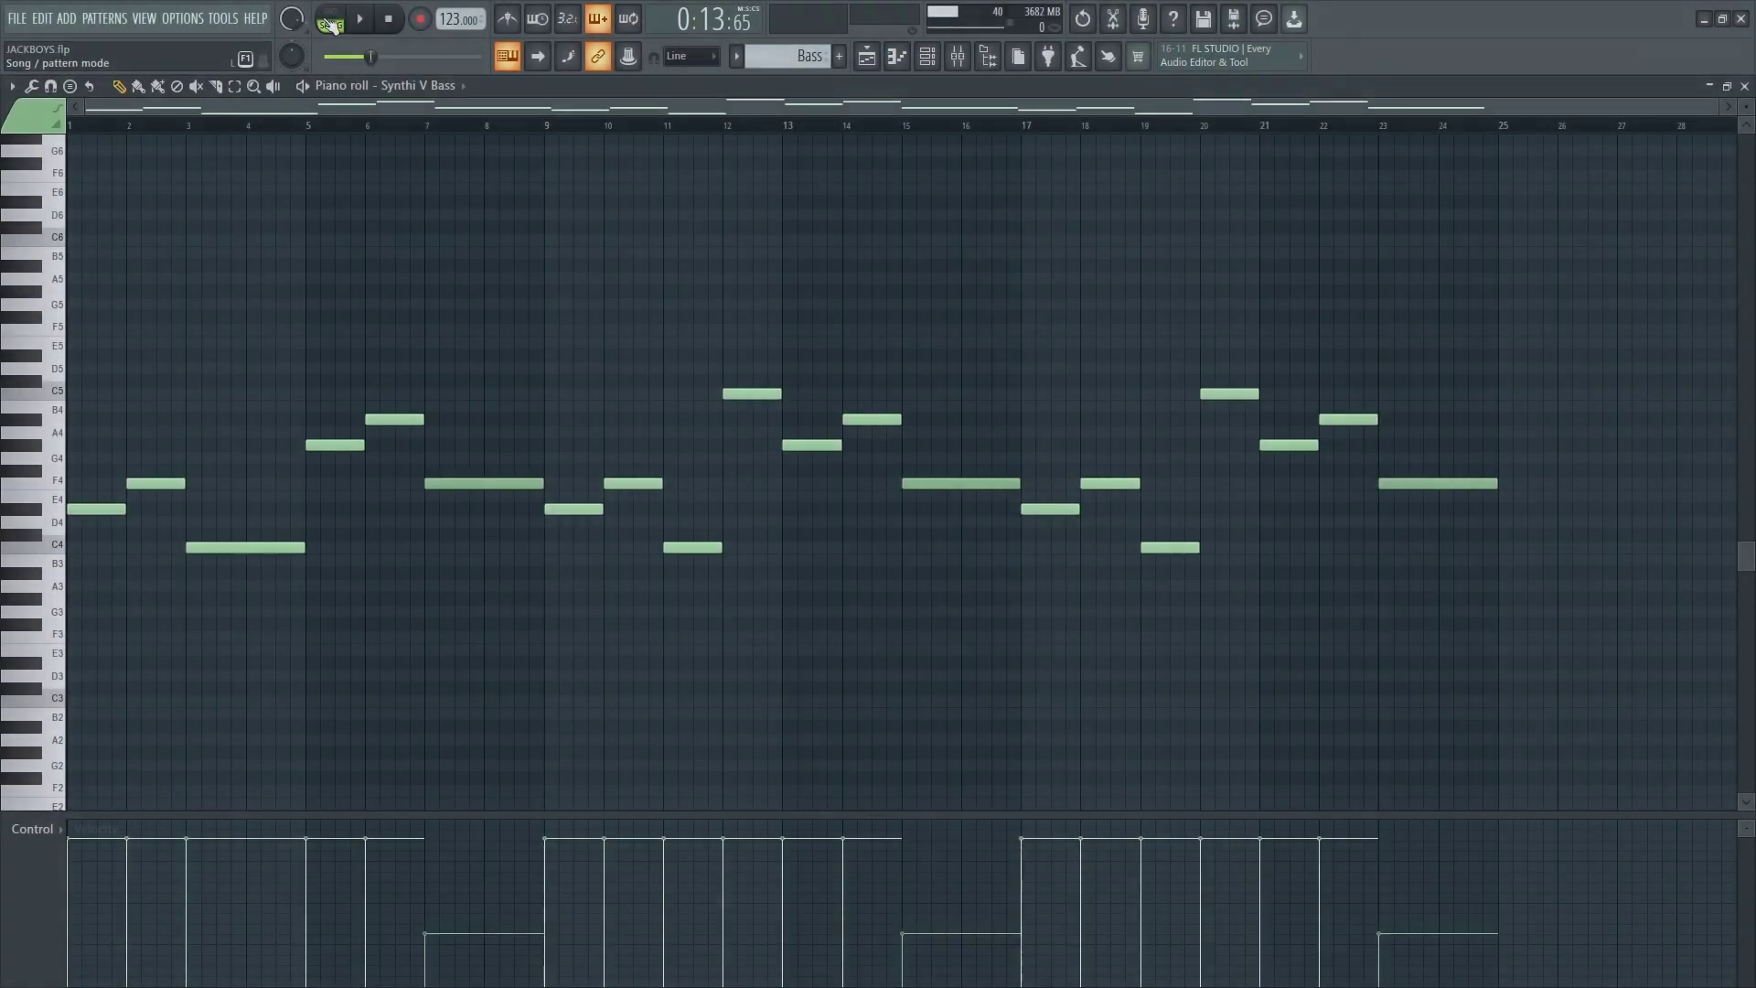
Play the Bass pattern in pattern mode and inspect the Synthi V Bass channel's Analog Lab instrument
left_click(333, 22)
left_click(358, 26)
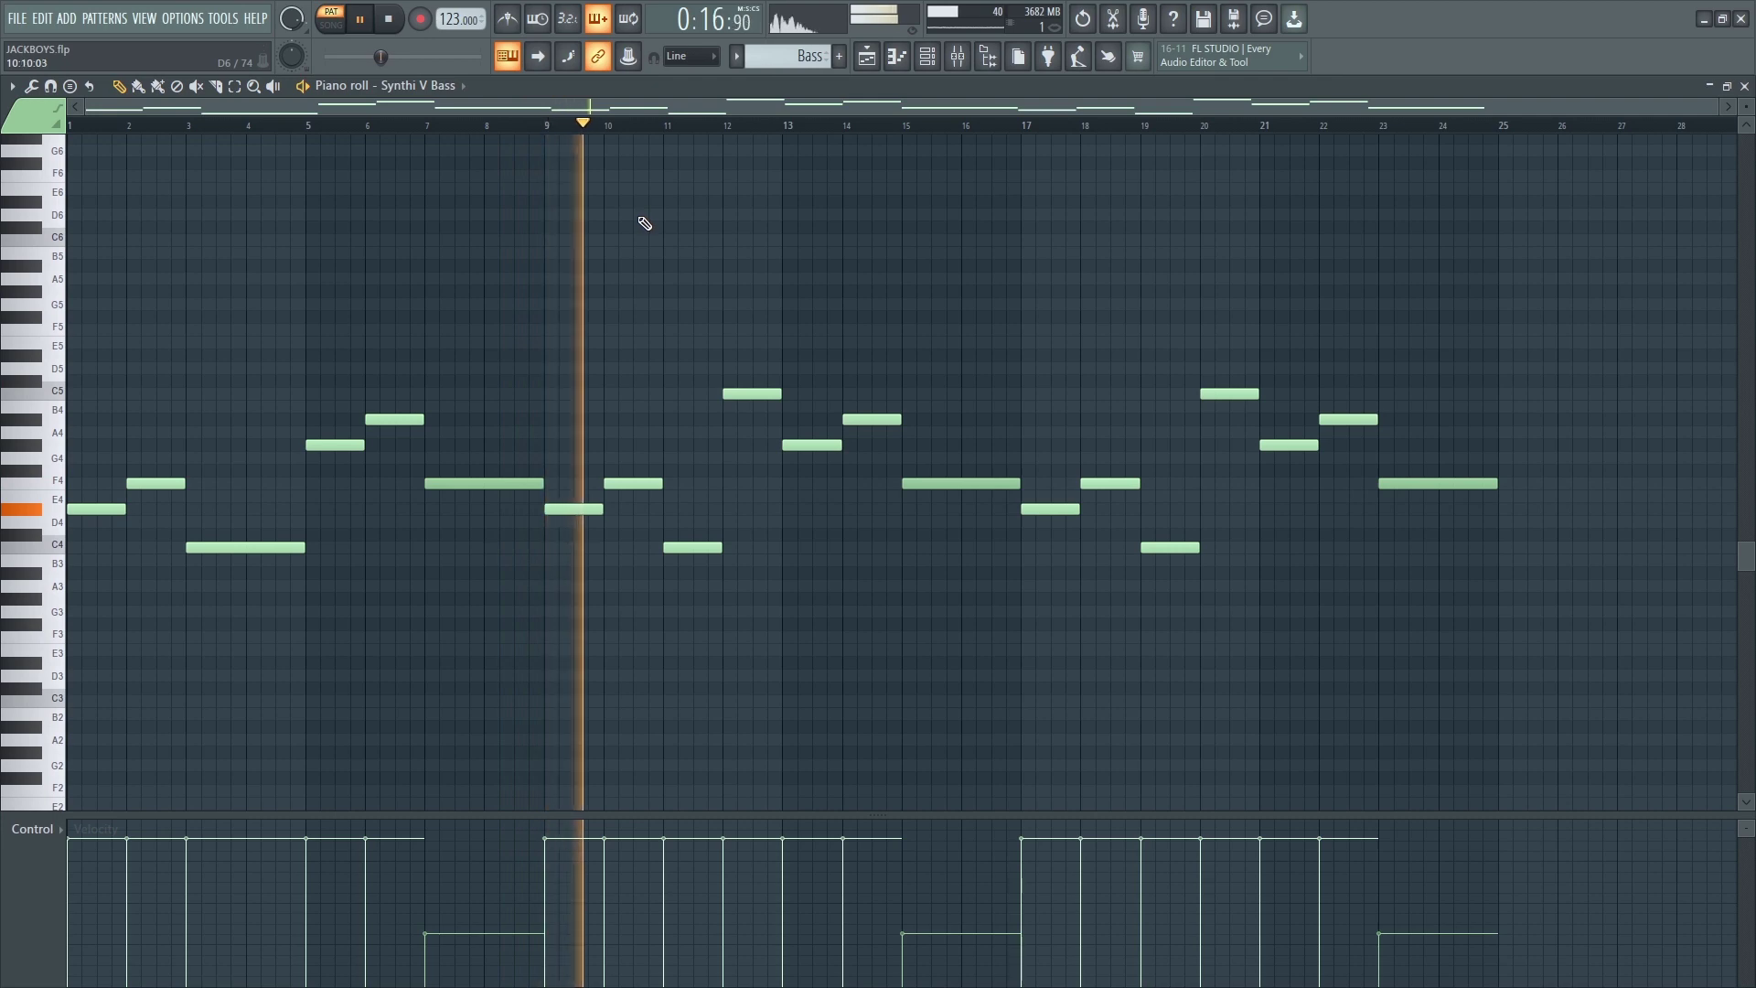
left_click(927, 57)
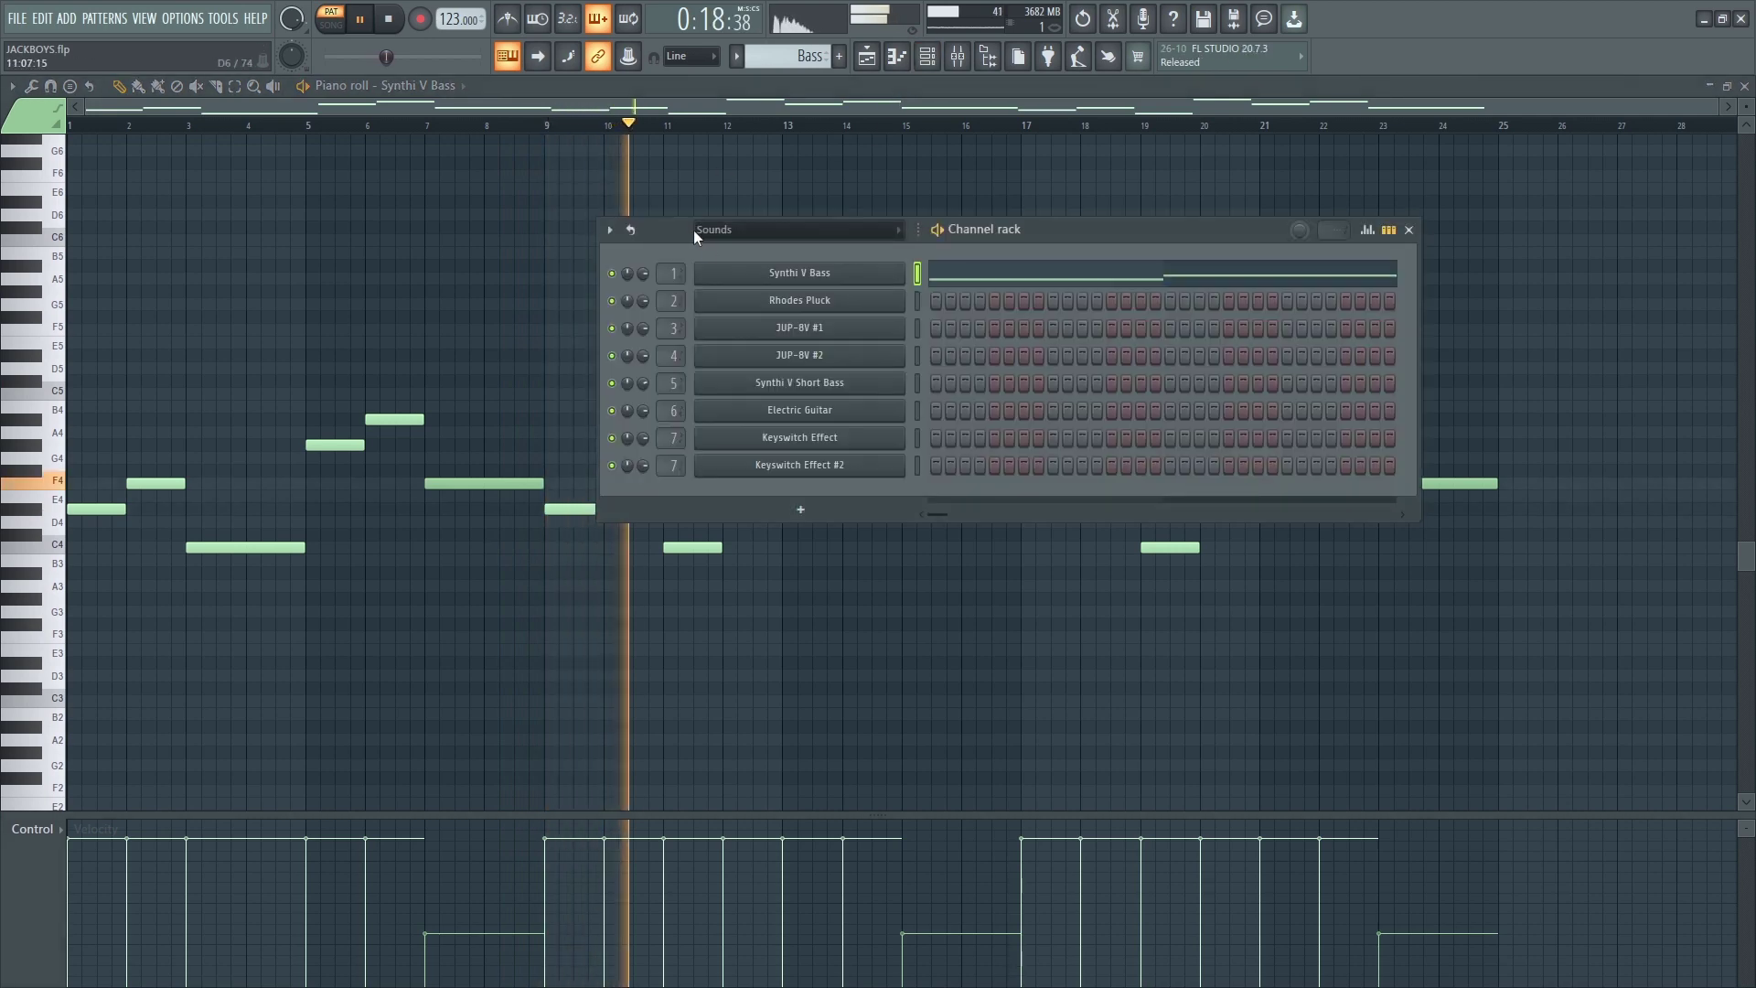
left_click(724, 271)
left_click_drag(683, 124, 711, 139)
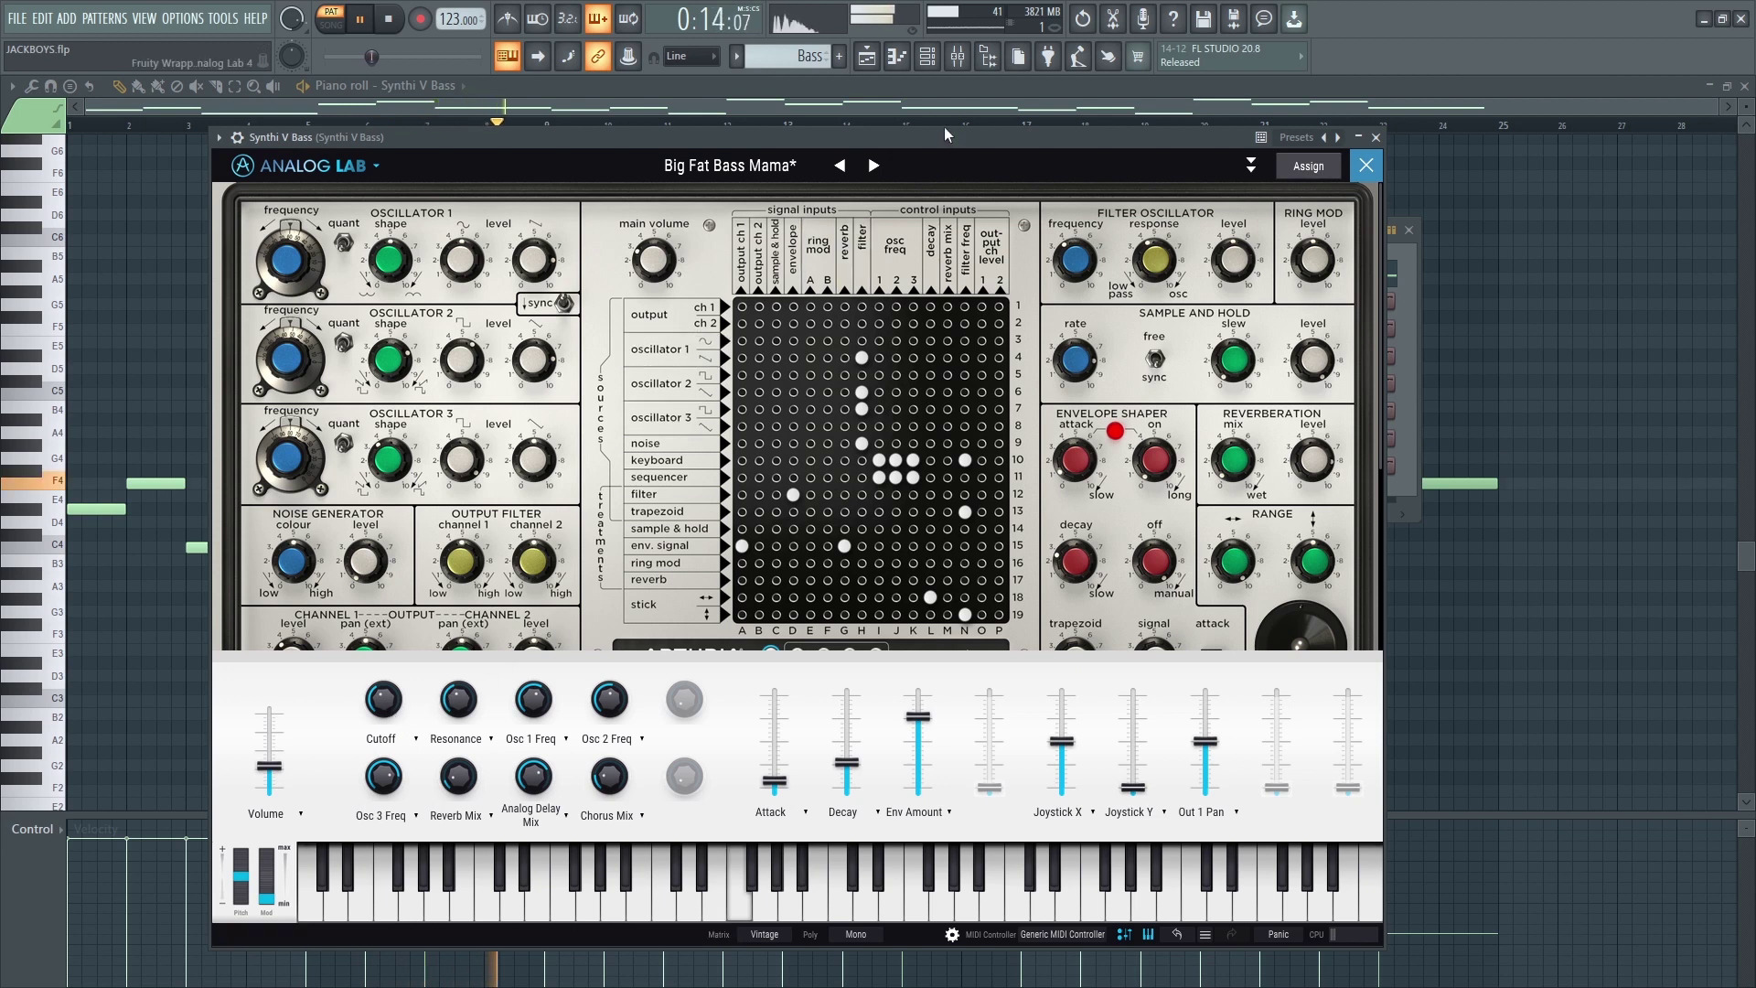
Examine the low-cut bands of FabFilter Pro-Q 3 on the Synthi V Bass mixer track
left_click(958, 57)
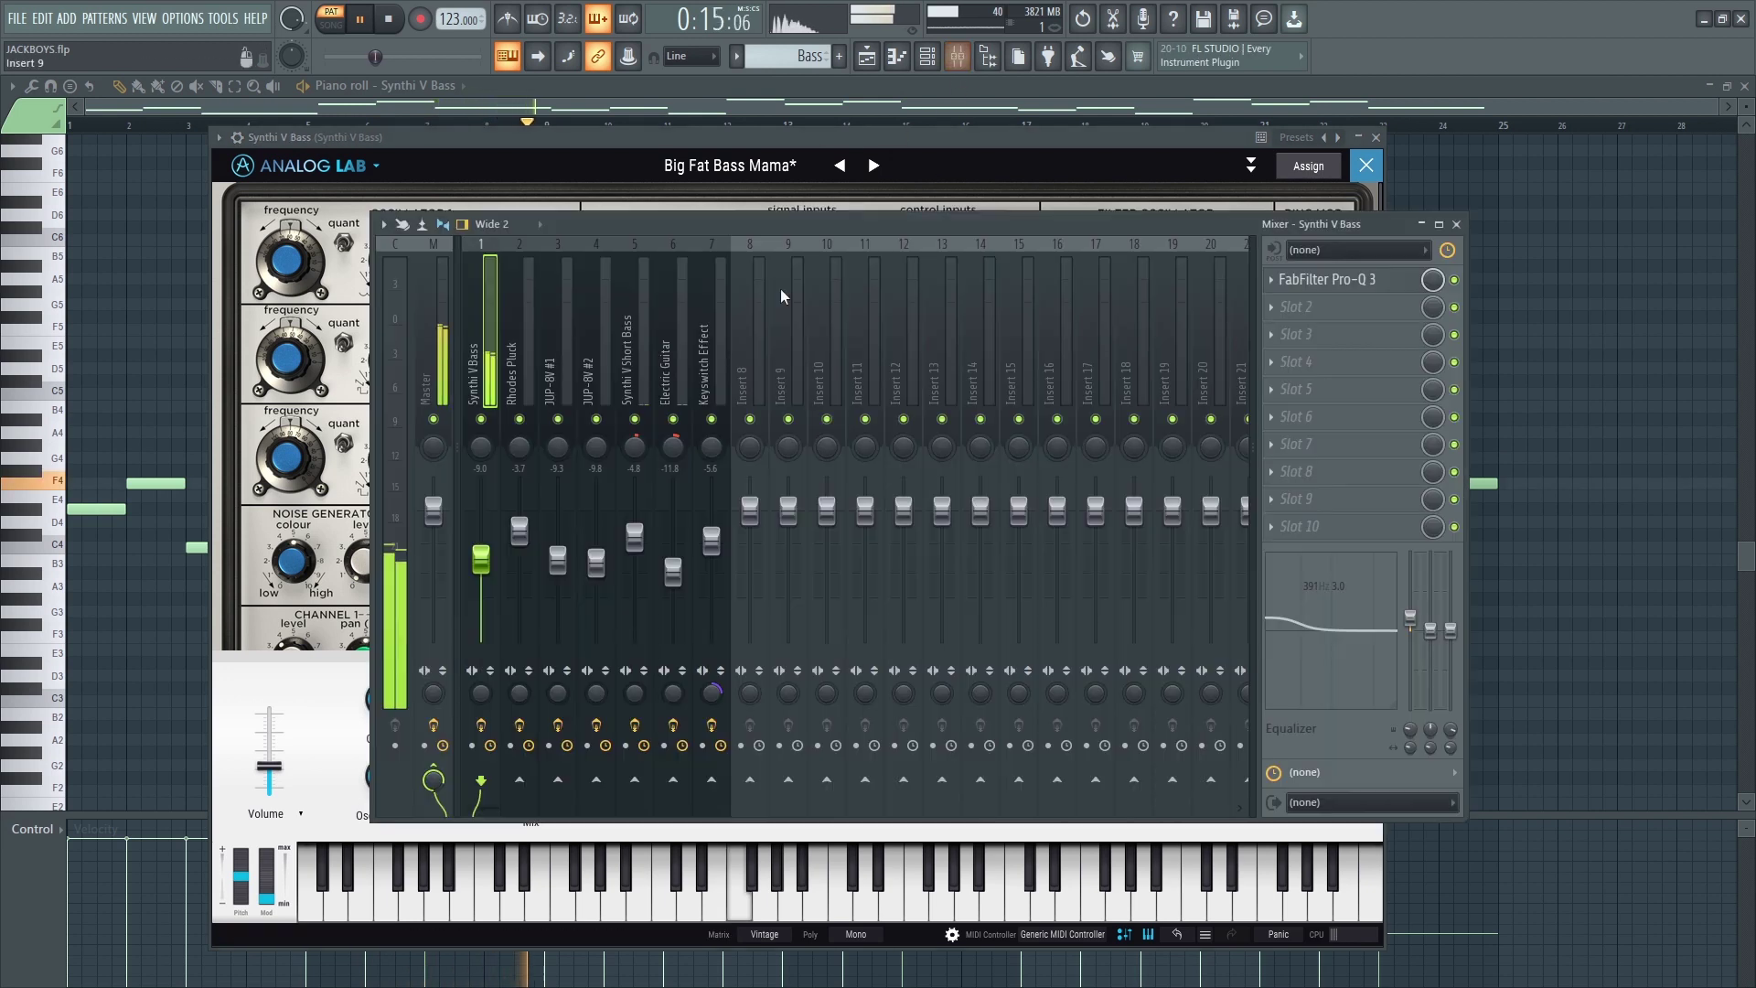
left_click(1330, 279)
left_click_drag(848, 211, 783, 212)
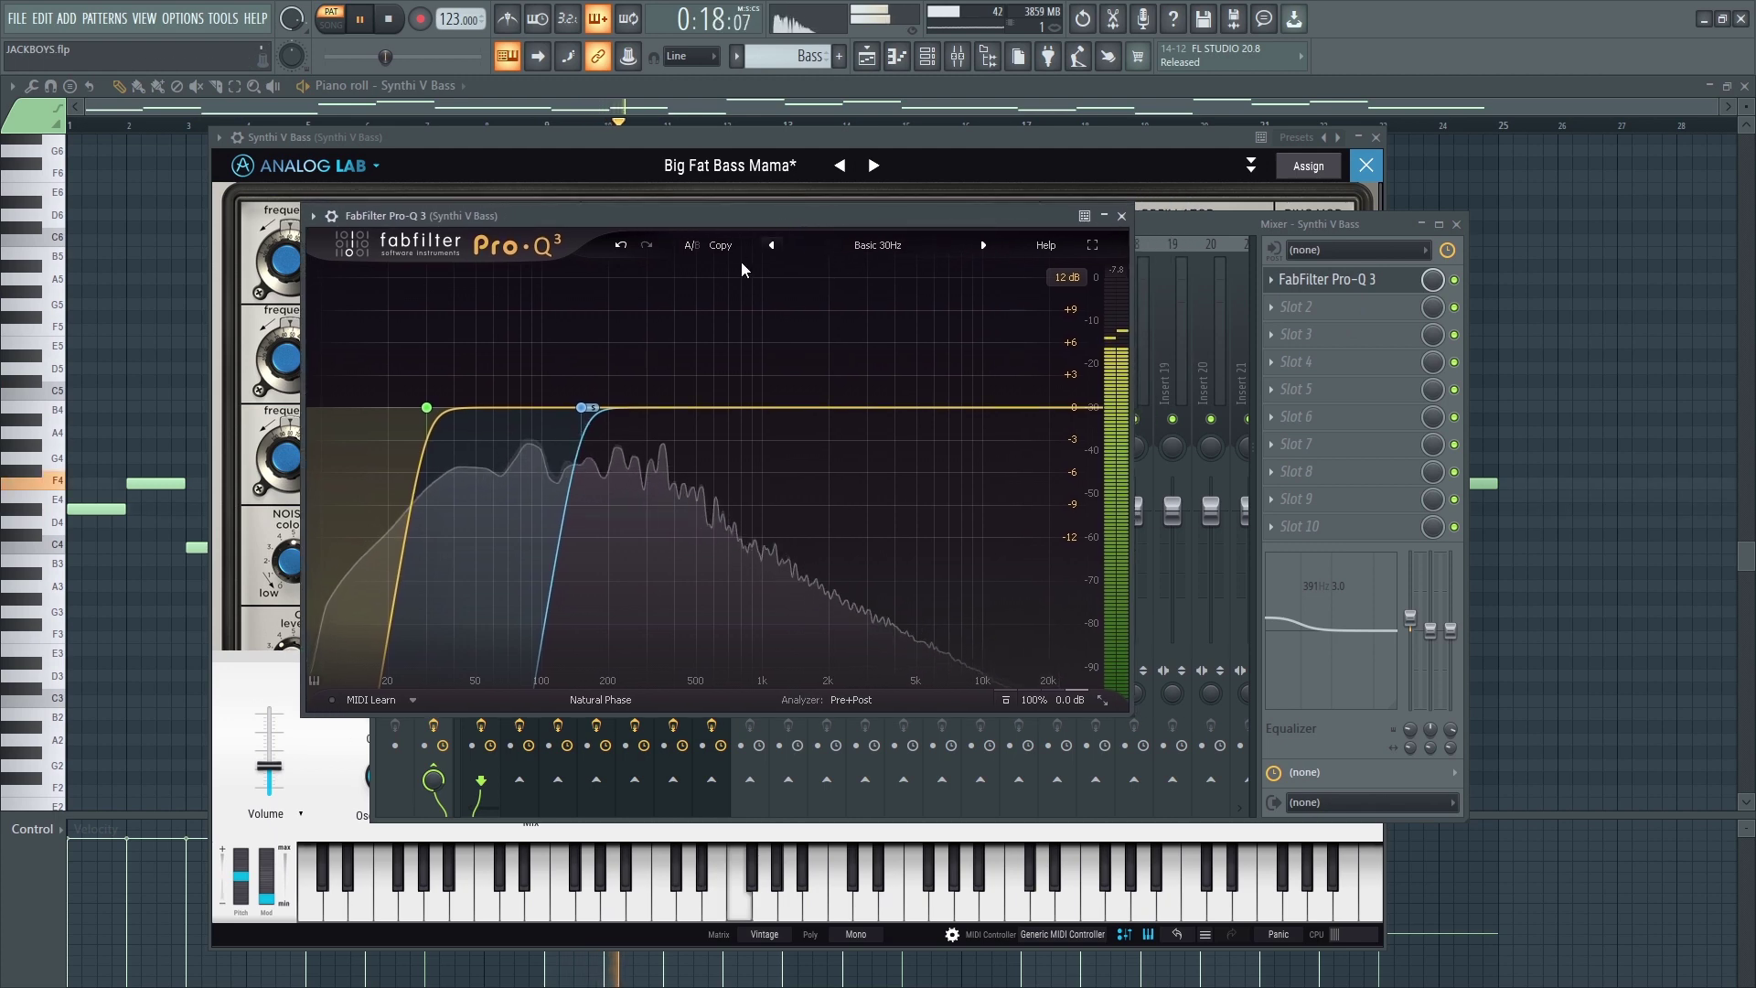
mouse_move(564, 345)
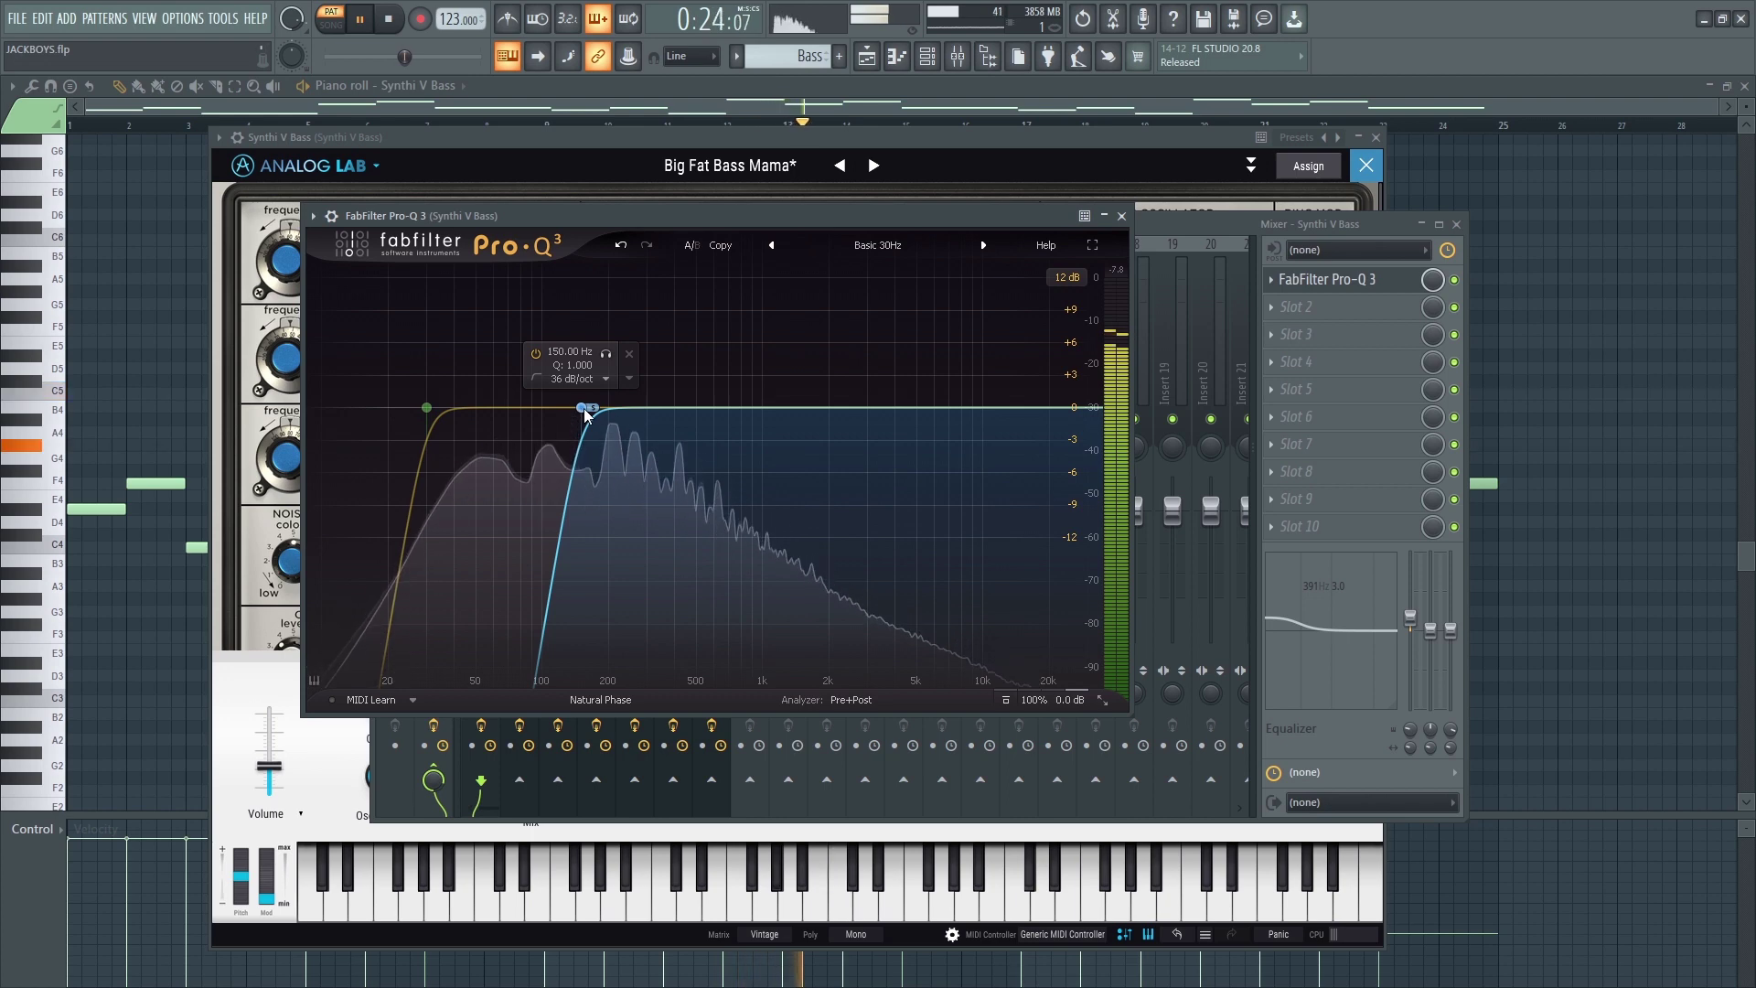
left_click(1123, 217)
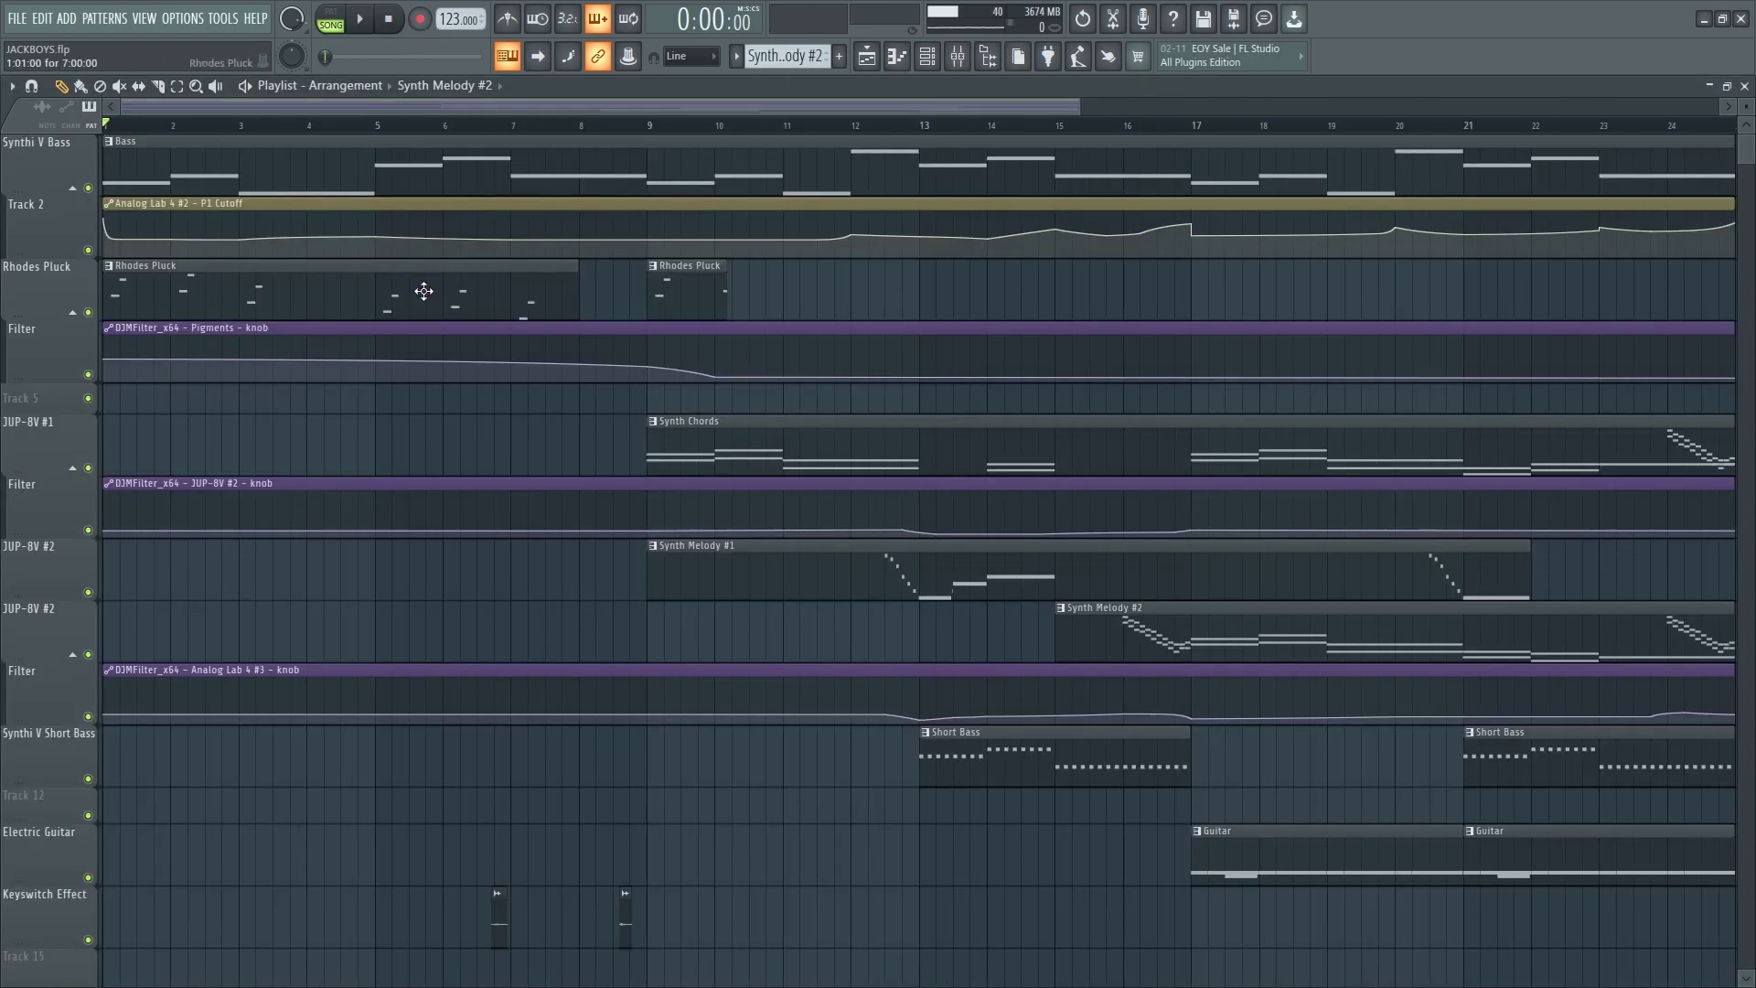
Play the Short Bass pattern in the piano roll and inspect FabFilter Pro-Q 3 on its Synthi V Short Bass mixer track
double_click(972, 743)
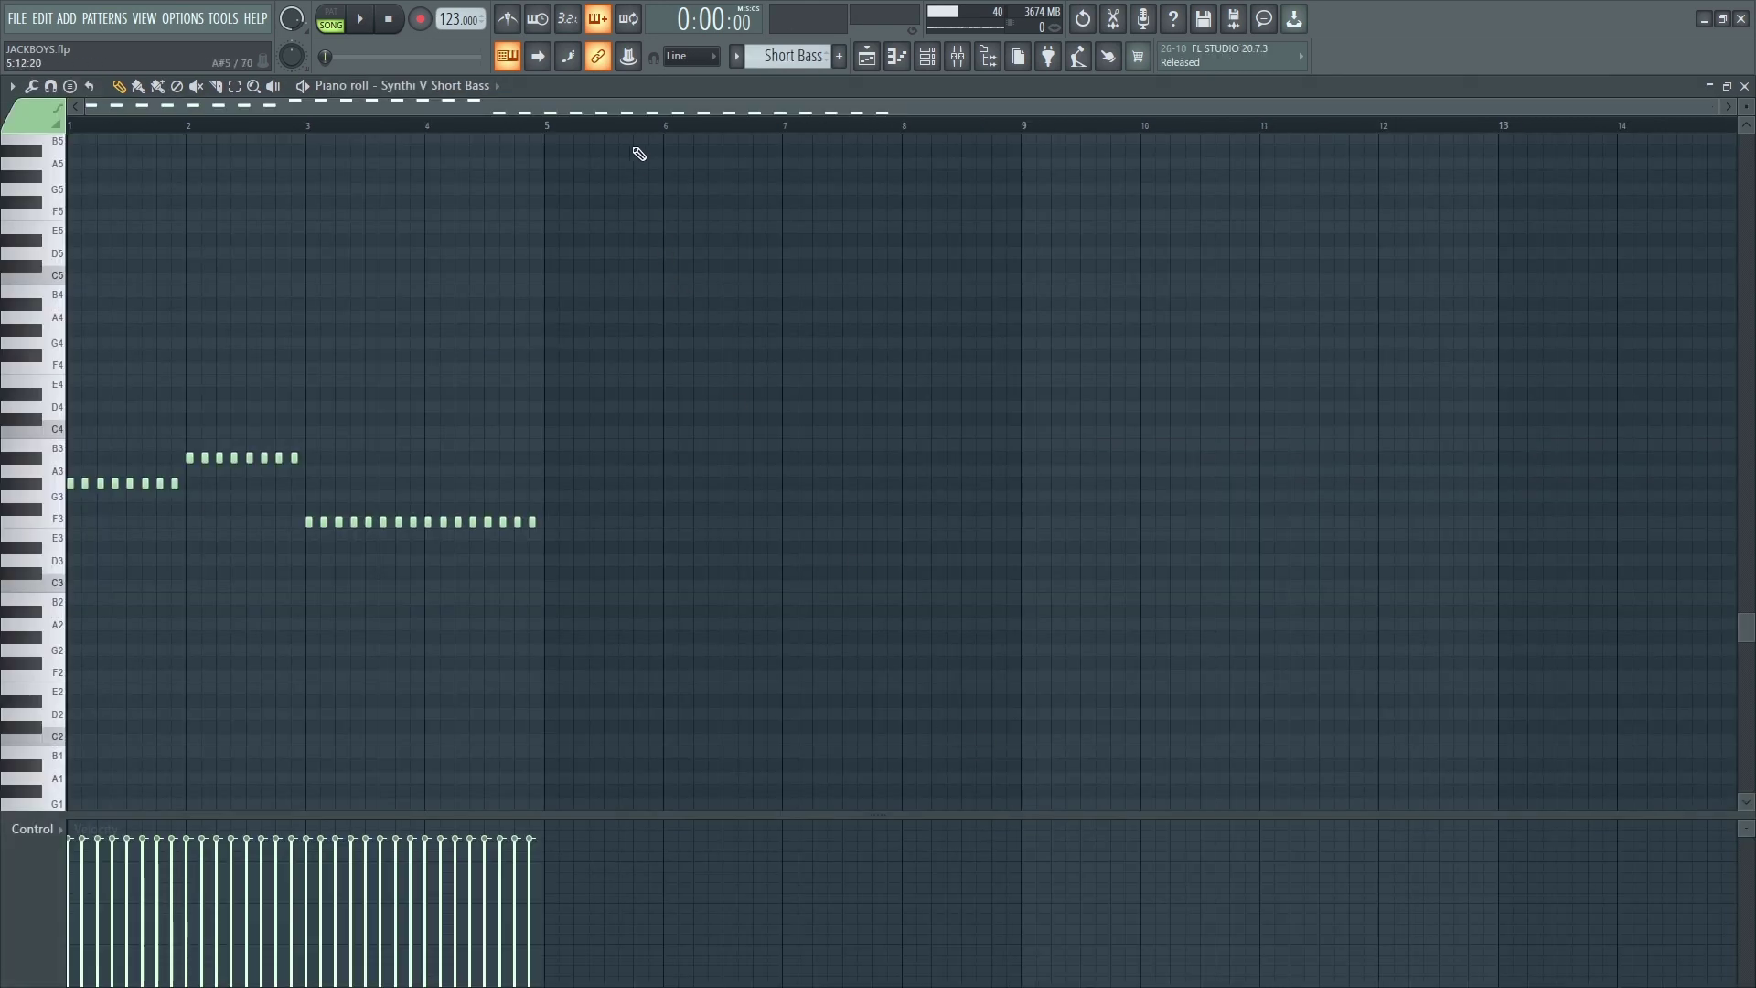
left_click(363, 19)
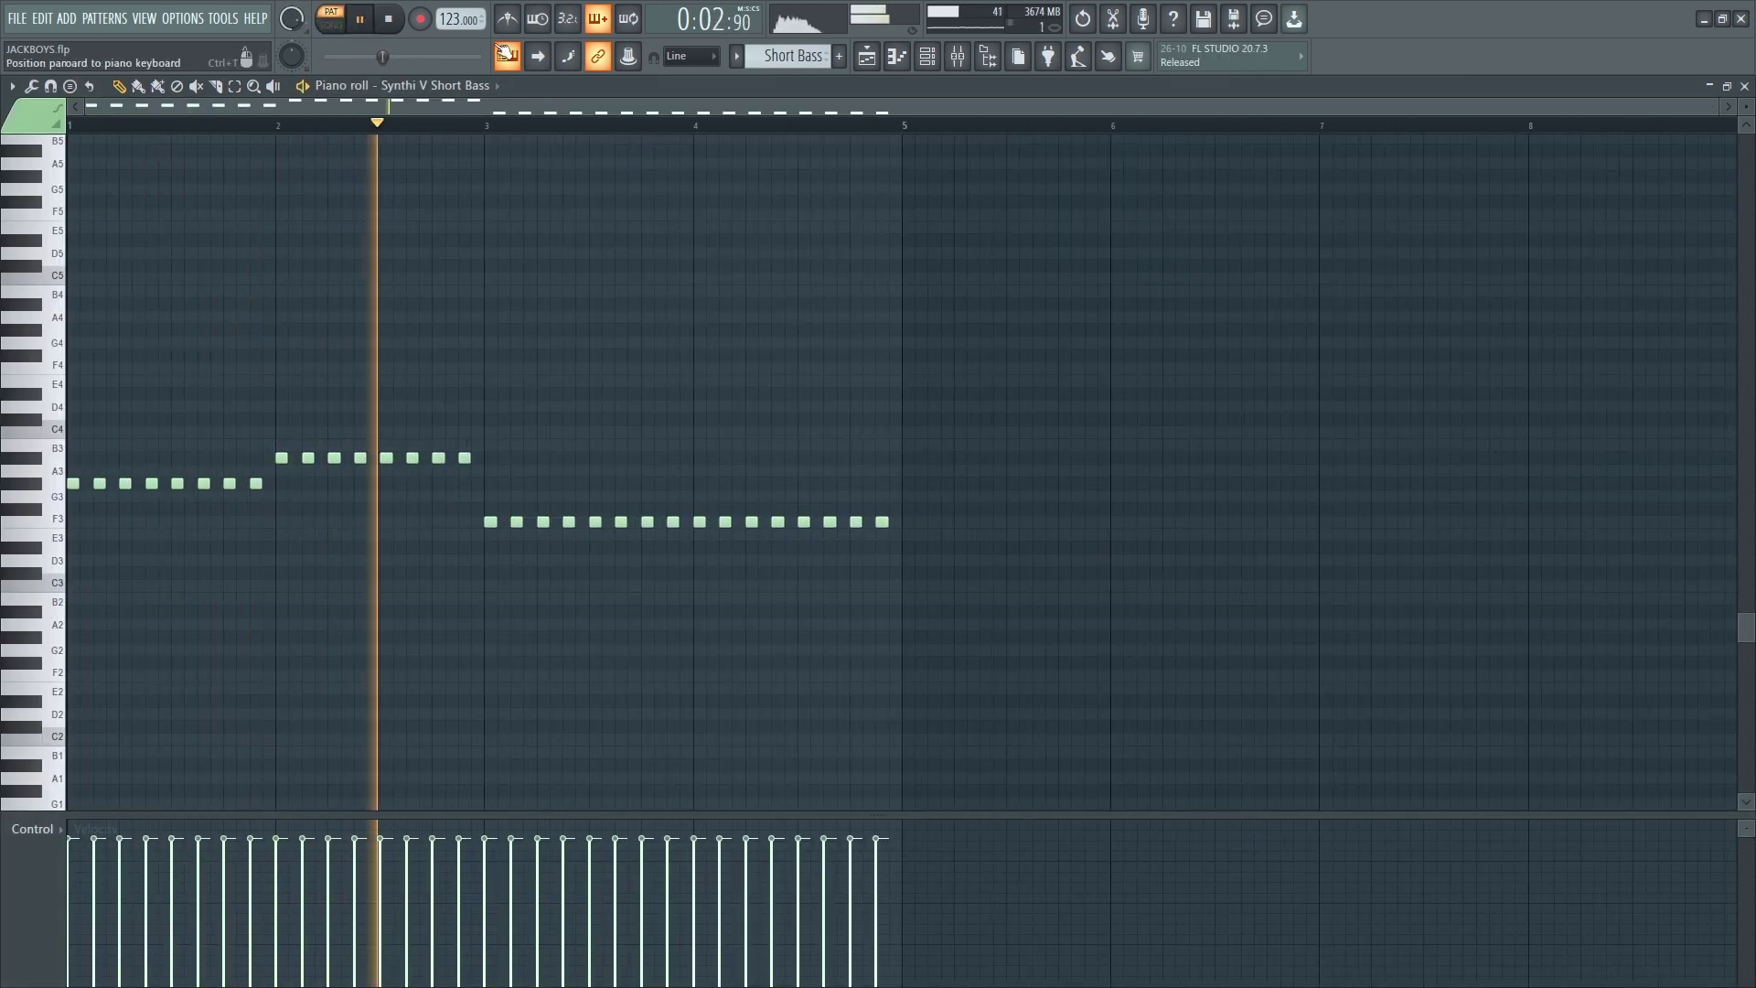
left_click(955, 56)
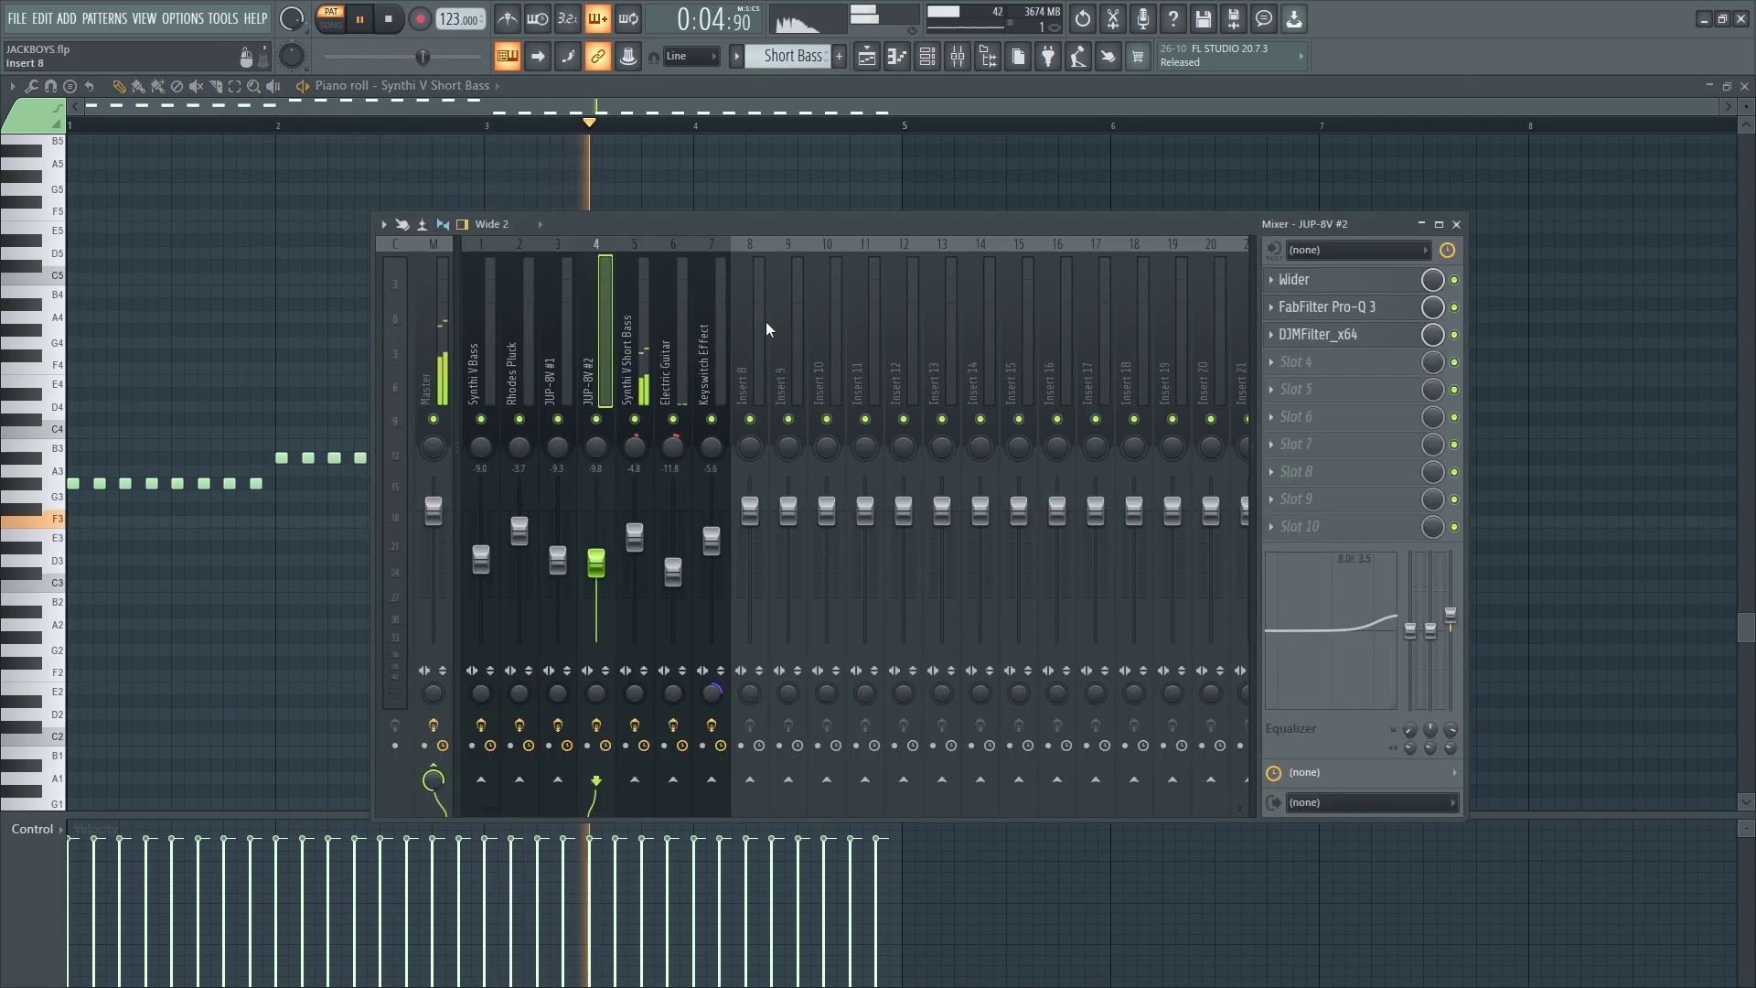
left_click(635, 366)
left_click(1308, 291)
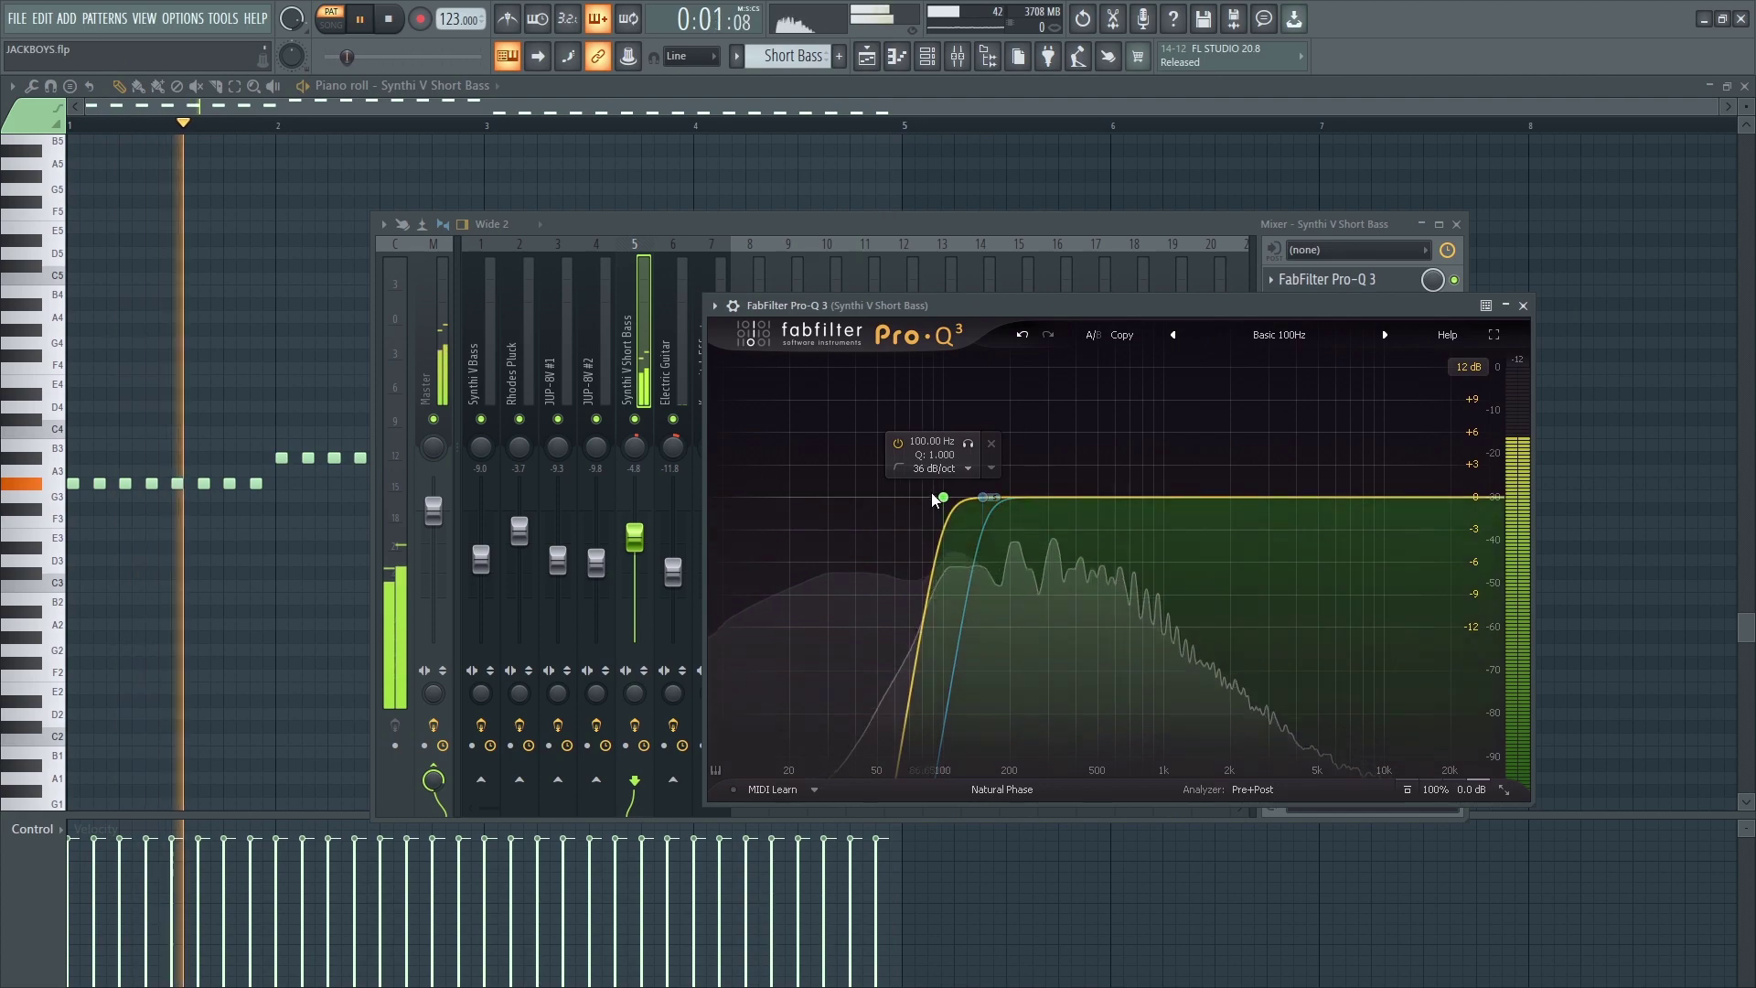
left_click(1523, 305)
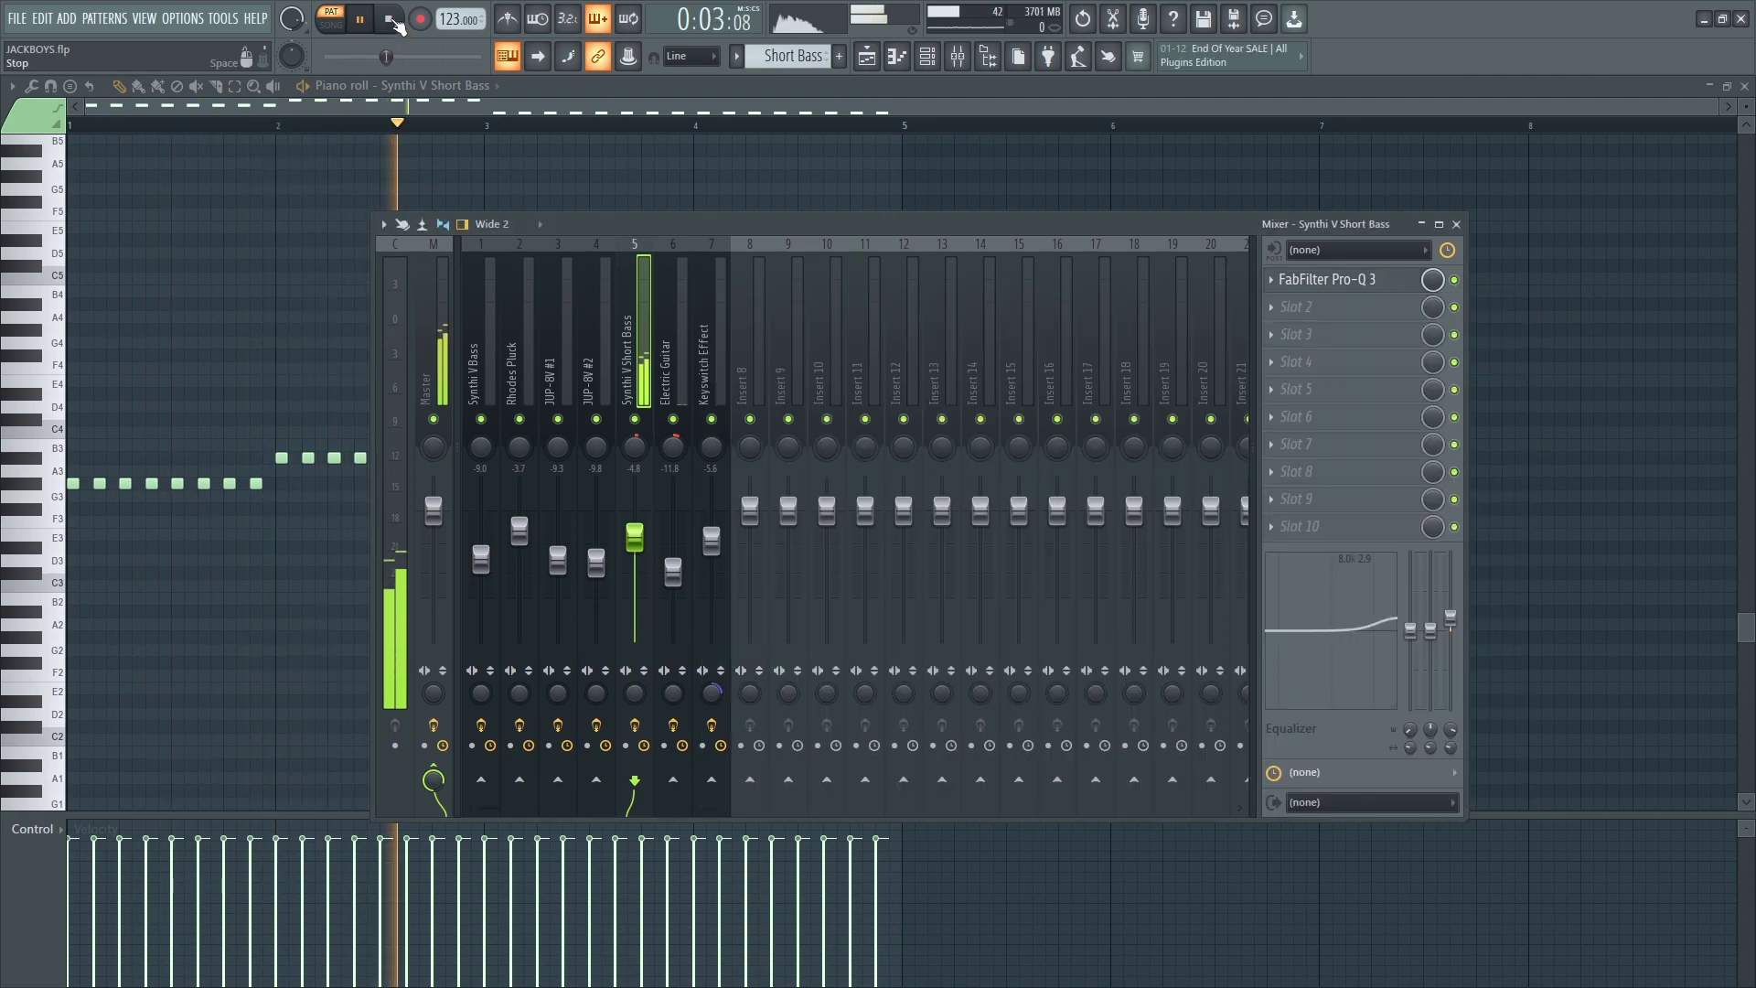
key("space")
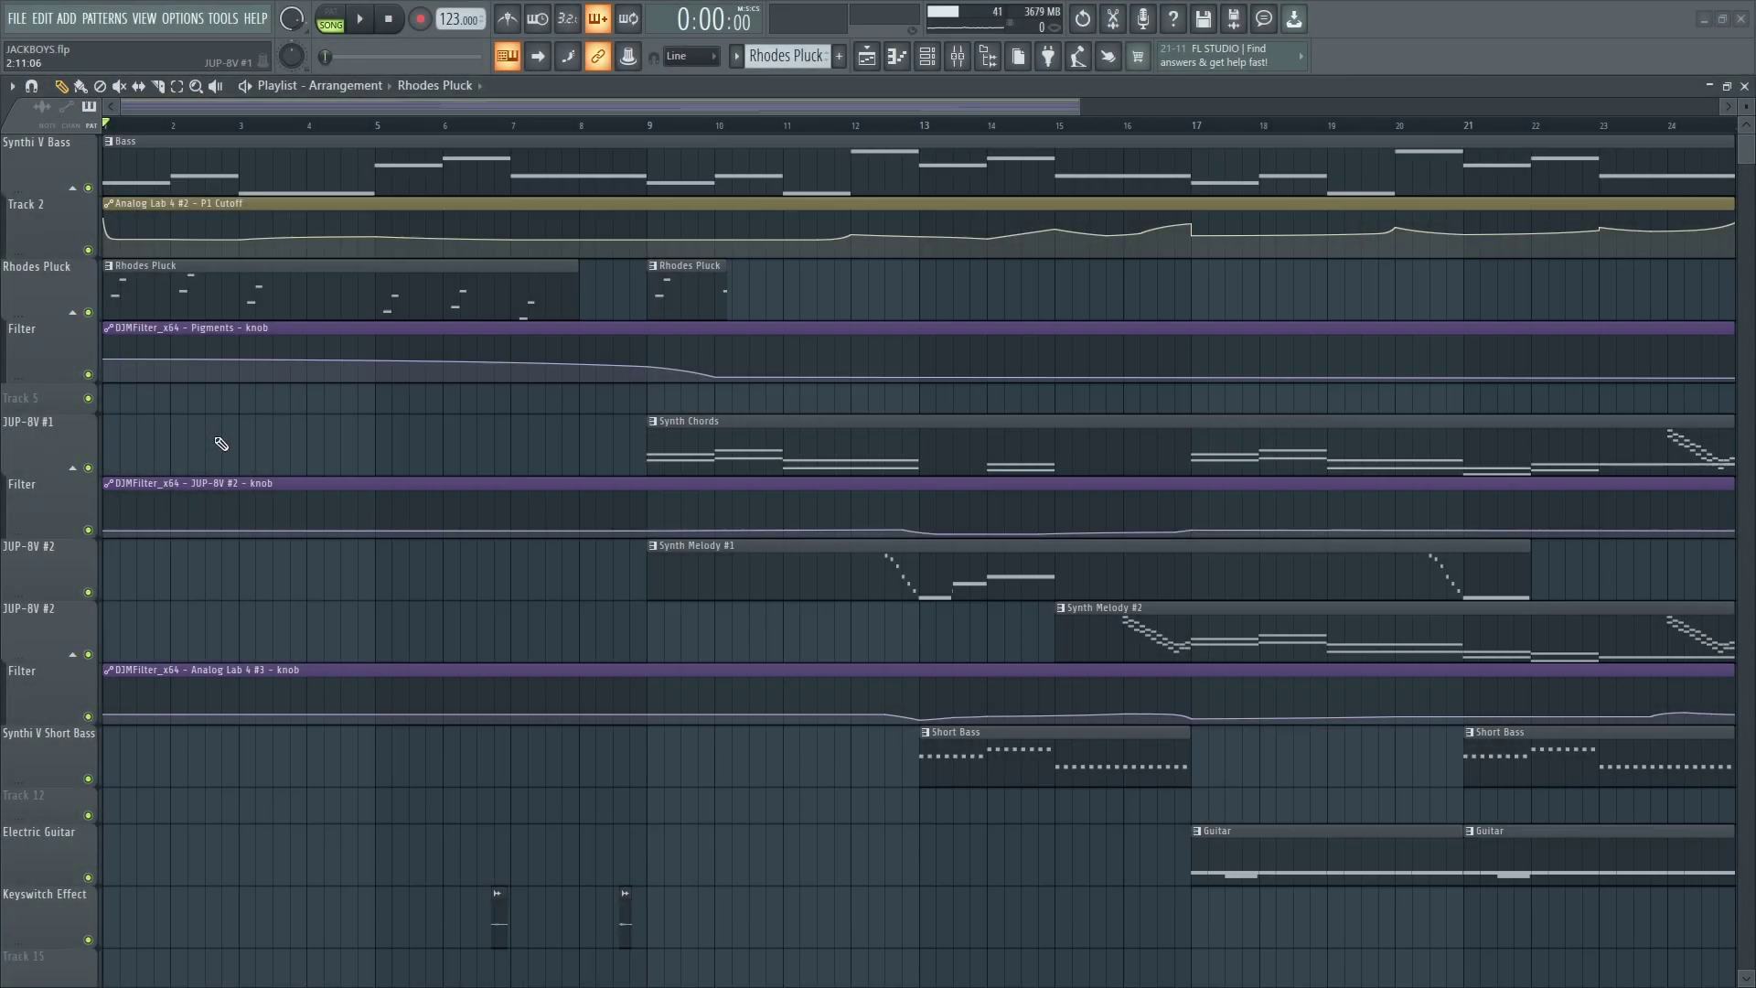
Open the Rhodes Pluck pattern in the piano roll and play it through in pattern mode
double_click(213, 298)
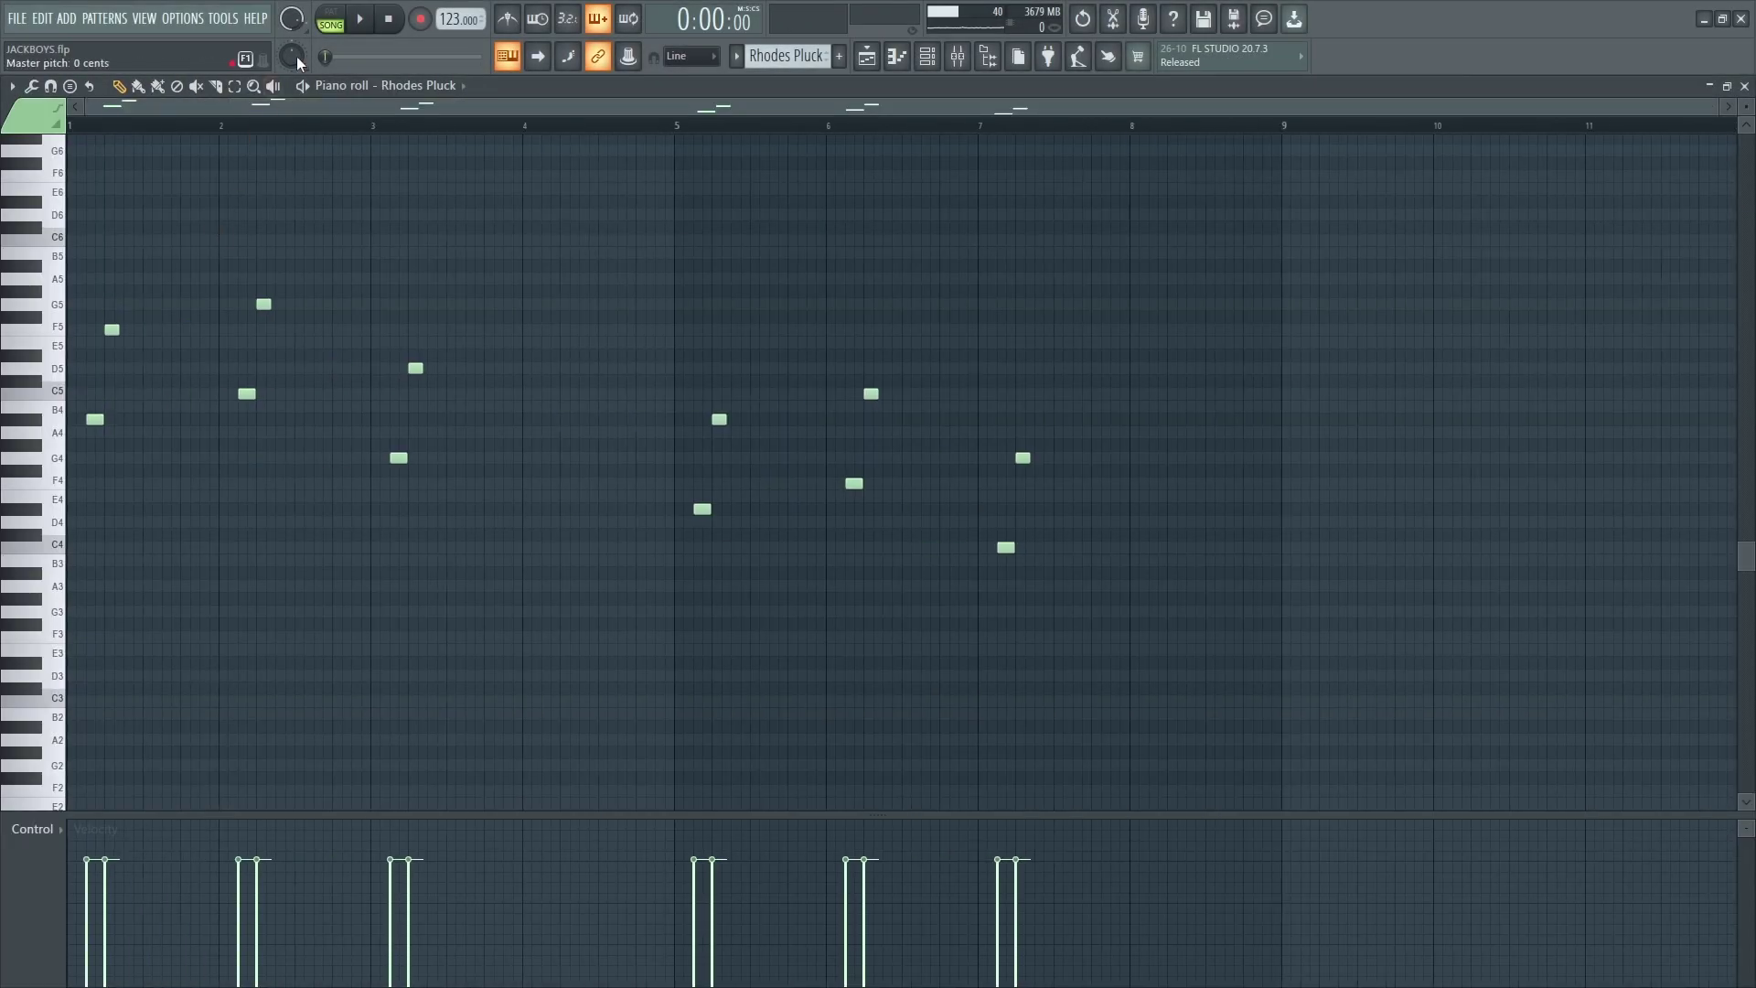
left_click(363, 20)
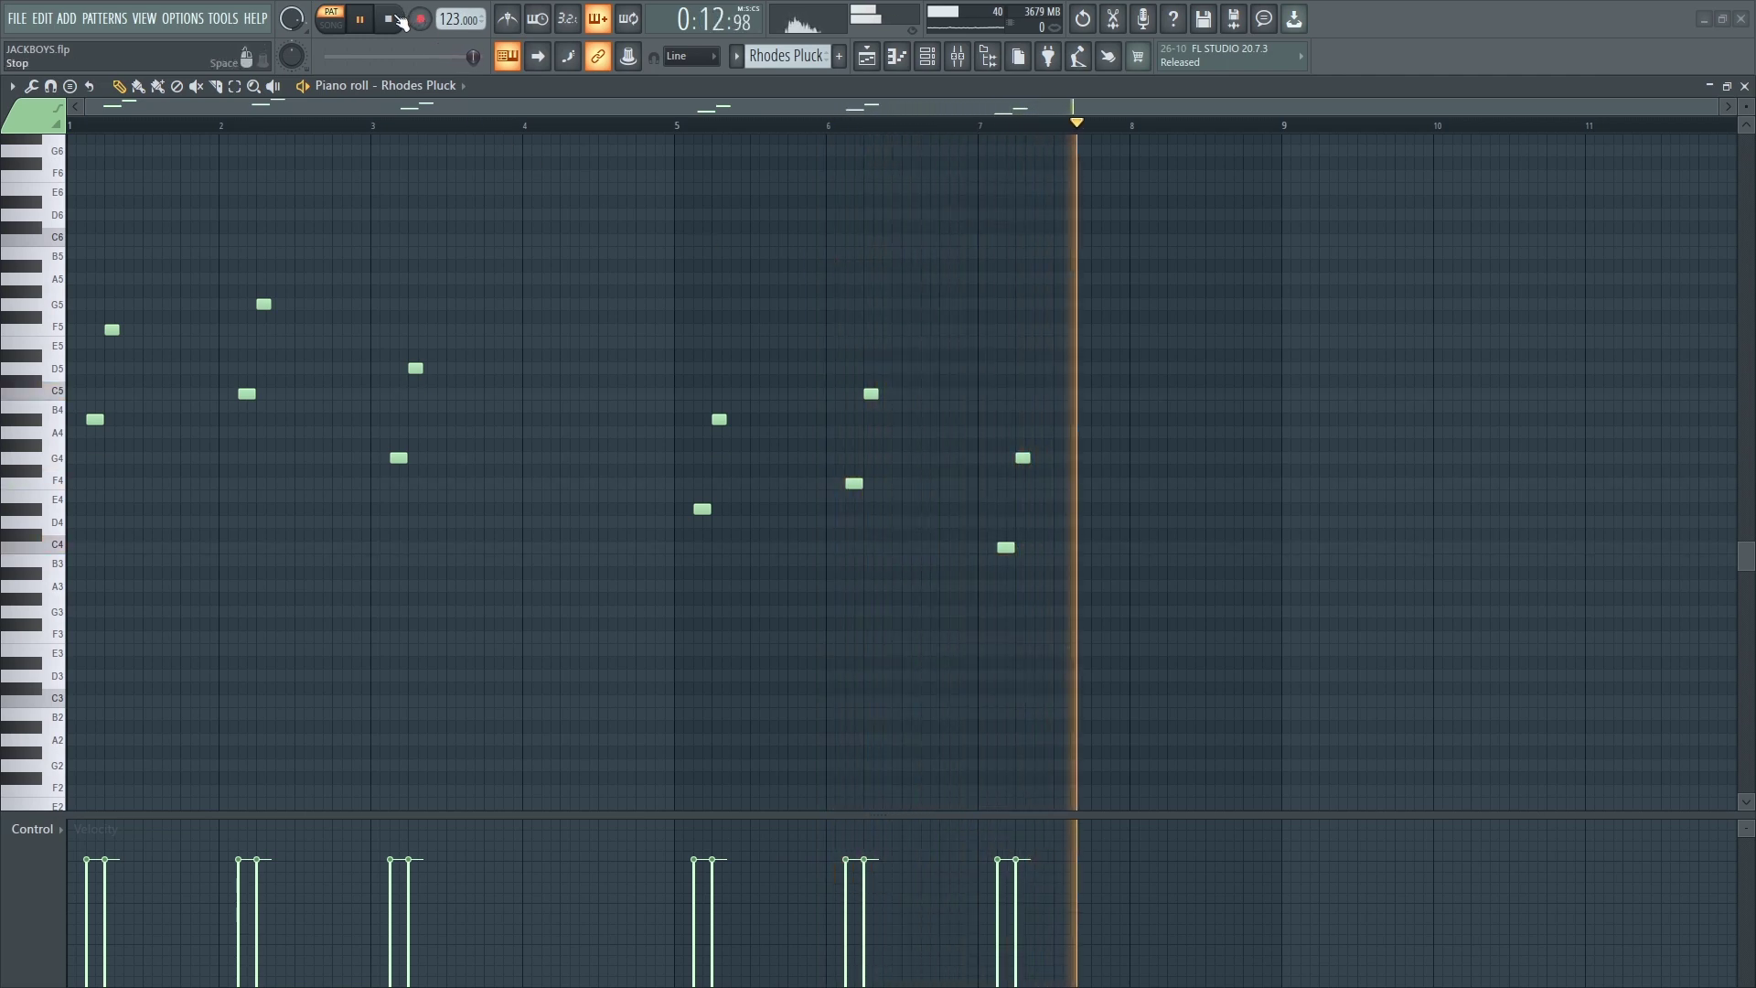
key("space")
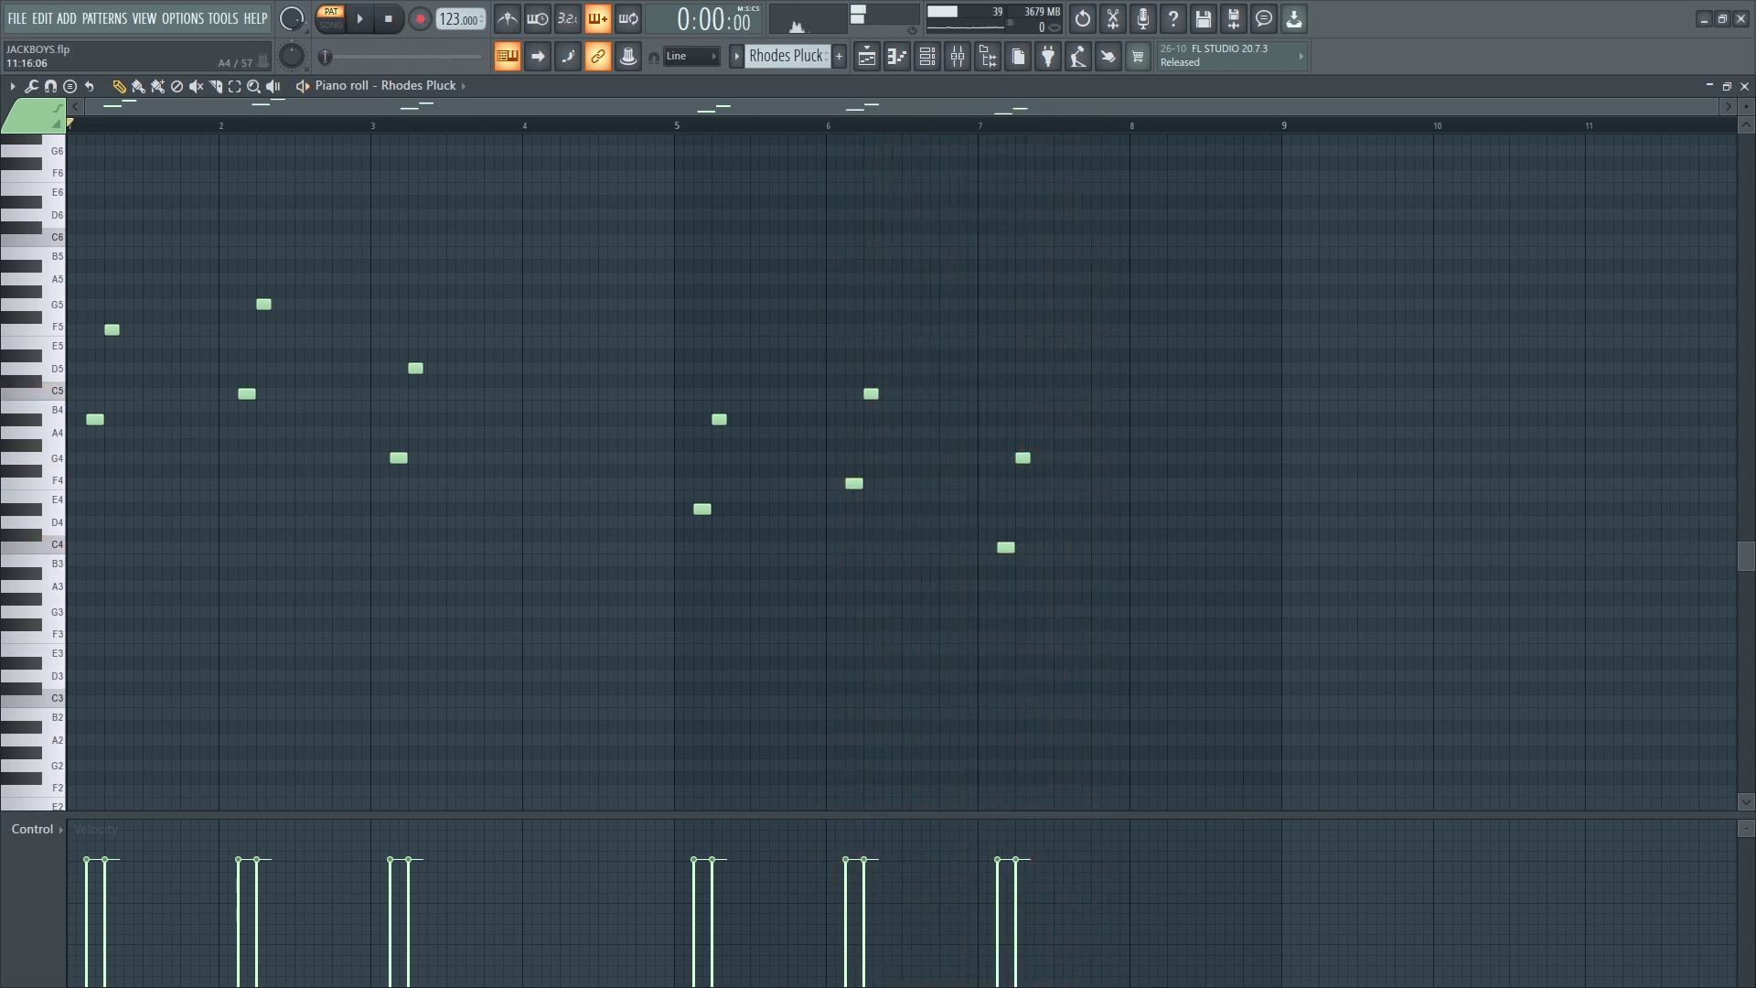
Inspect the DS-10 Drum Shaper and FabFilter Pro-Q 3 settings on the Rhodes Pluck mixer track
left_click(950, 59)
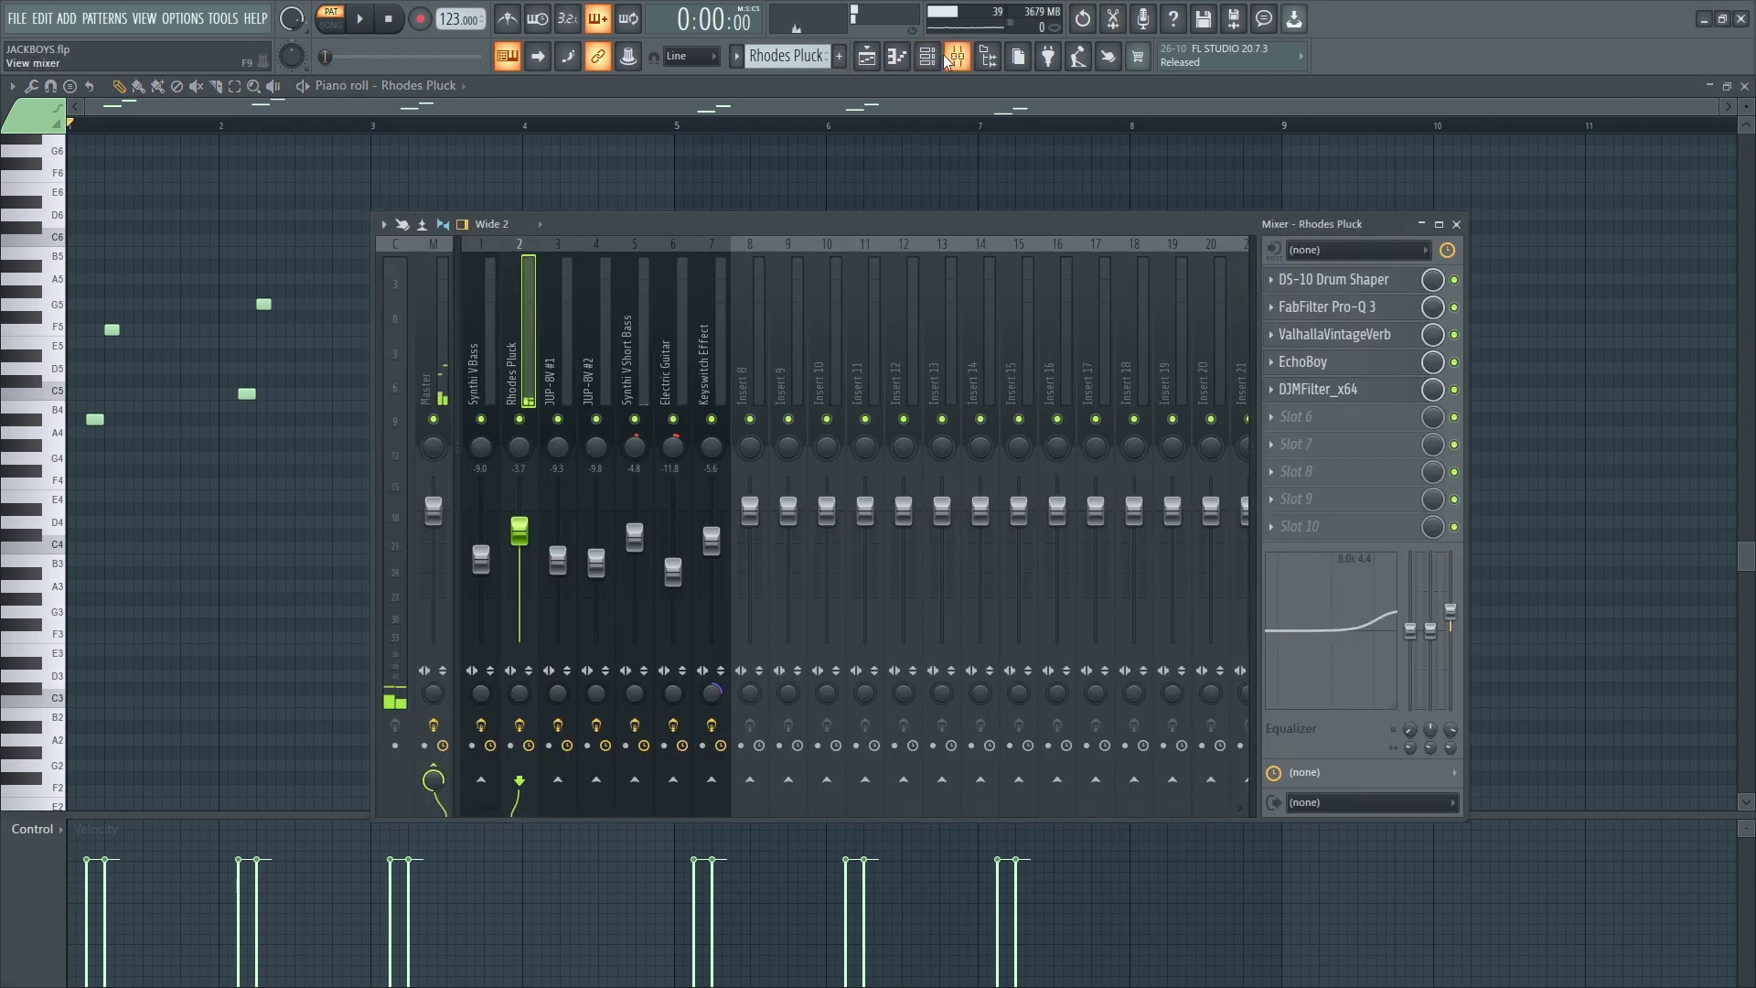
left_click(1328, 291)
left_click_drag(271, 358, 328, 264)
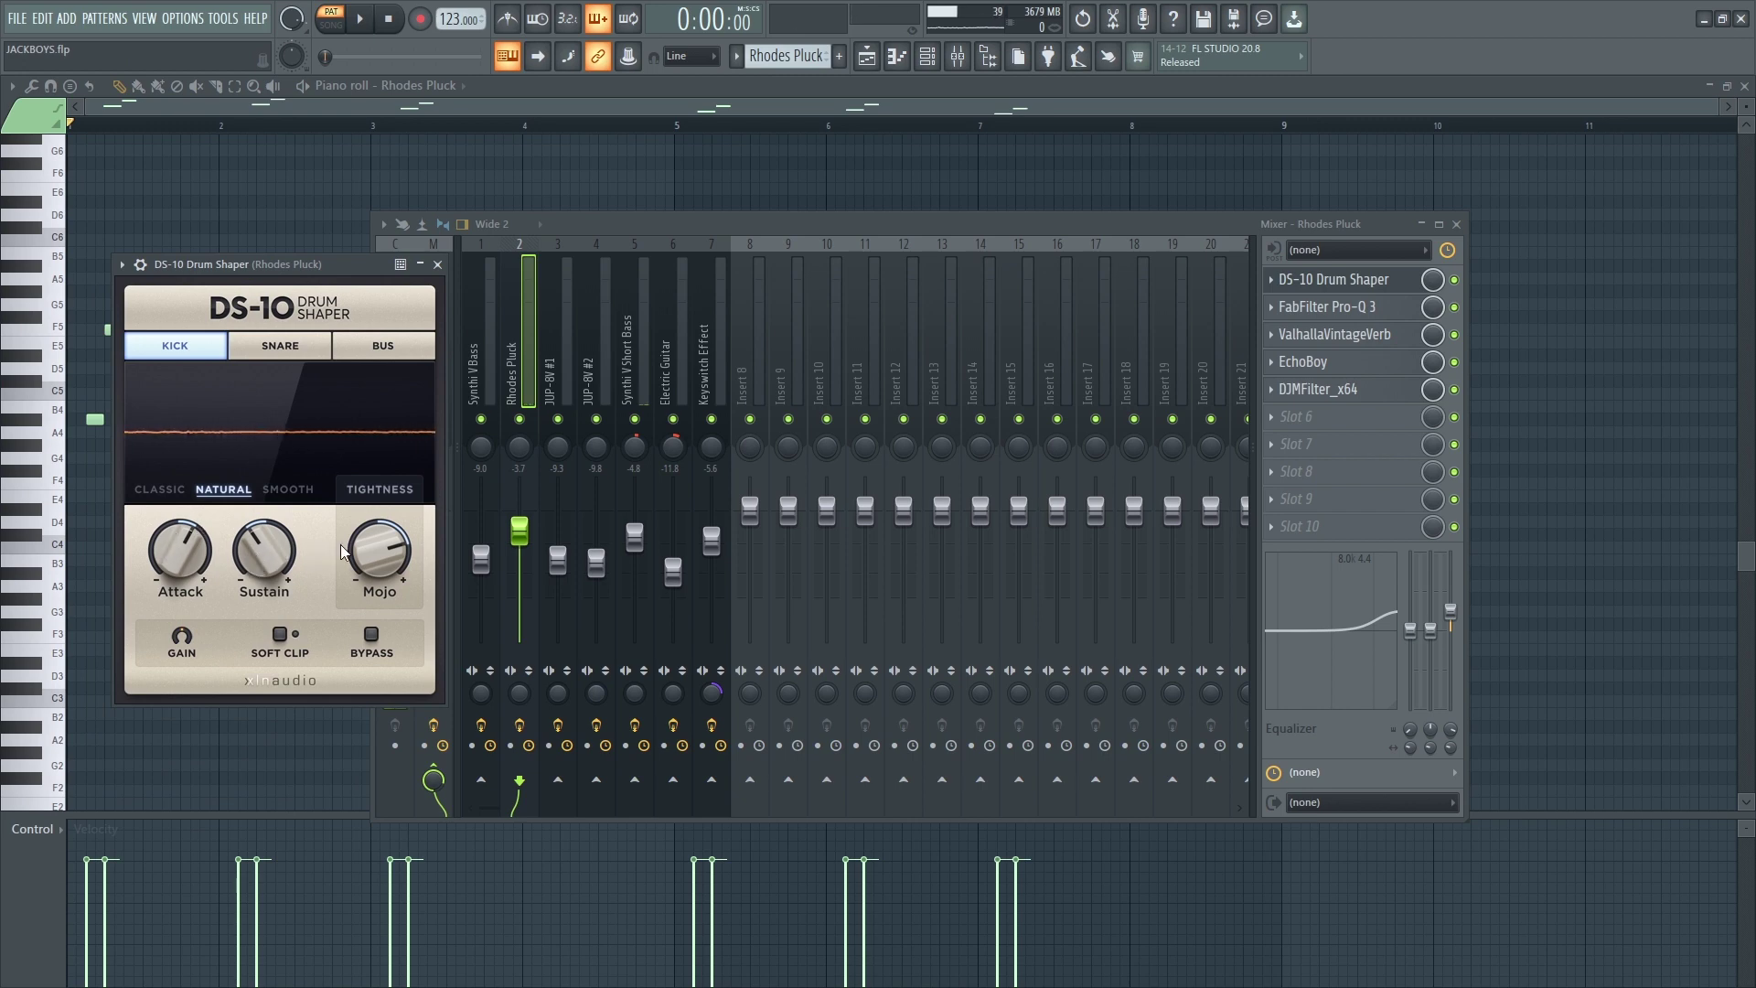
left_click(437, 265)
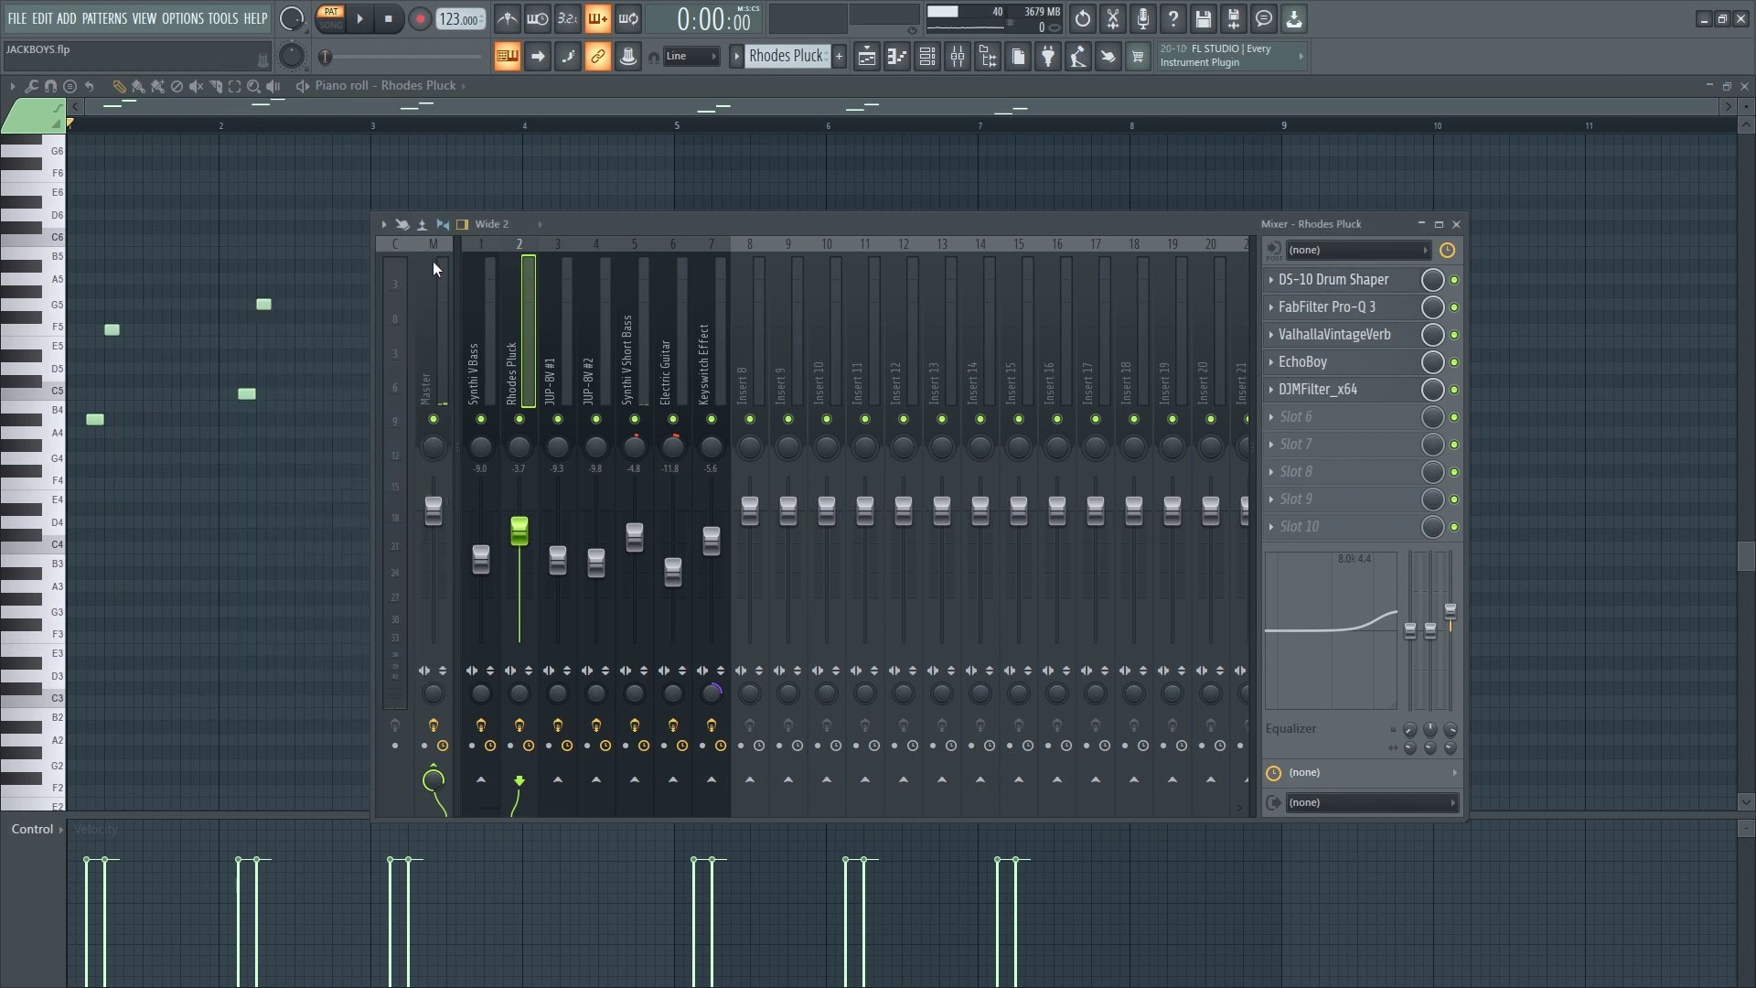
left_click(1301, 316)
left_click_drag(432, 300, 366, 265)
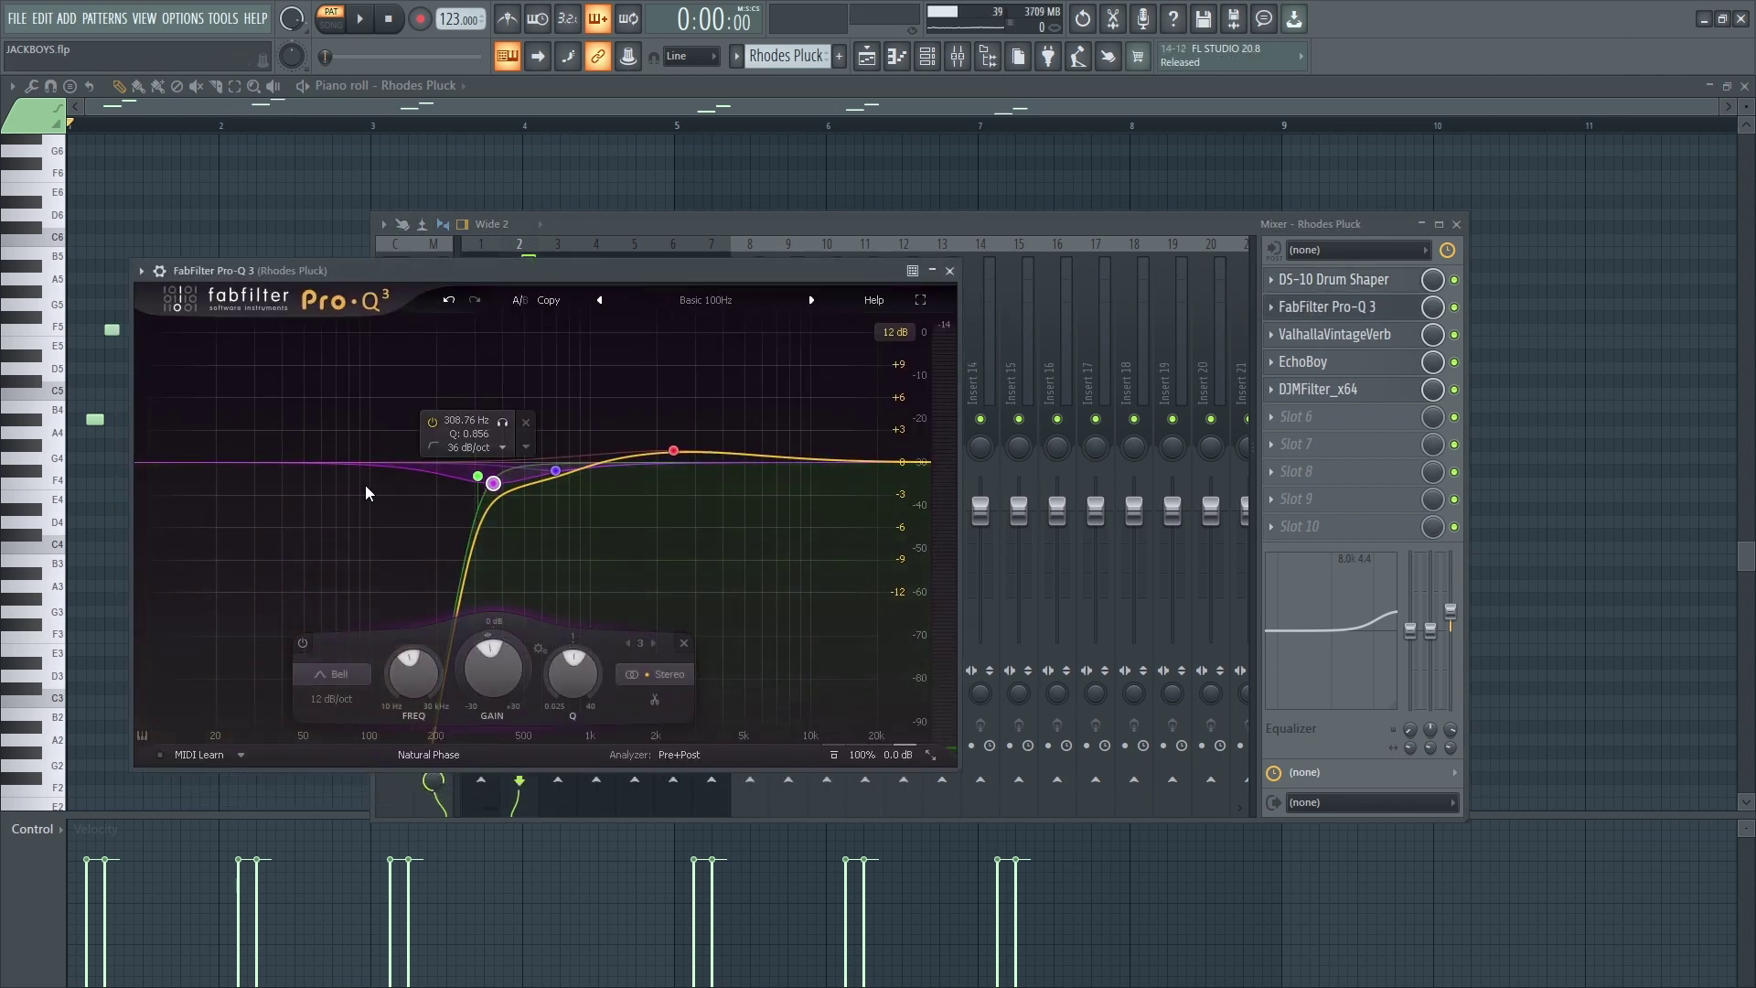
left_click(950, 270)
Examine the ValhallaVintageVerb reverb settings on the Rhodes Pluck mixer track
left_click(1345, 335)
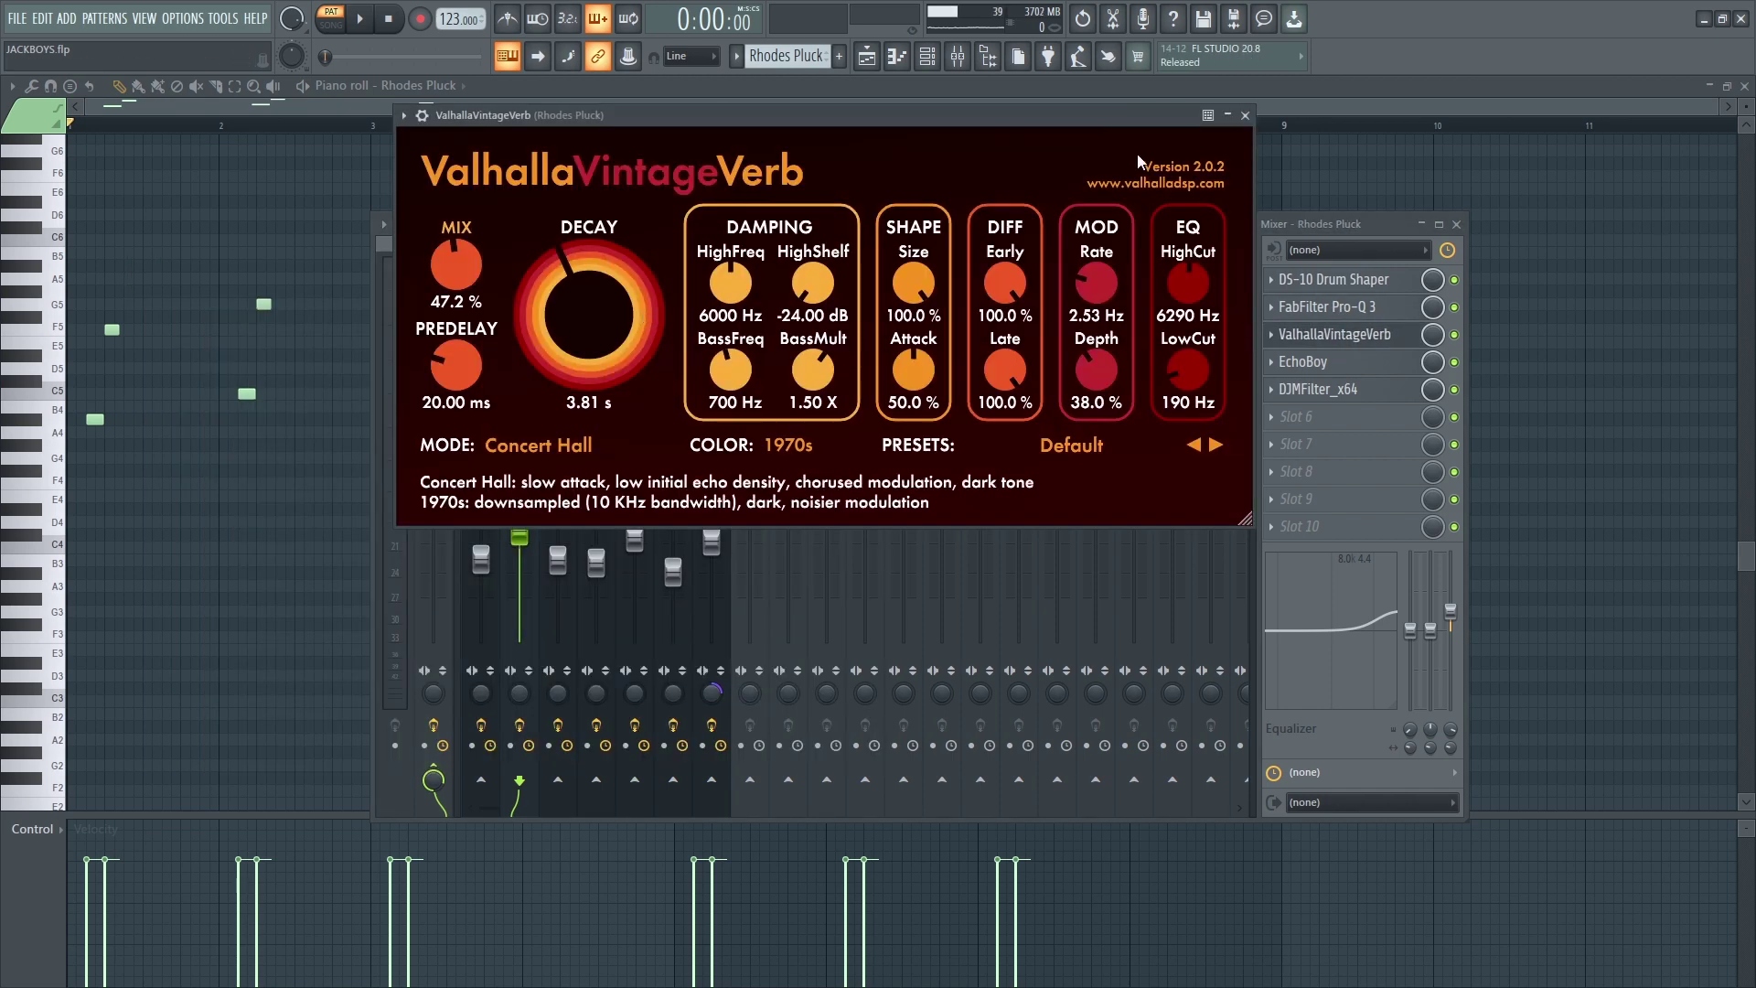
left_click_drag(1164, 125, 1093, 238)
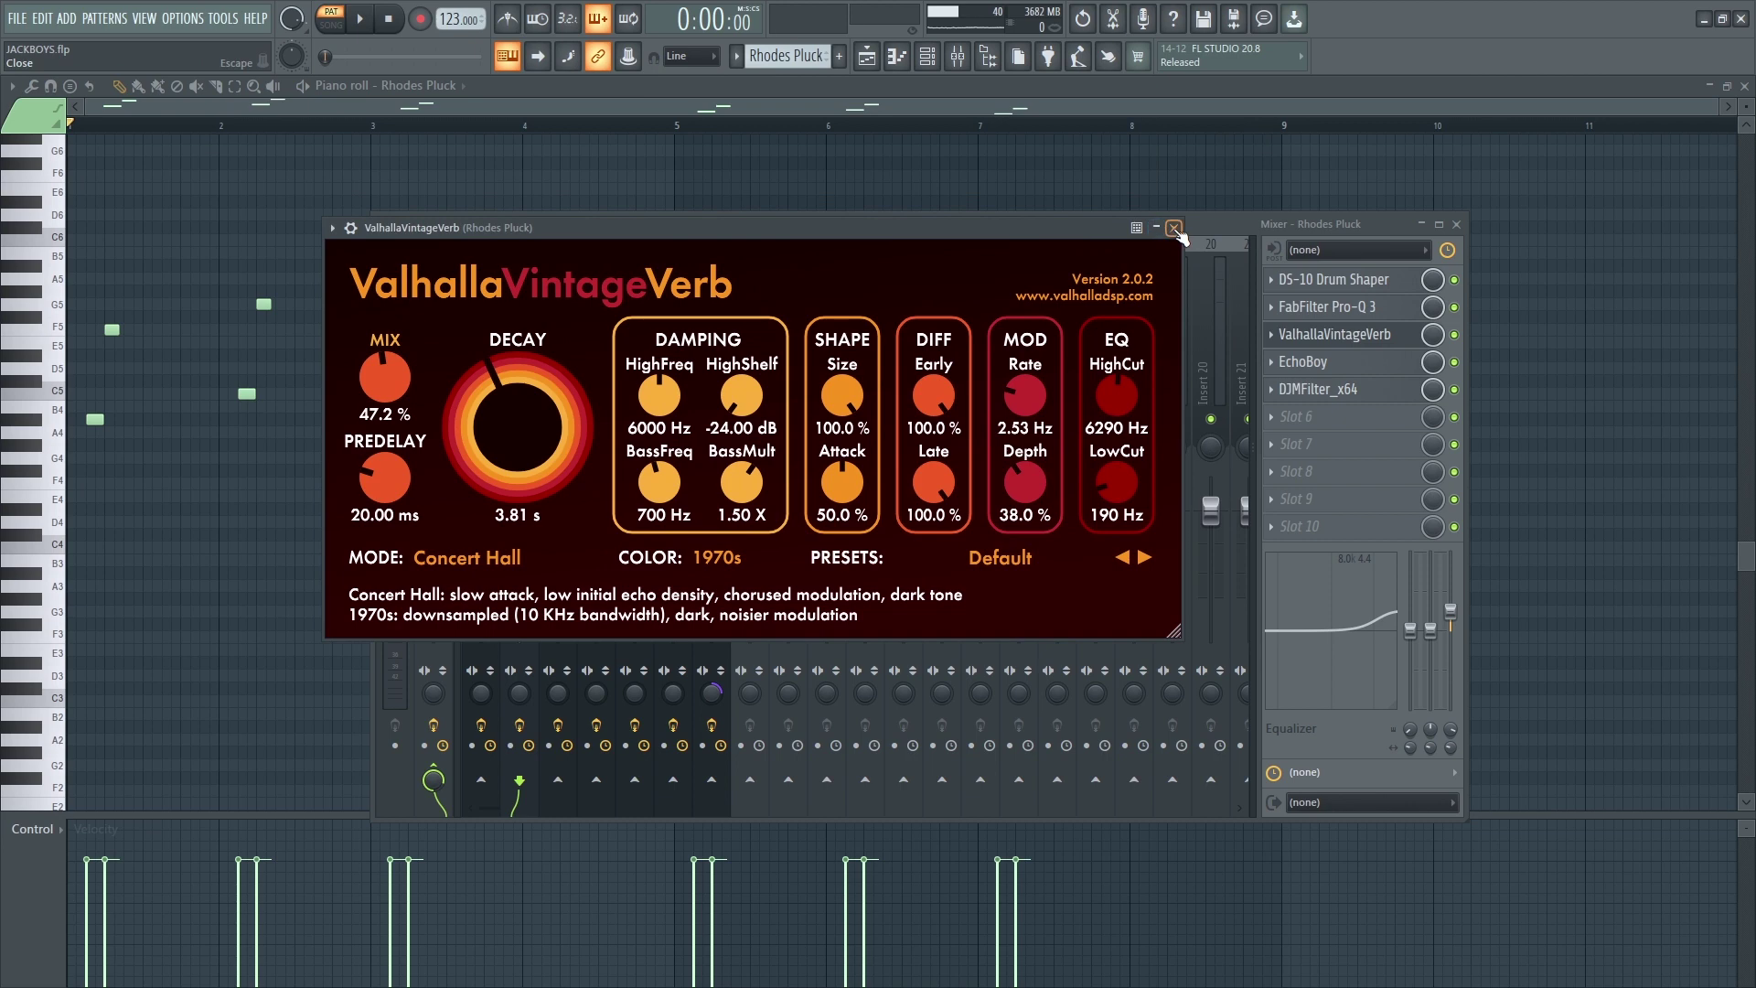
left_click(1174, 227)
Inspect the EchoBoy delay and the DJMFilter_x64 effect on the Rhodes Pluck mixer track
left_click(1317, 364)
left_click_drag(669, 352, 673, 309)
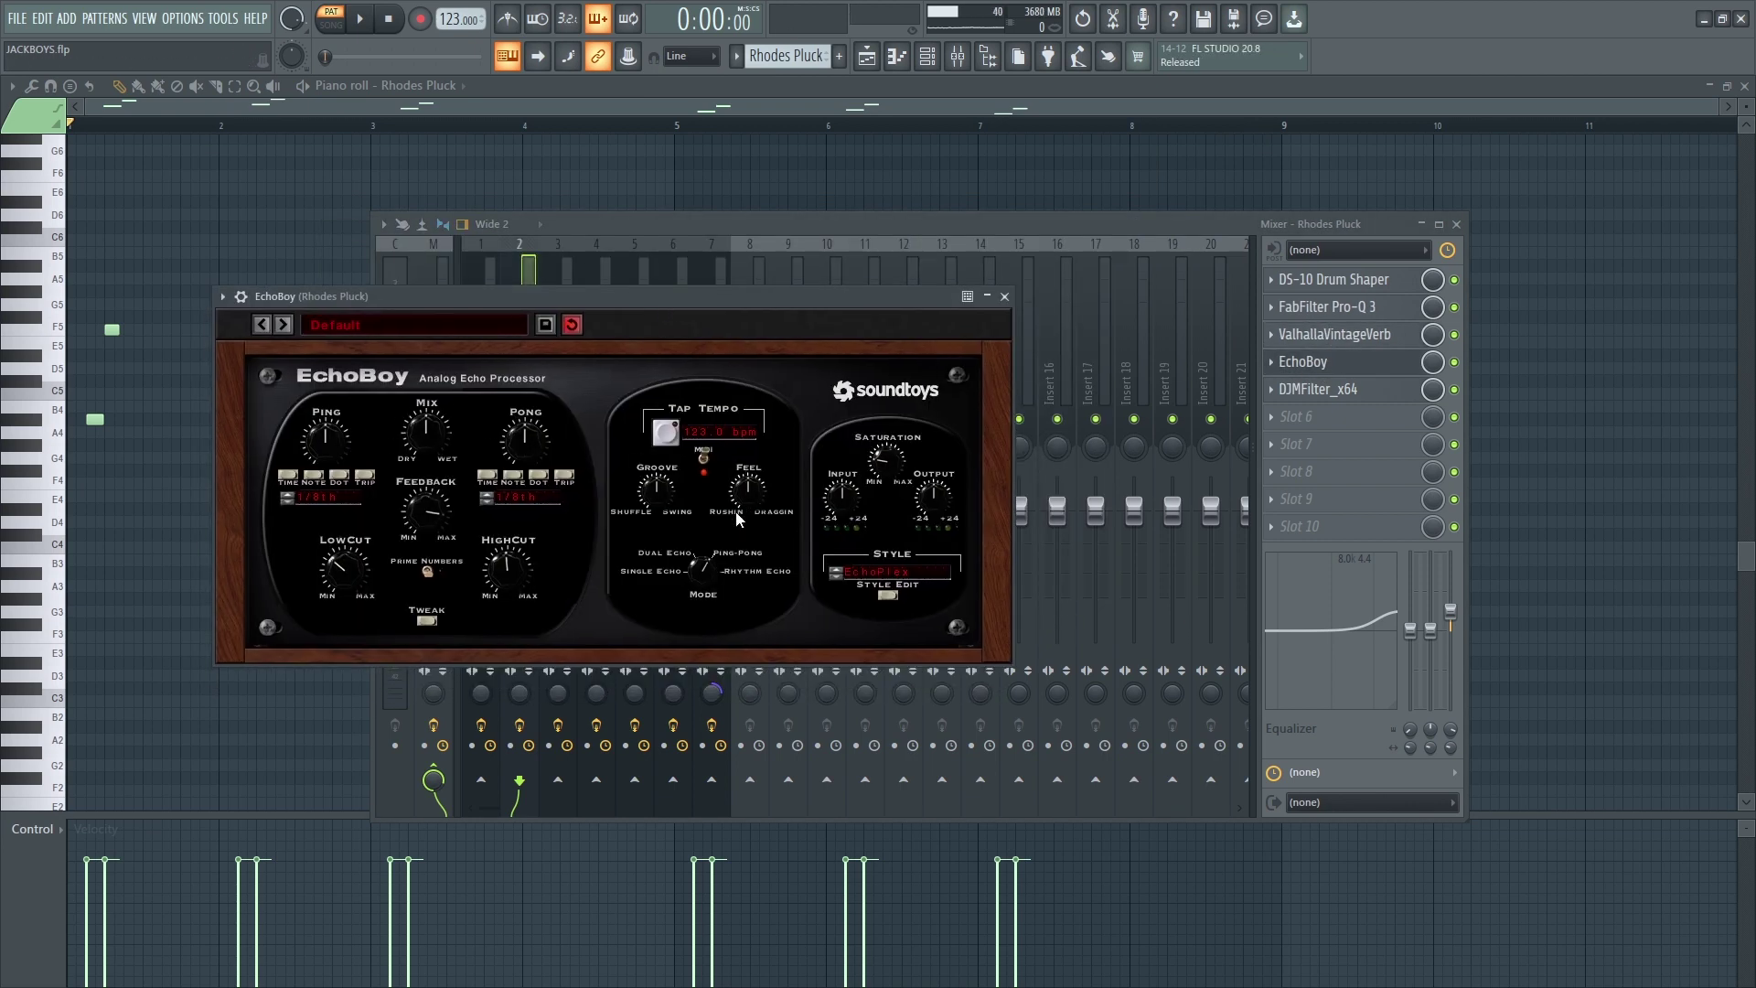
left_click(1006, 297)
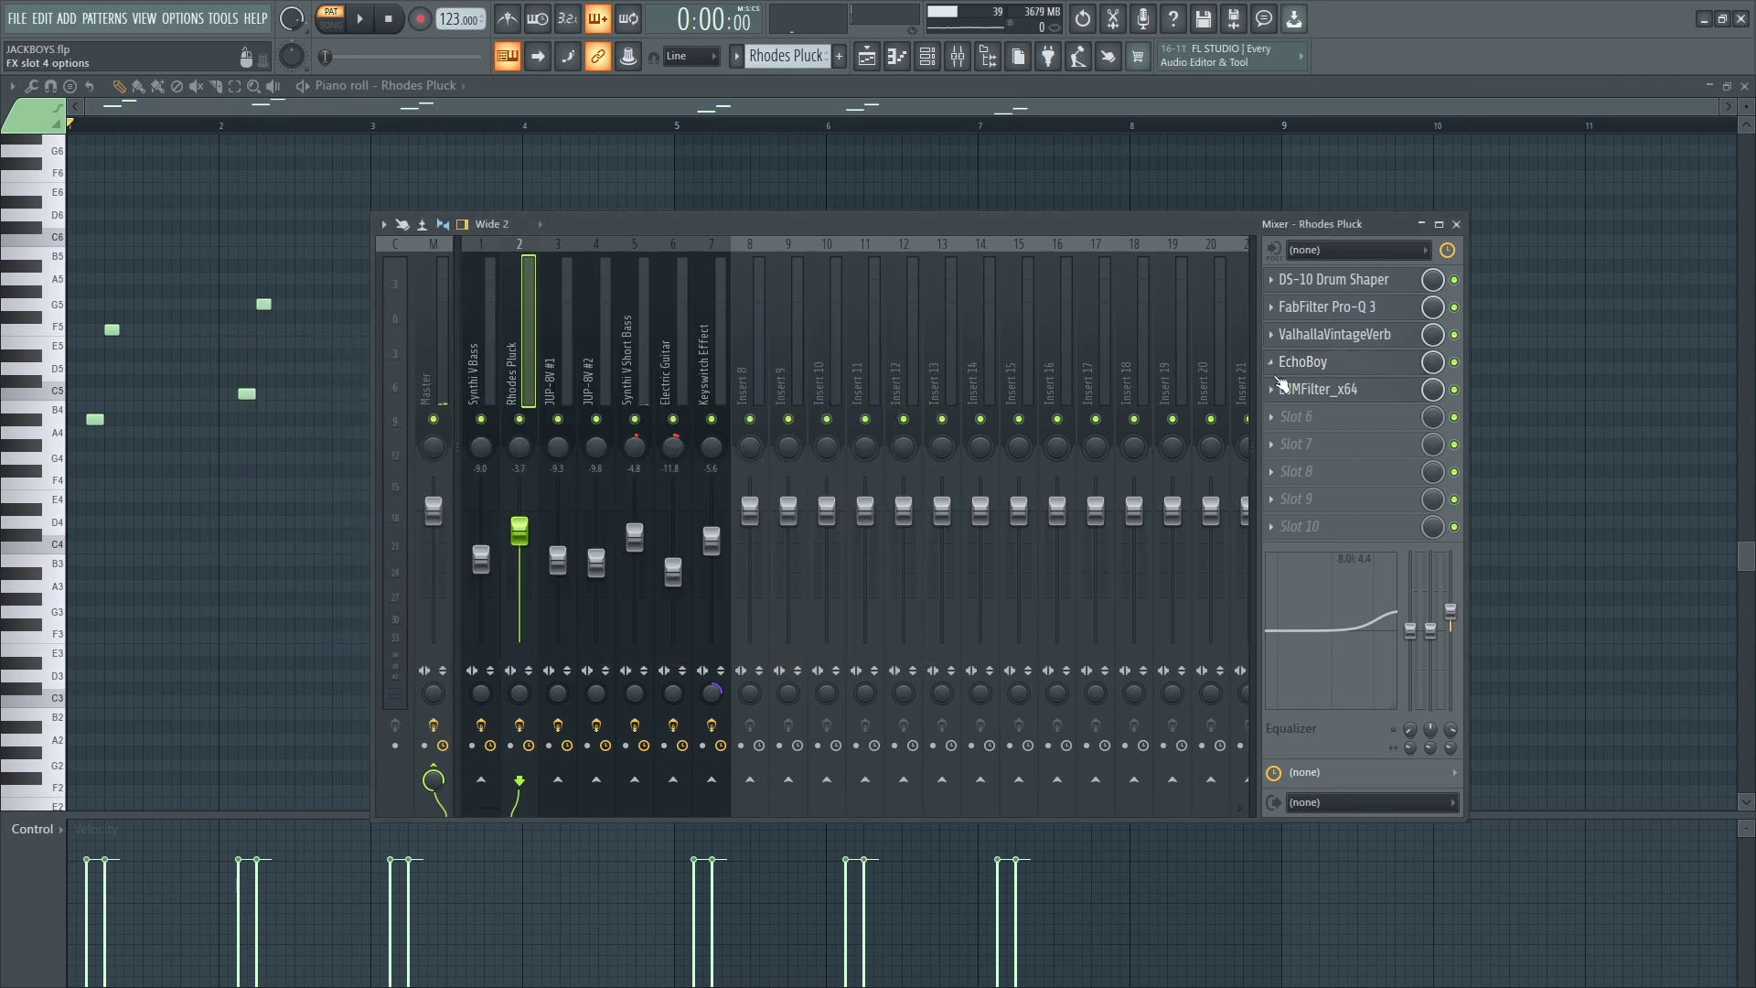
left_click(1280, 390)
left_click(274, 247)
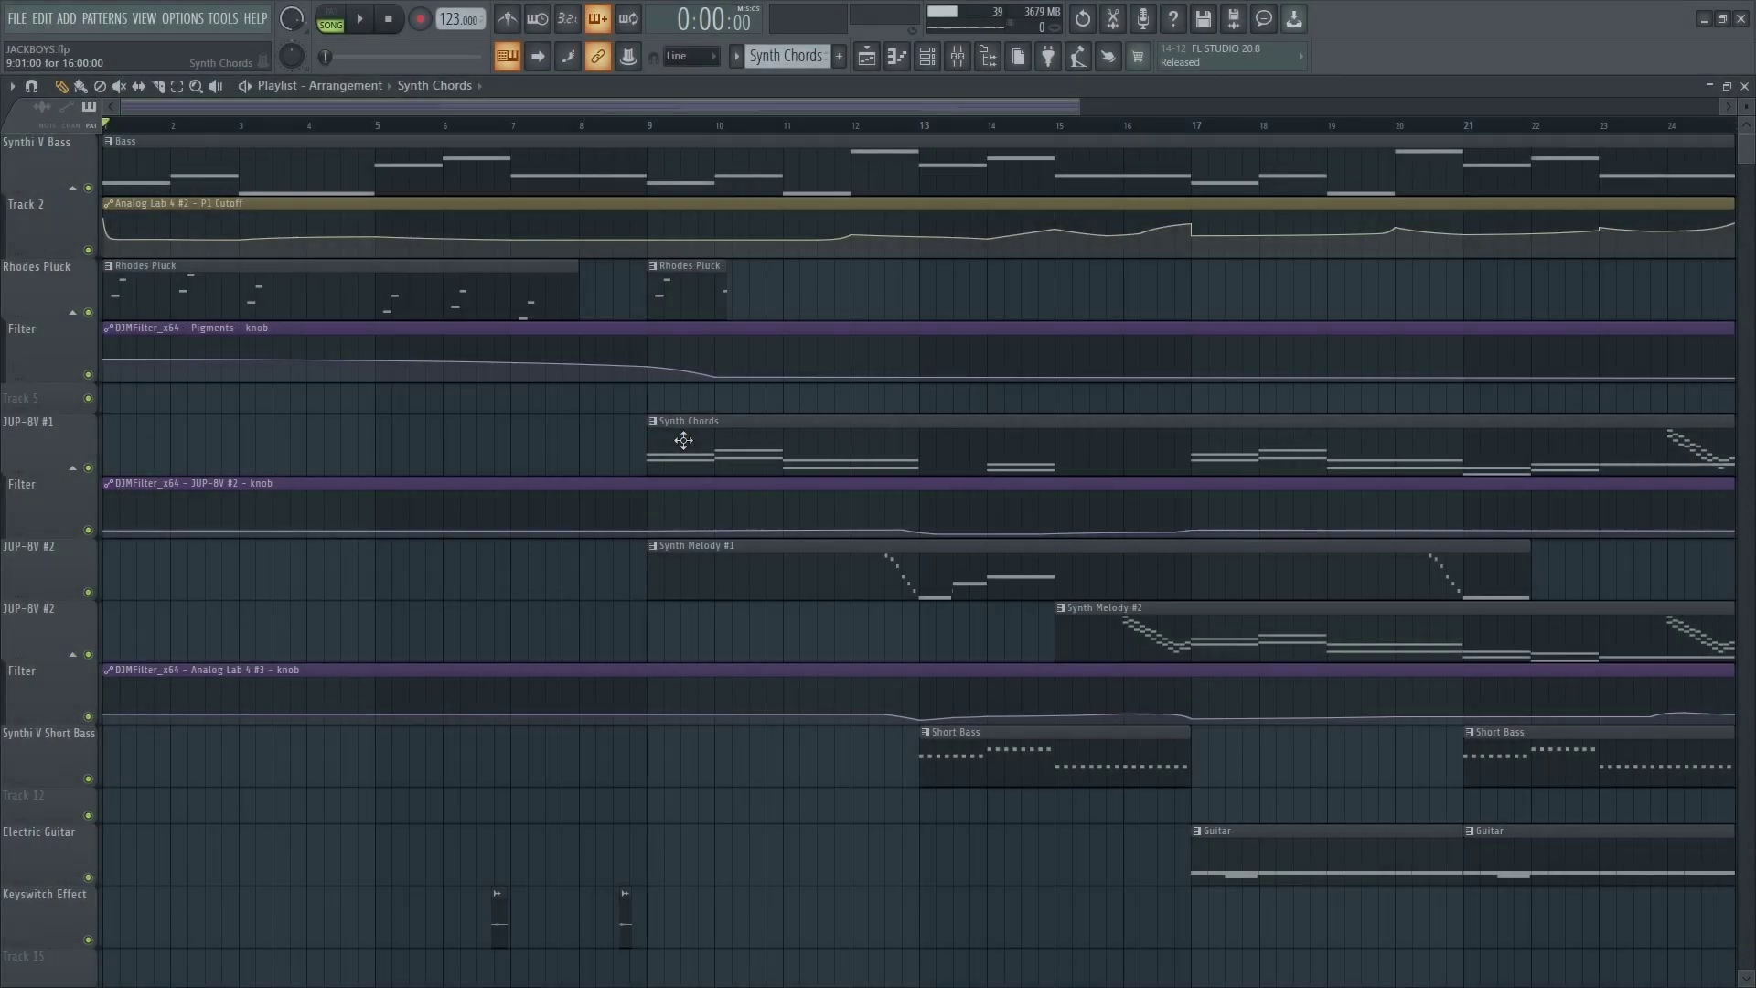
Open the Synth Chords pattern in the piano roll and play its opening chords in pattern mode
double_click(683, 441)
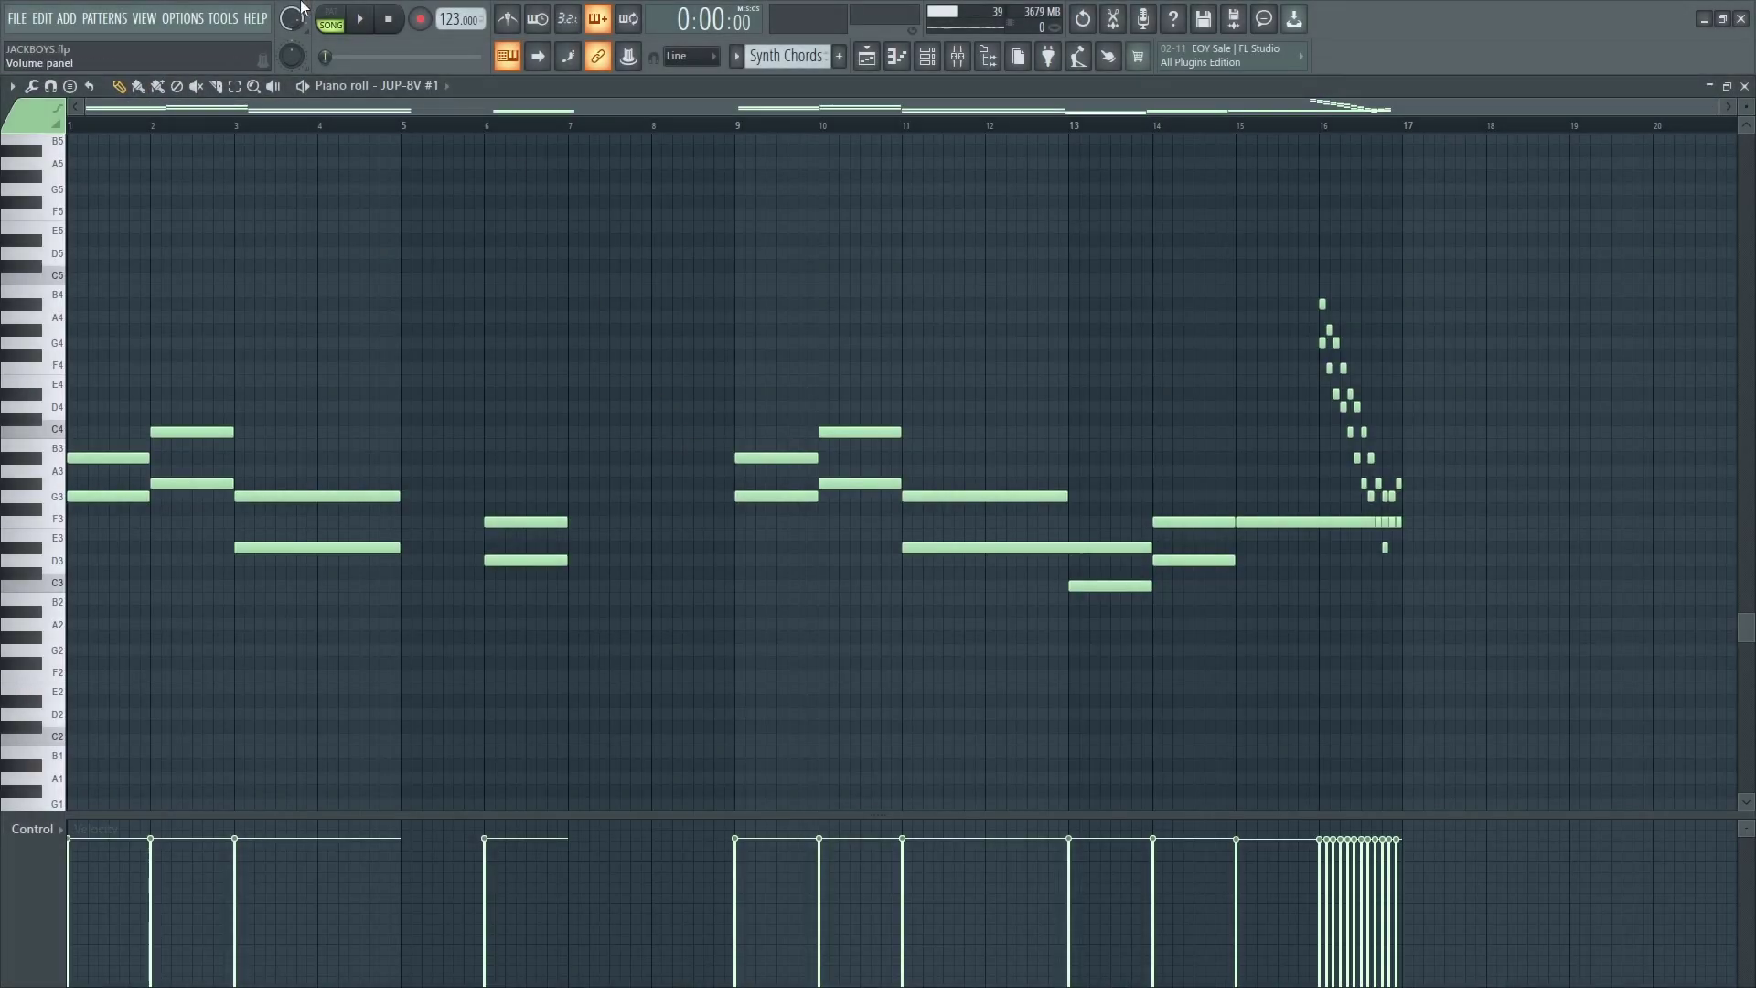
left_click(329, 18)
key("space")
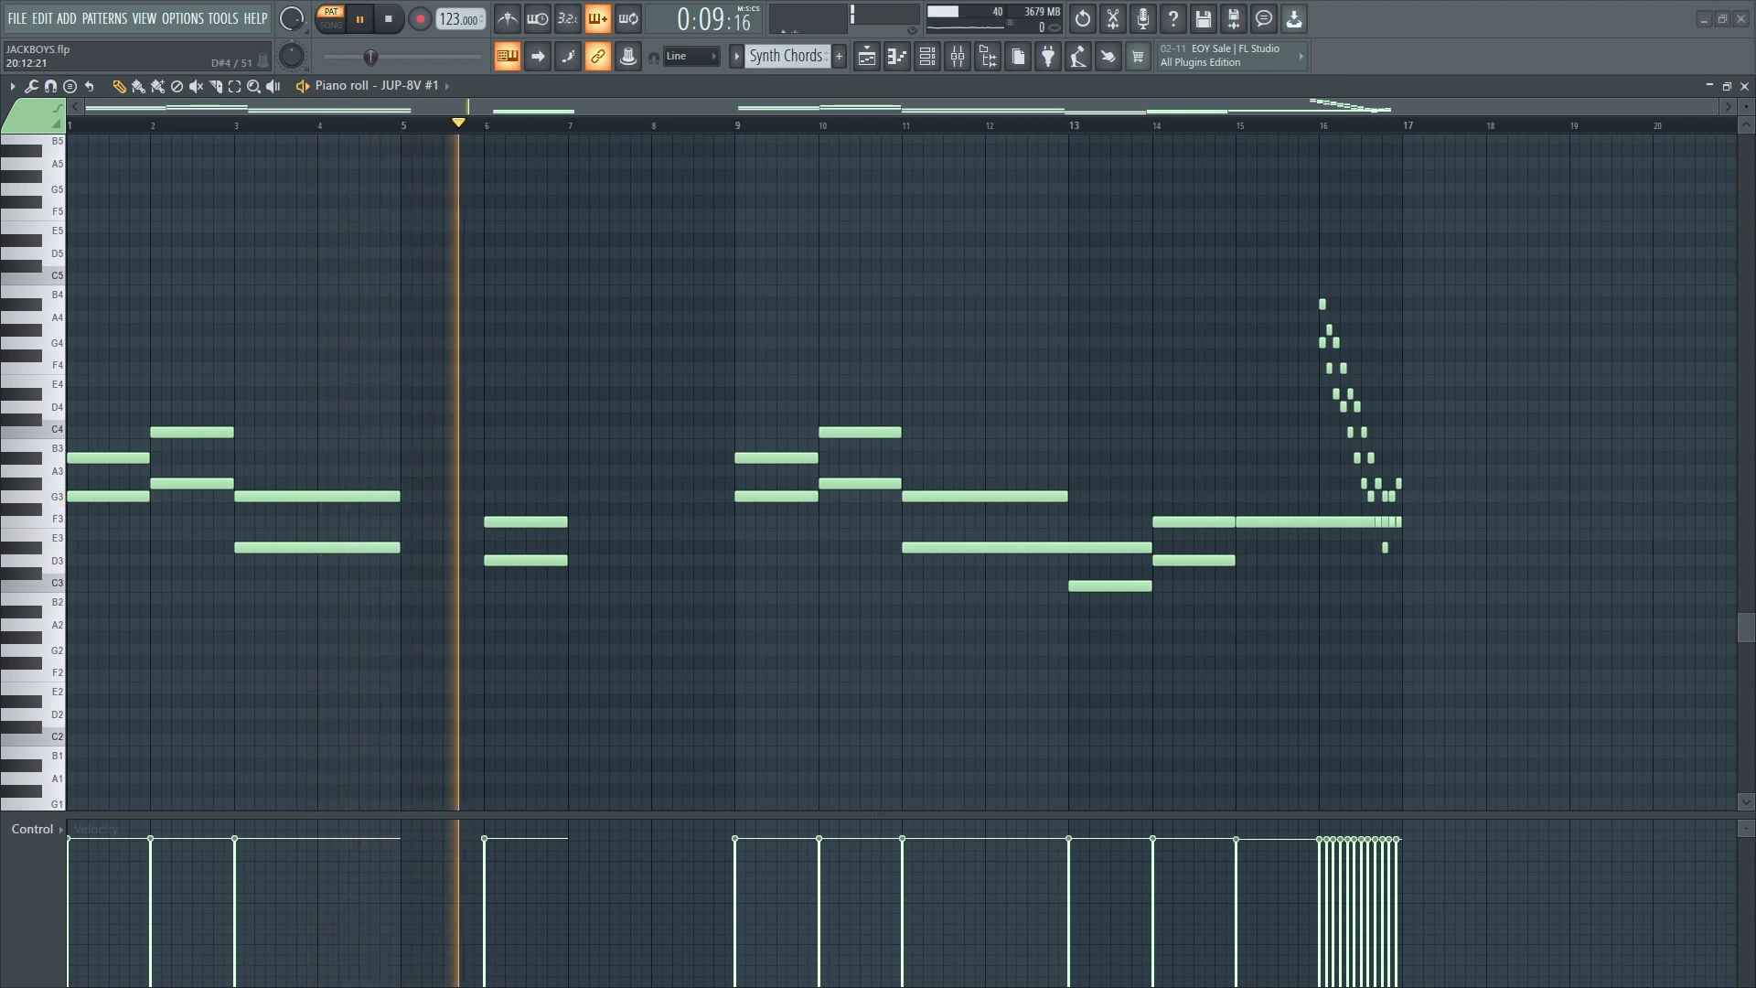
left_click(393, 22)
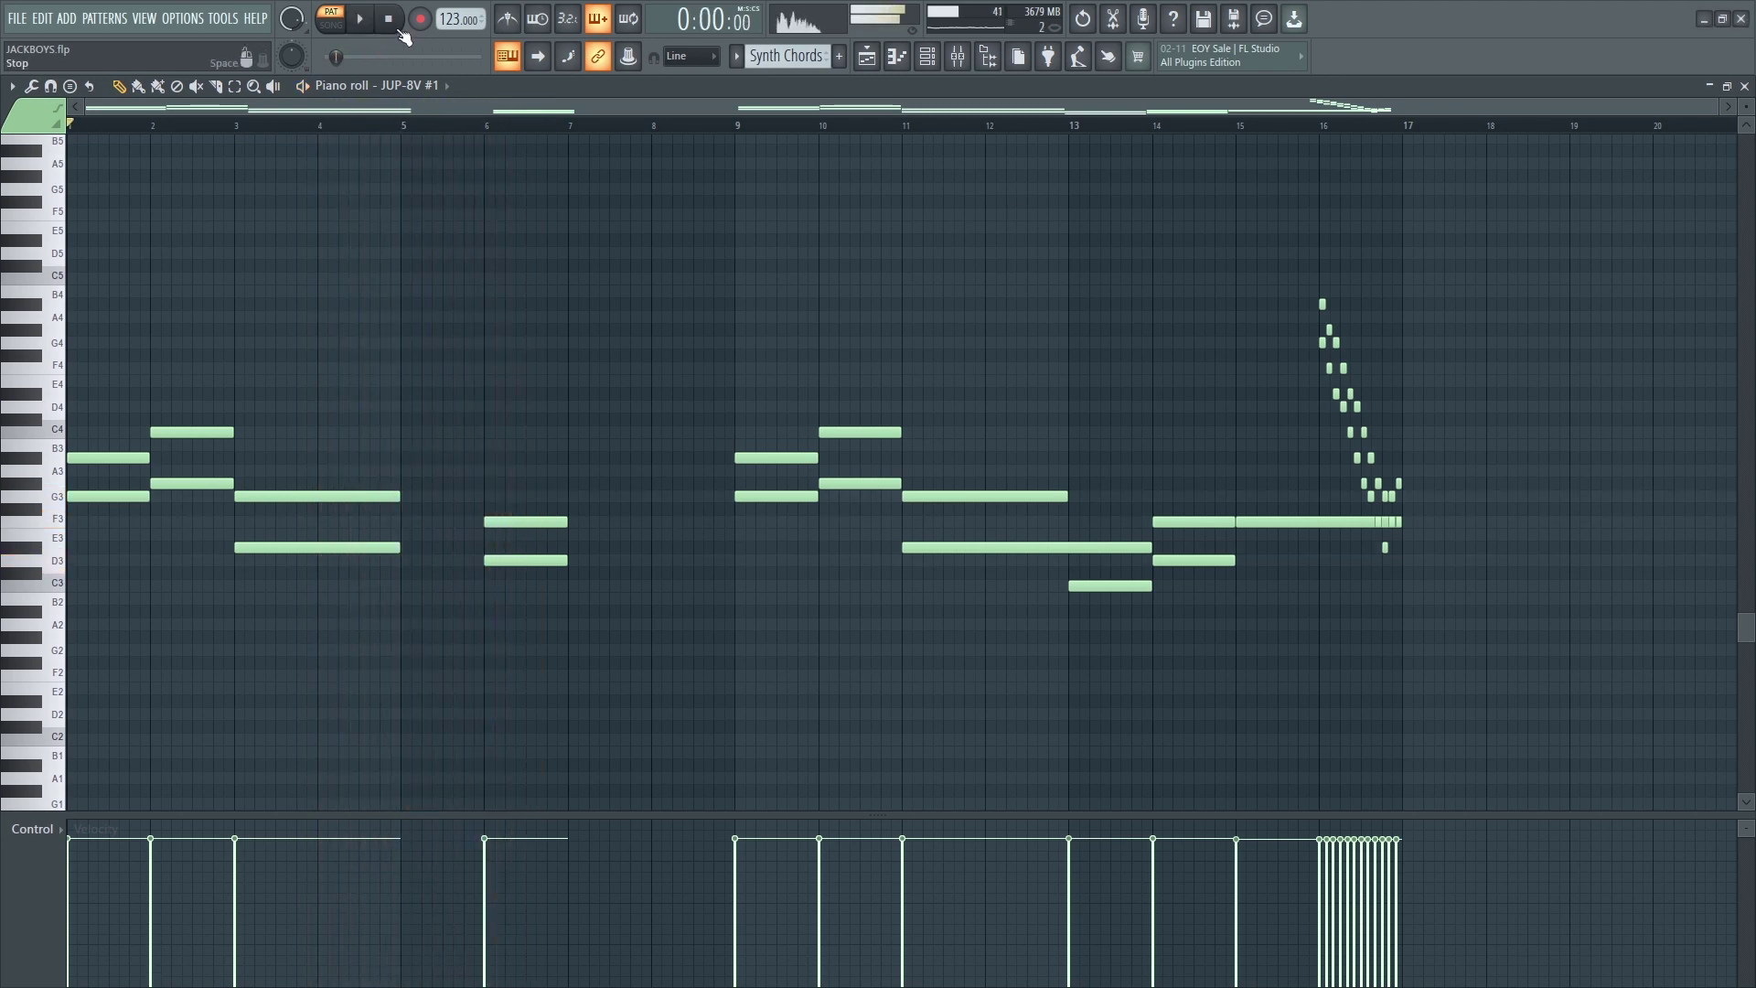
Inspect the JUP-8V #1 channel's Analog Lab instrument, including its portamento control
left_click(930, 56)
left_click(756, 334)
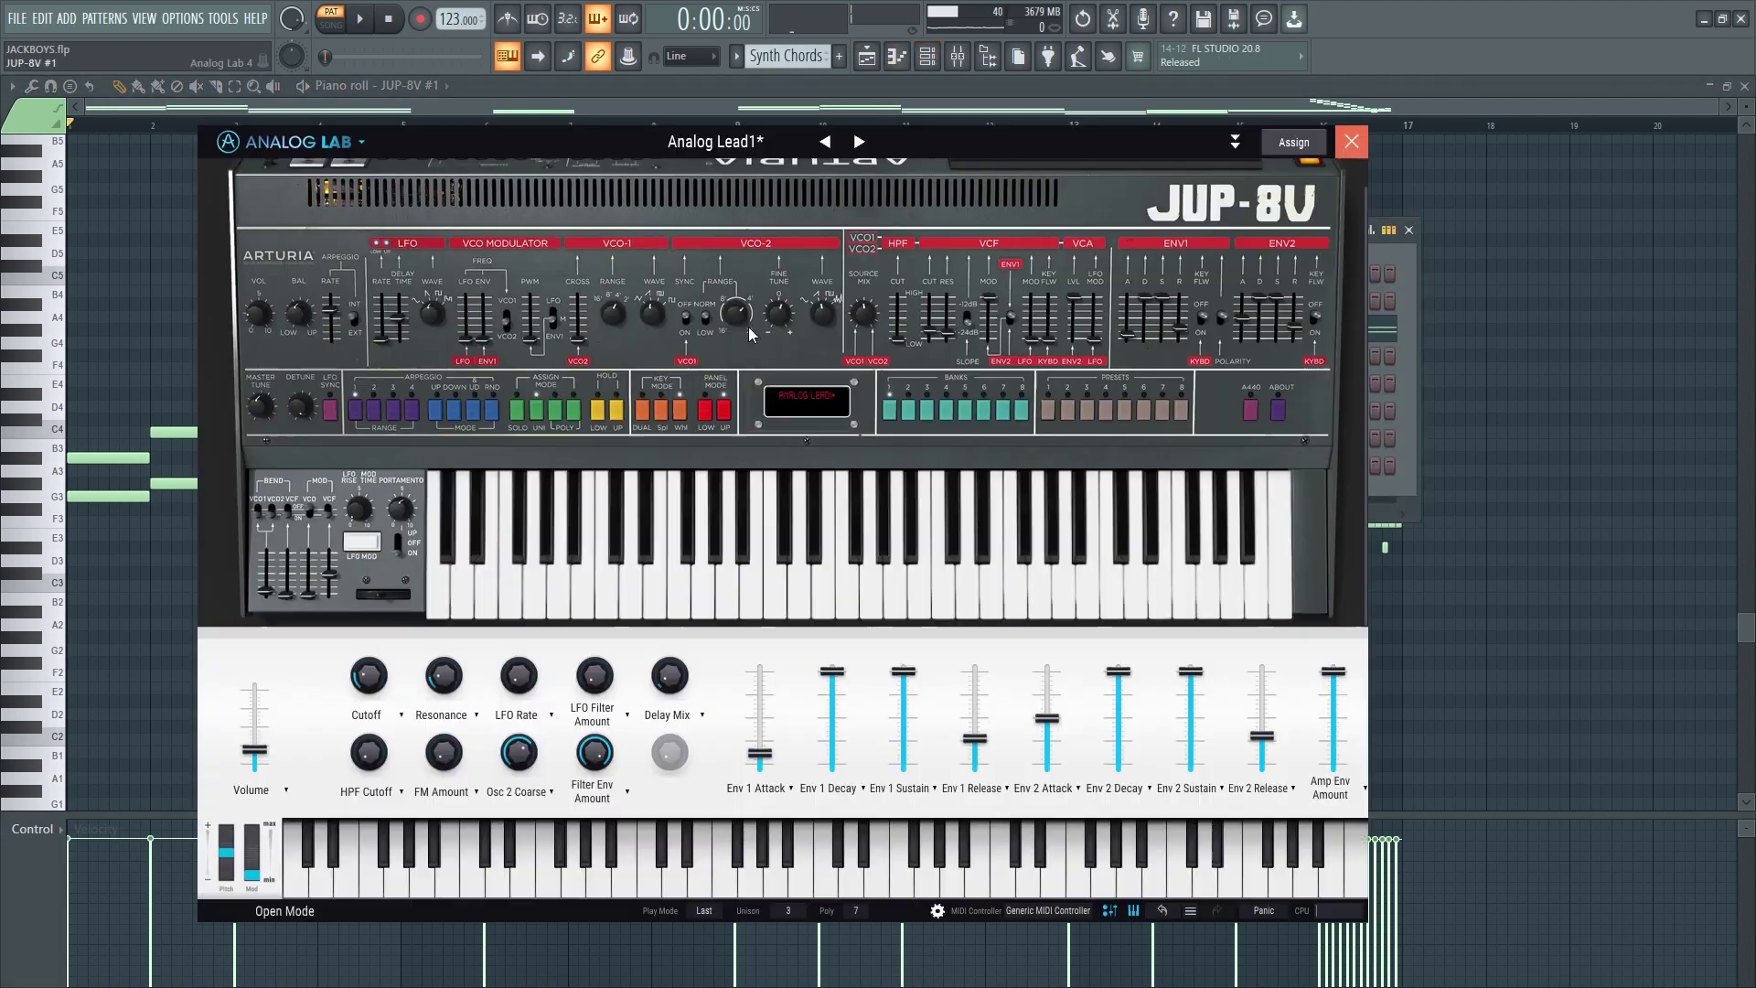
left_click_drag(701, 114, 592, 129)
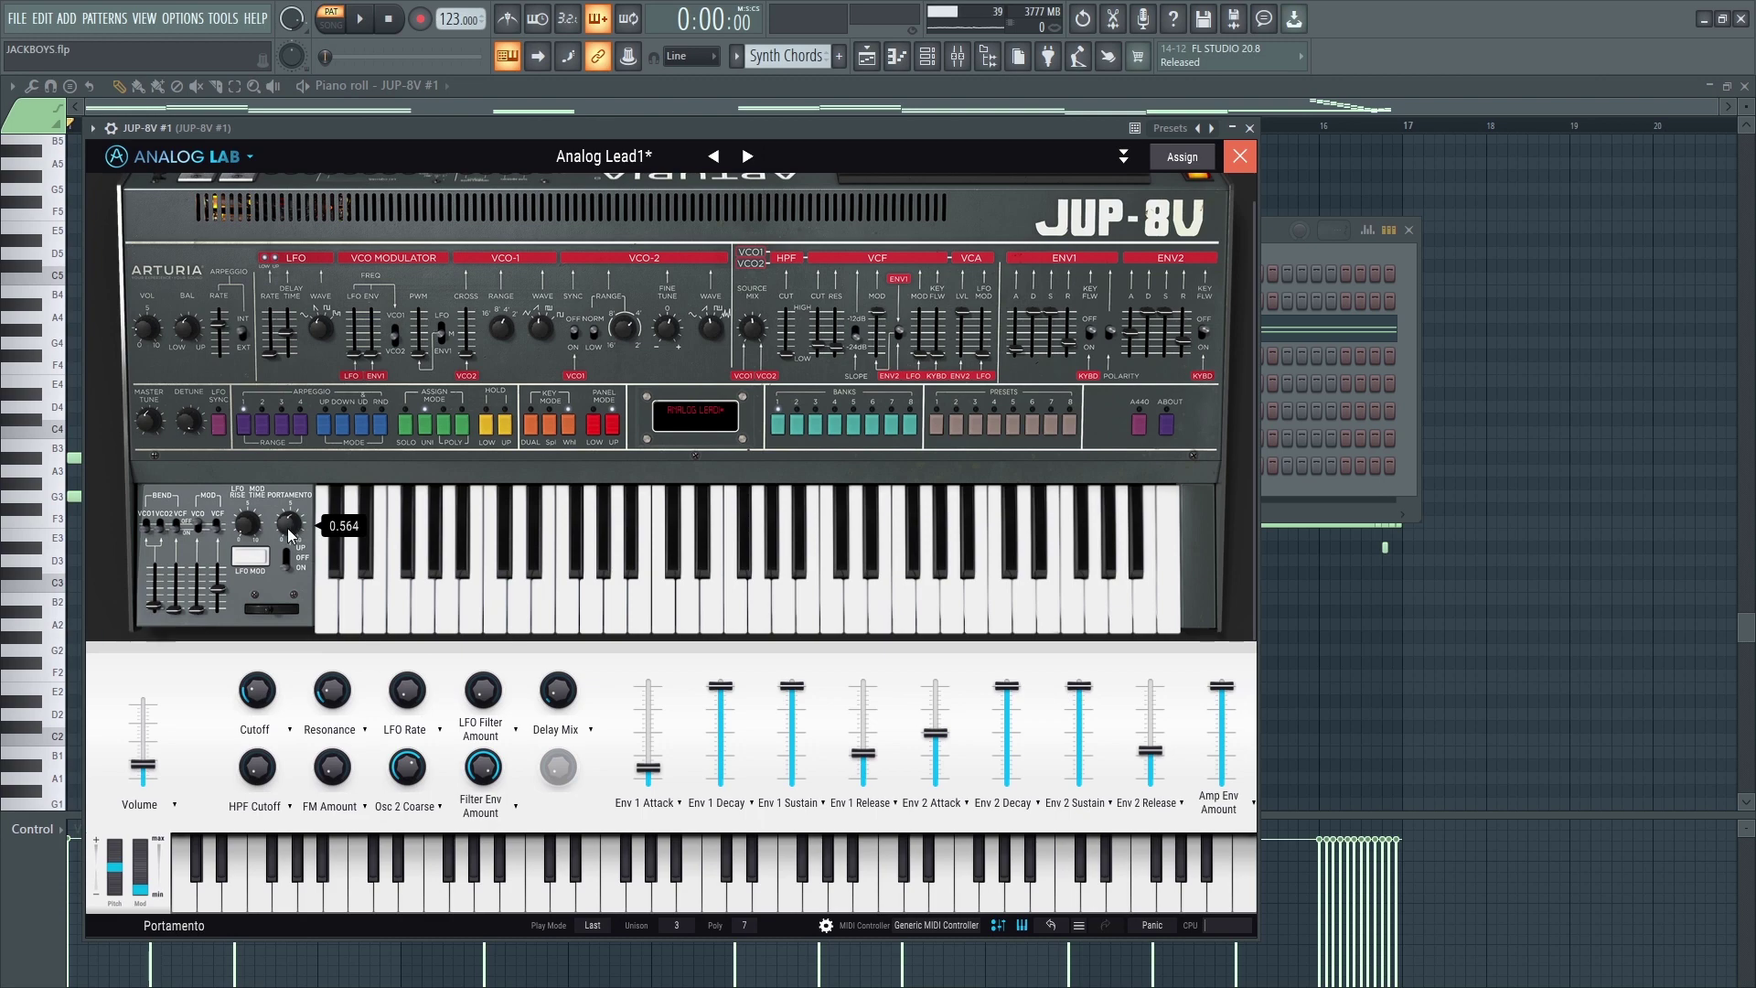
left_click(1247, 128)
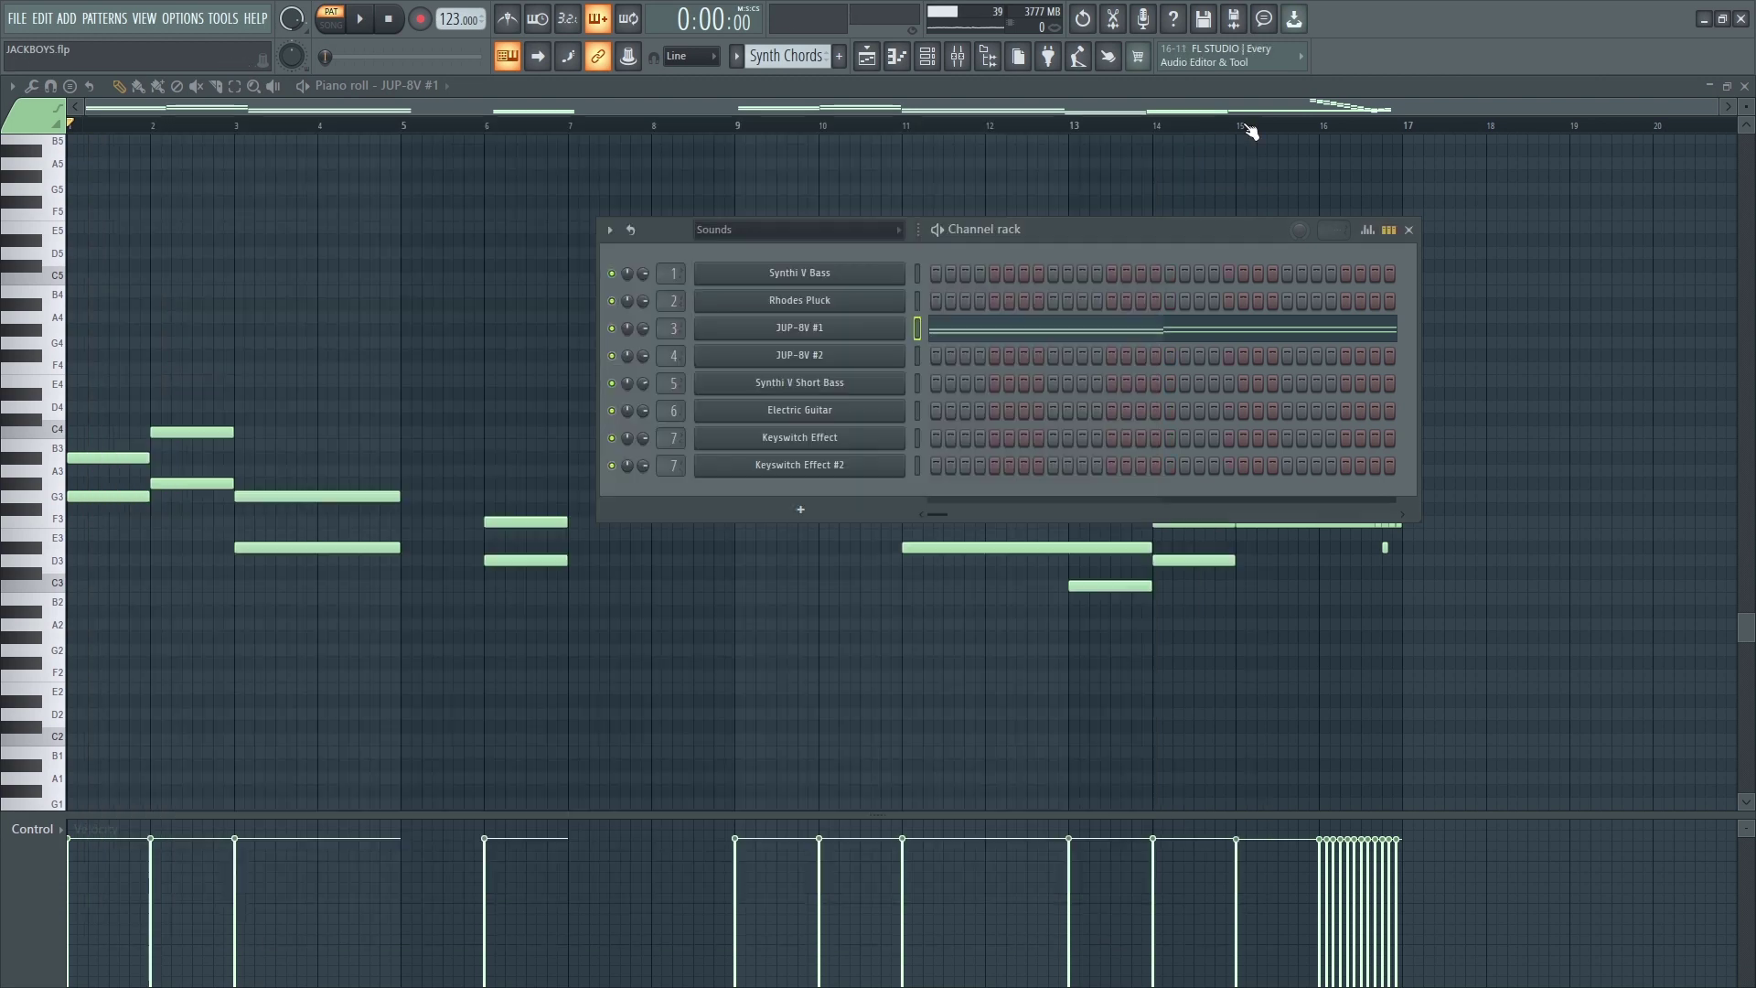
Examine the CamelCrusher distortion settings on the JUP-8V #1 mixer track
left_click(971, 59)
left_click(1325, 284)
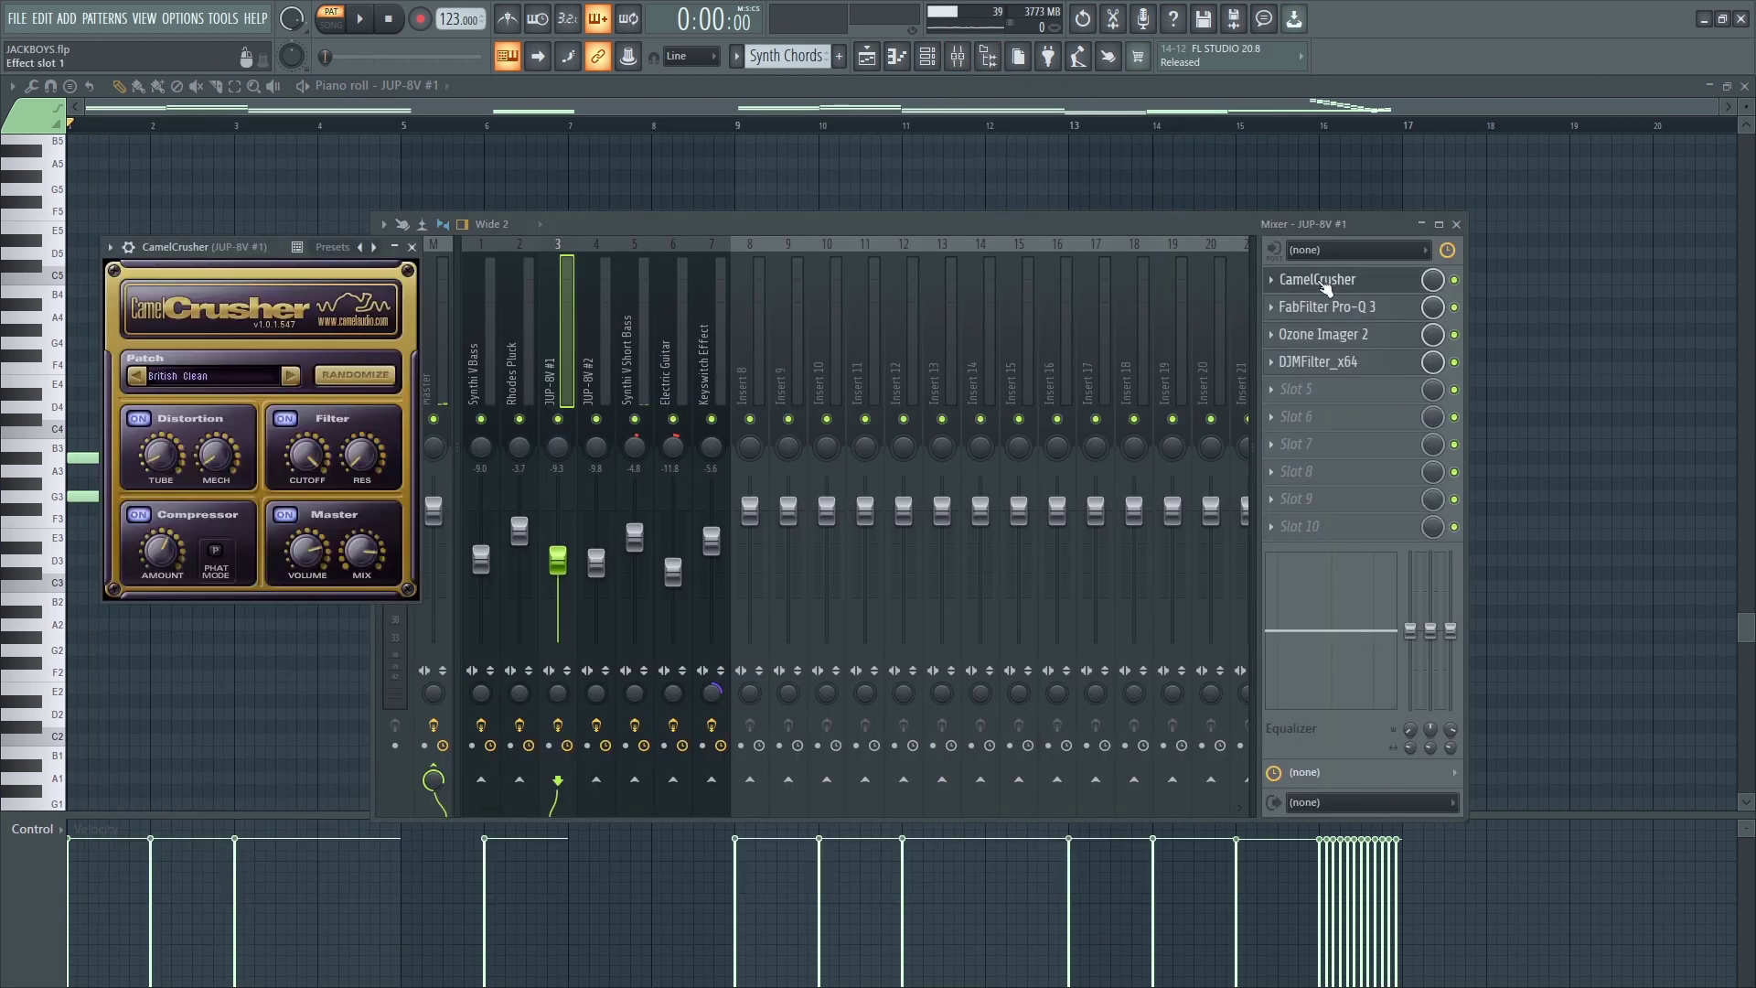
left_click_drag(337, 256, 322, 255)
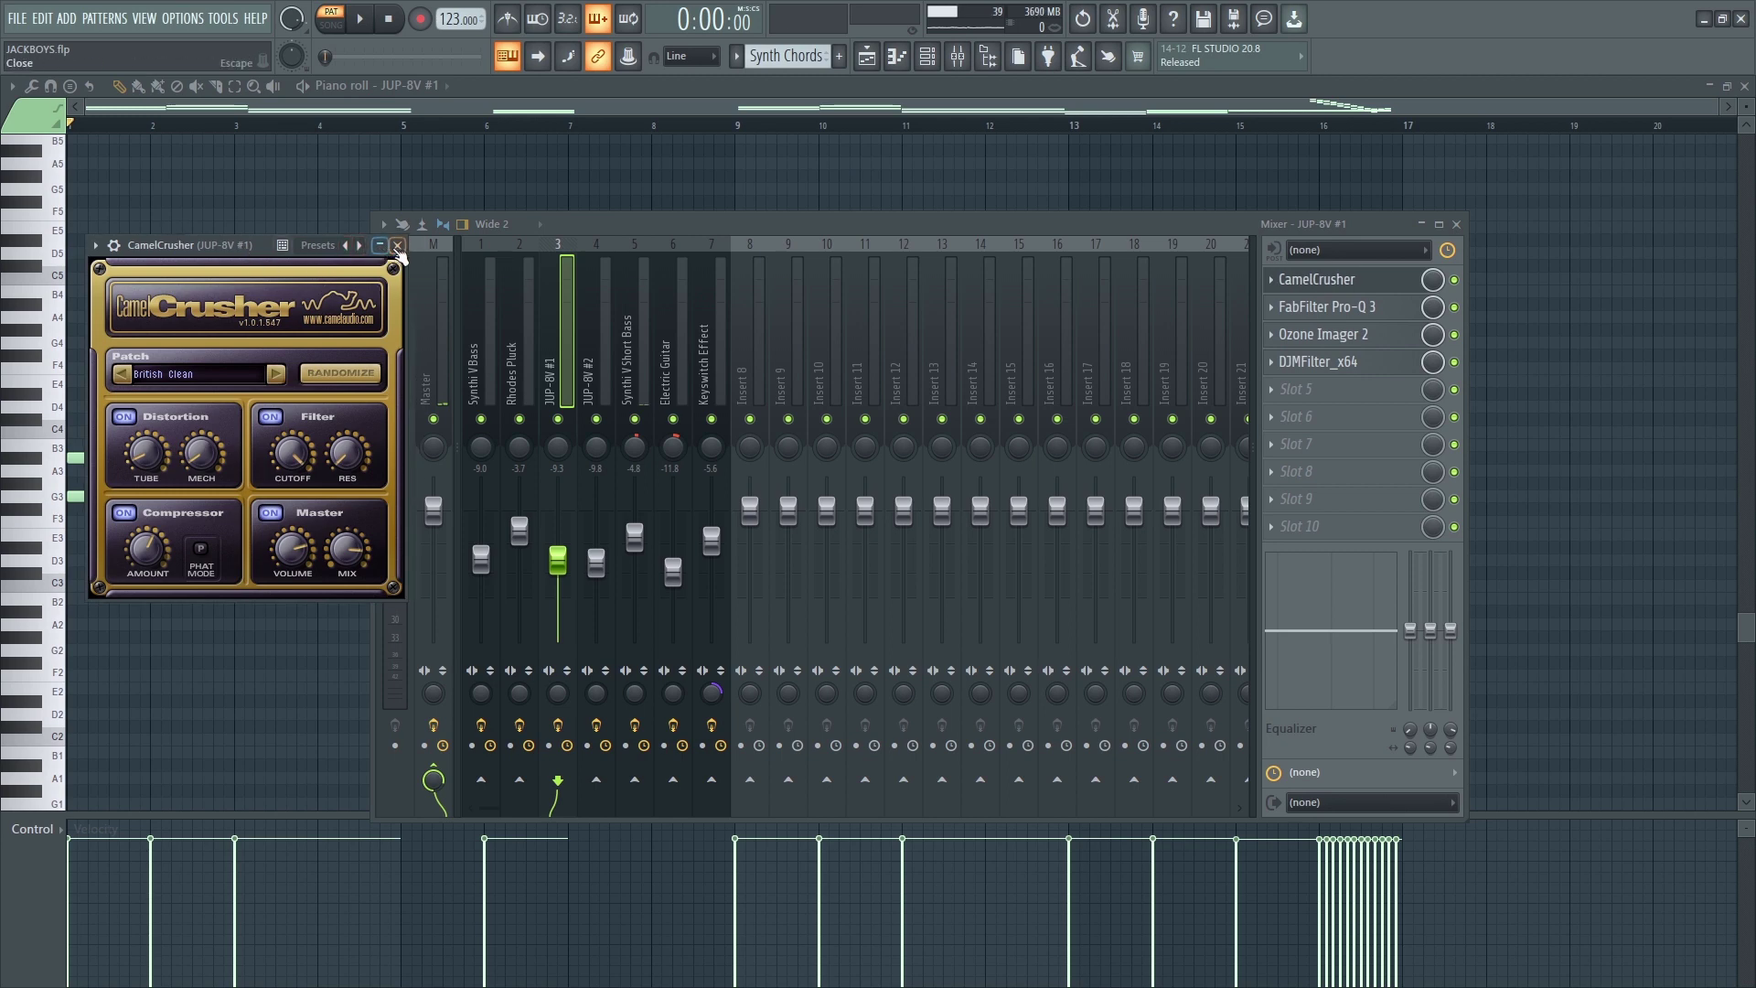
left_click(398, 246)
Inspect the FabFilter Pro-Q 3 curve and the Ozone Imager 2 stereo settings on the JUP-8V #1 mixer track
left_click(1310, 308)
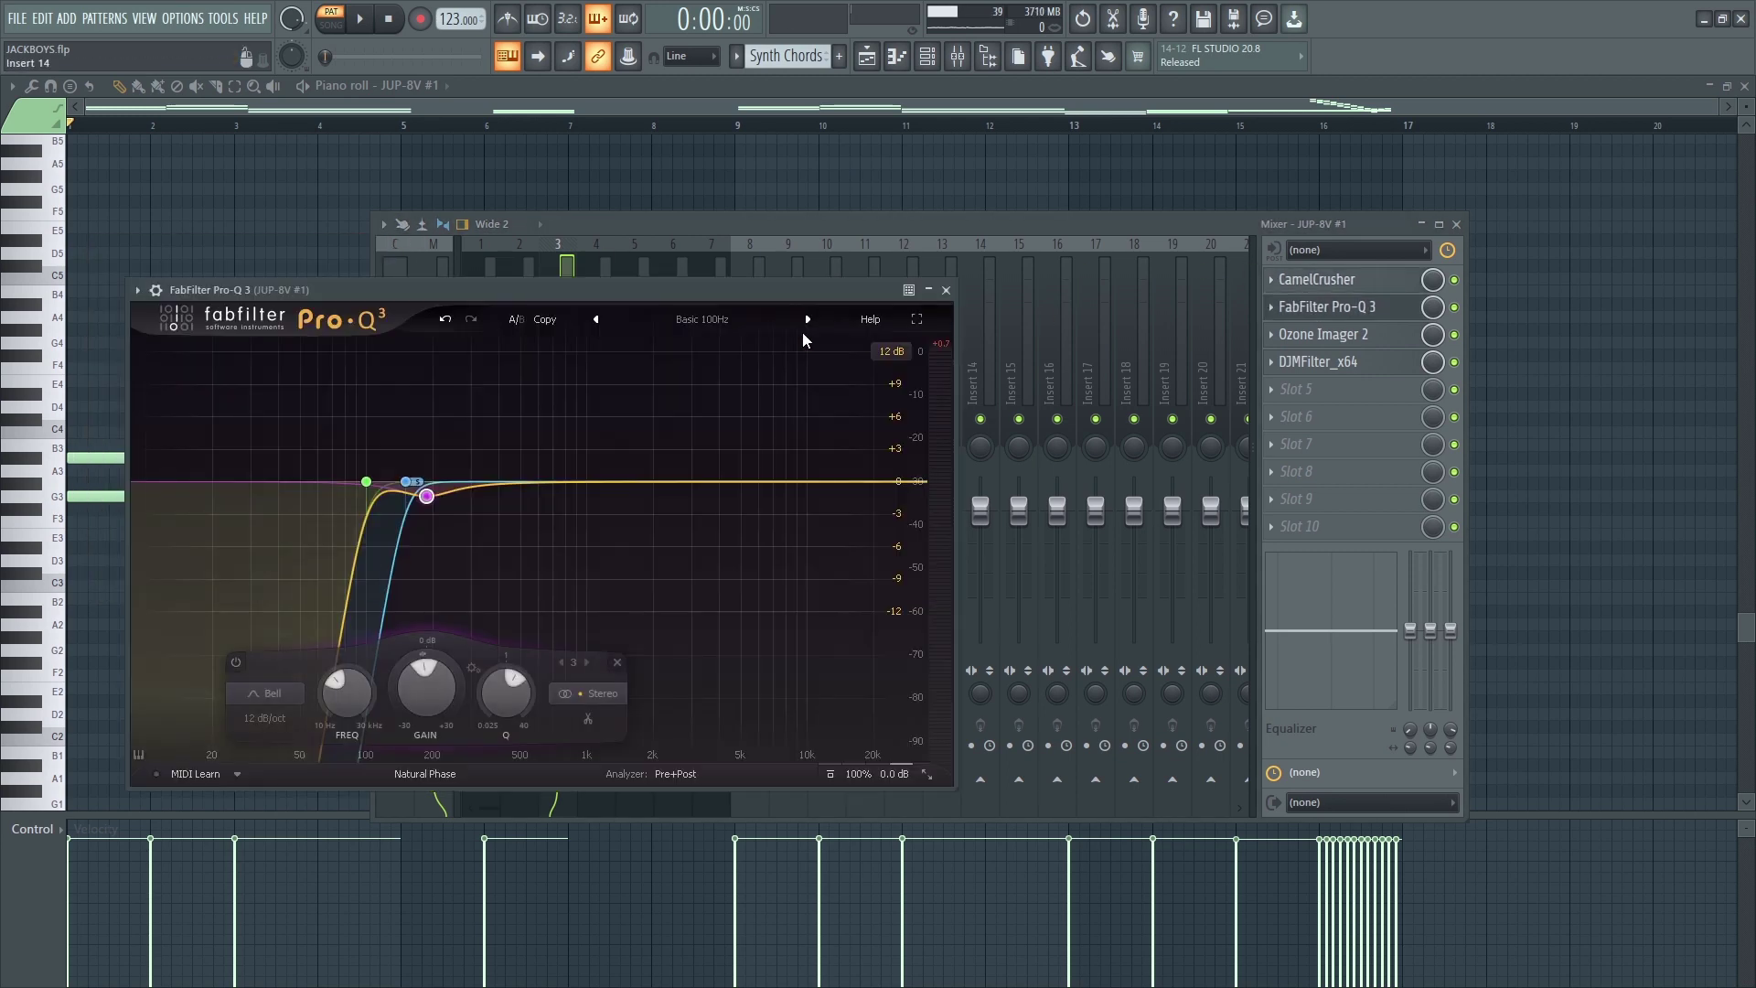
left_click(946, 290)
left_click(1275, 334)
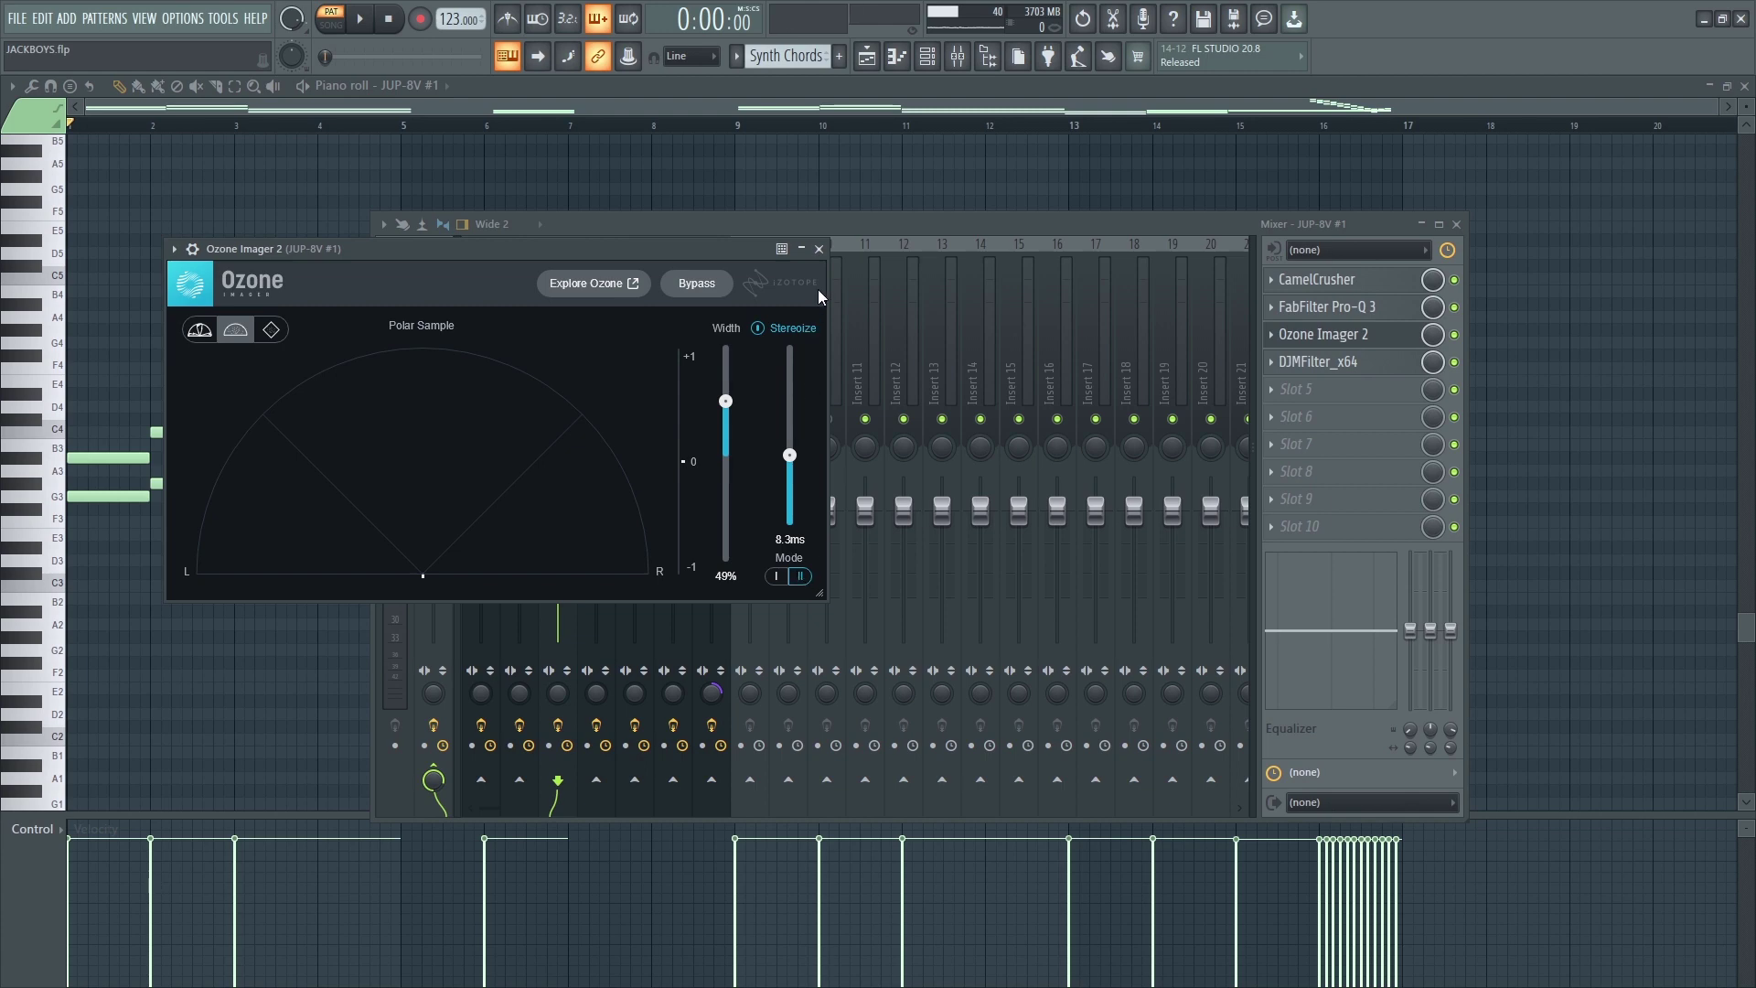
Inspect the DJMFilter_x64 settings on the JUP-8V #1 mixer track
left_click(820, 251)
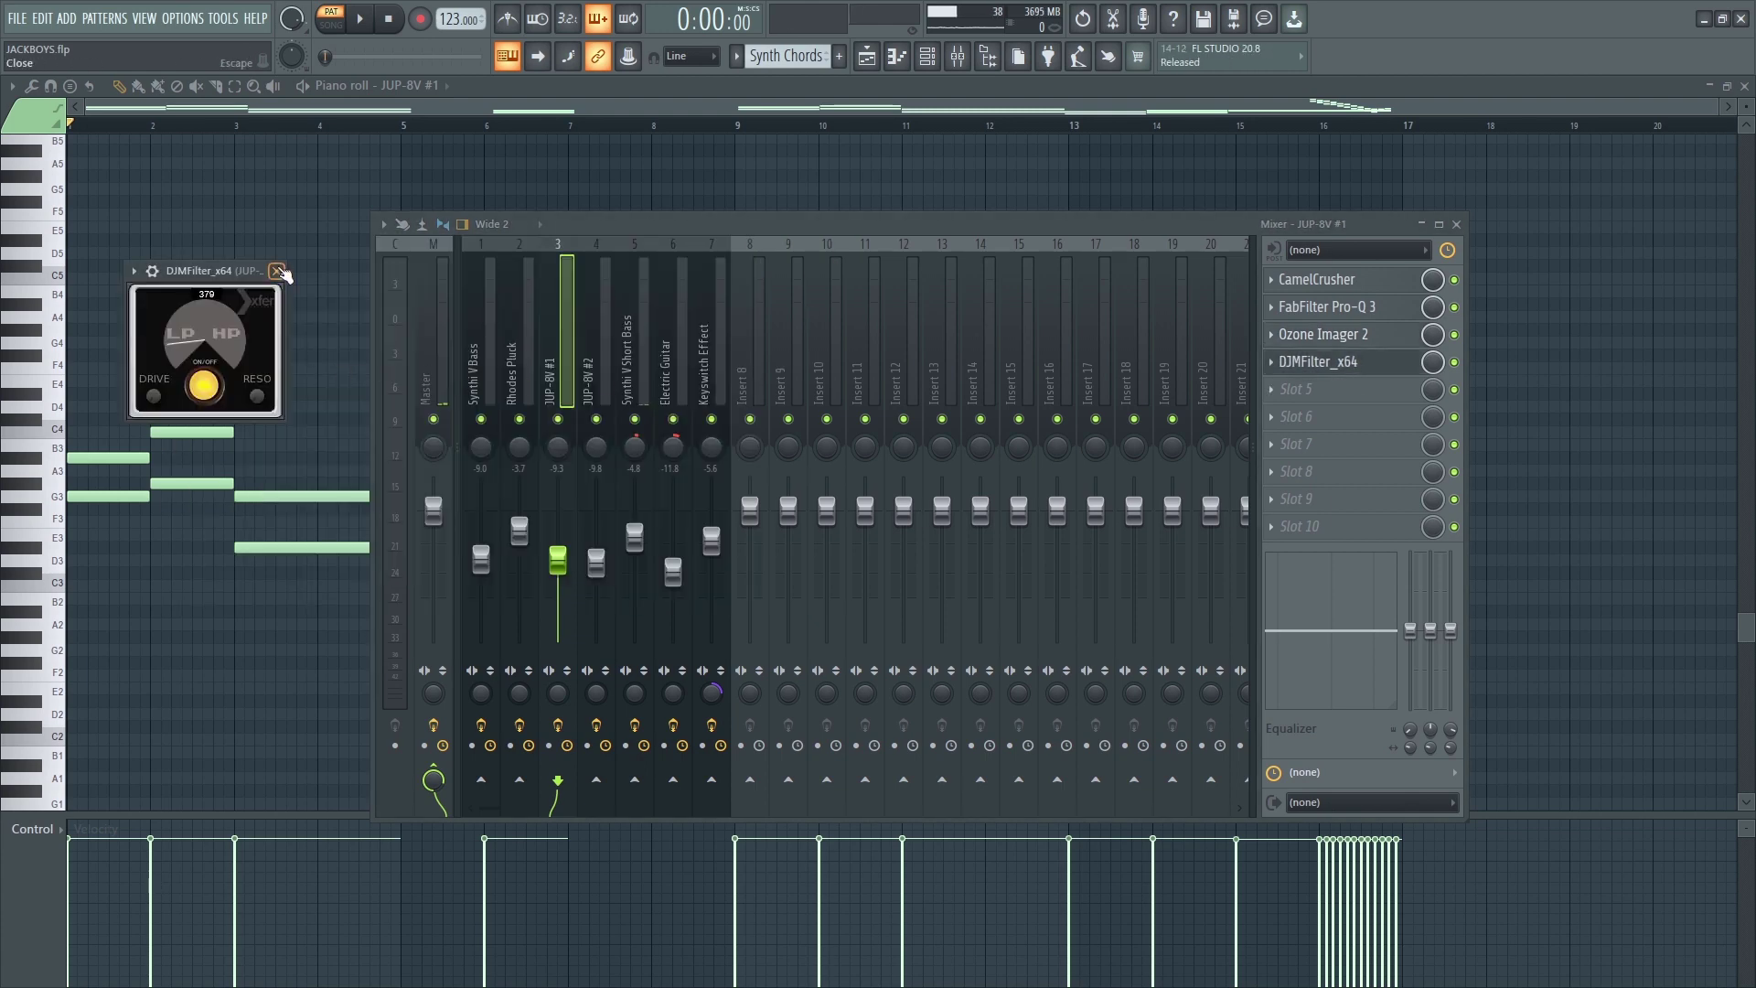
left_click(277, 271)
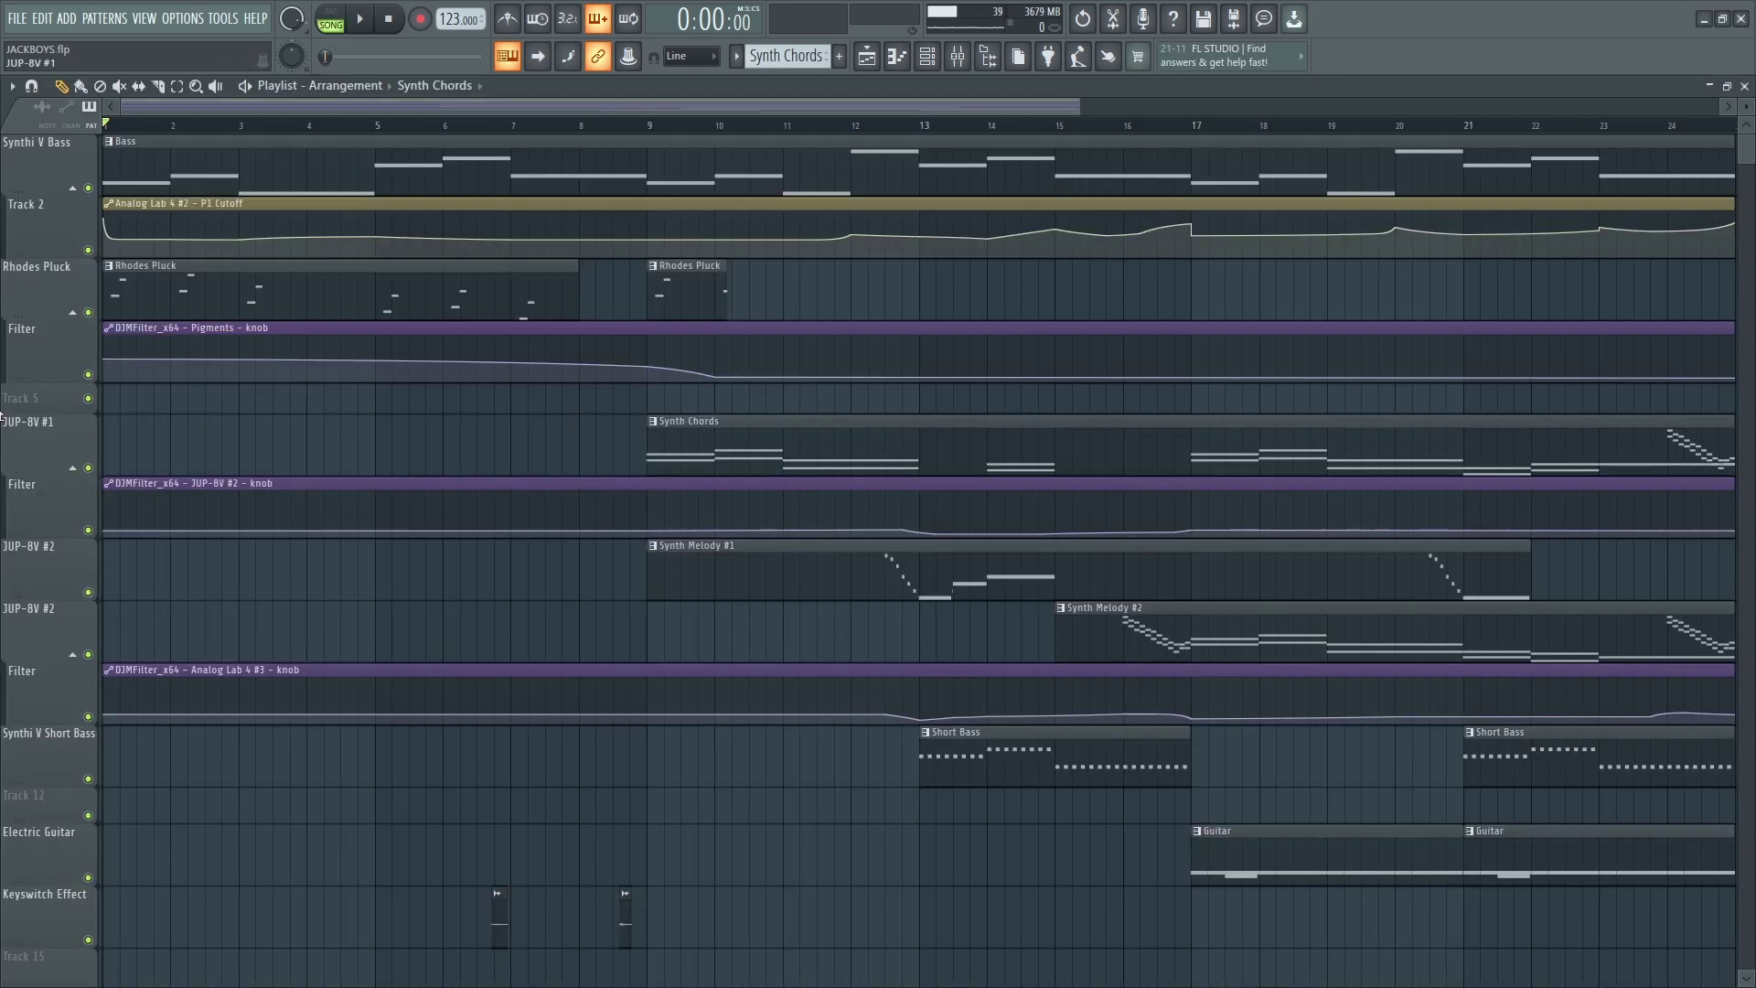
Open the Synth Melody #1 pattern in the piano roll and play its first descending run from the middle of bar 4
double_click(855, 575)
scroll(357, 129, "up", 4)
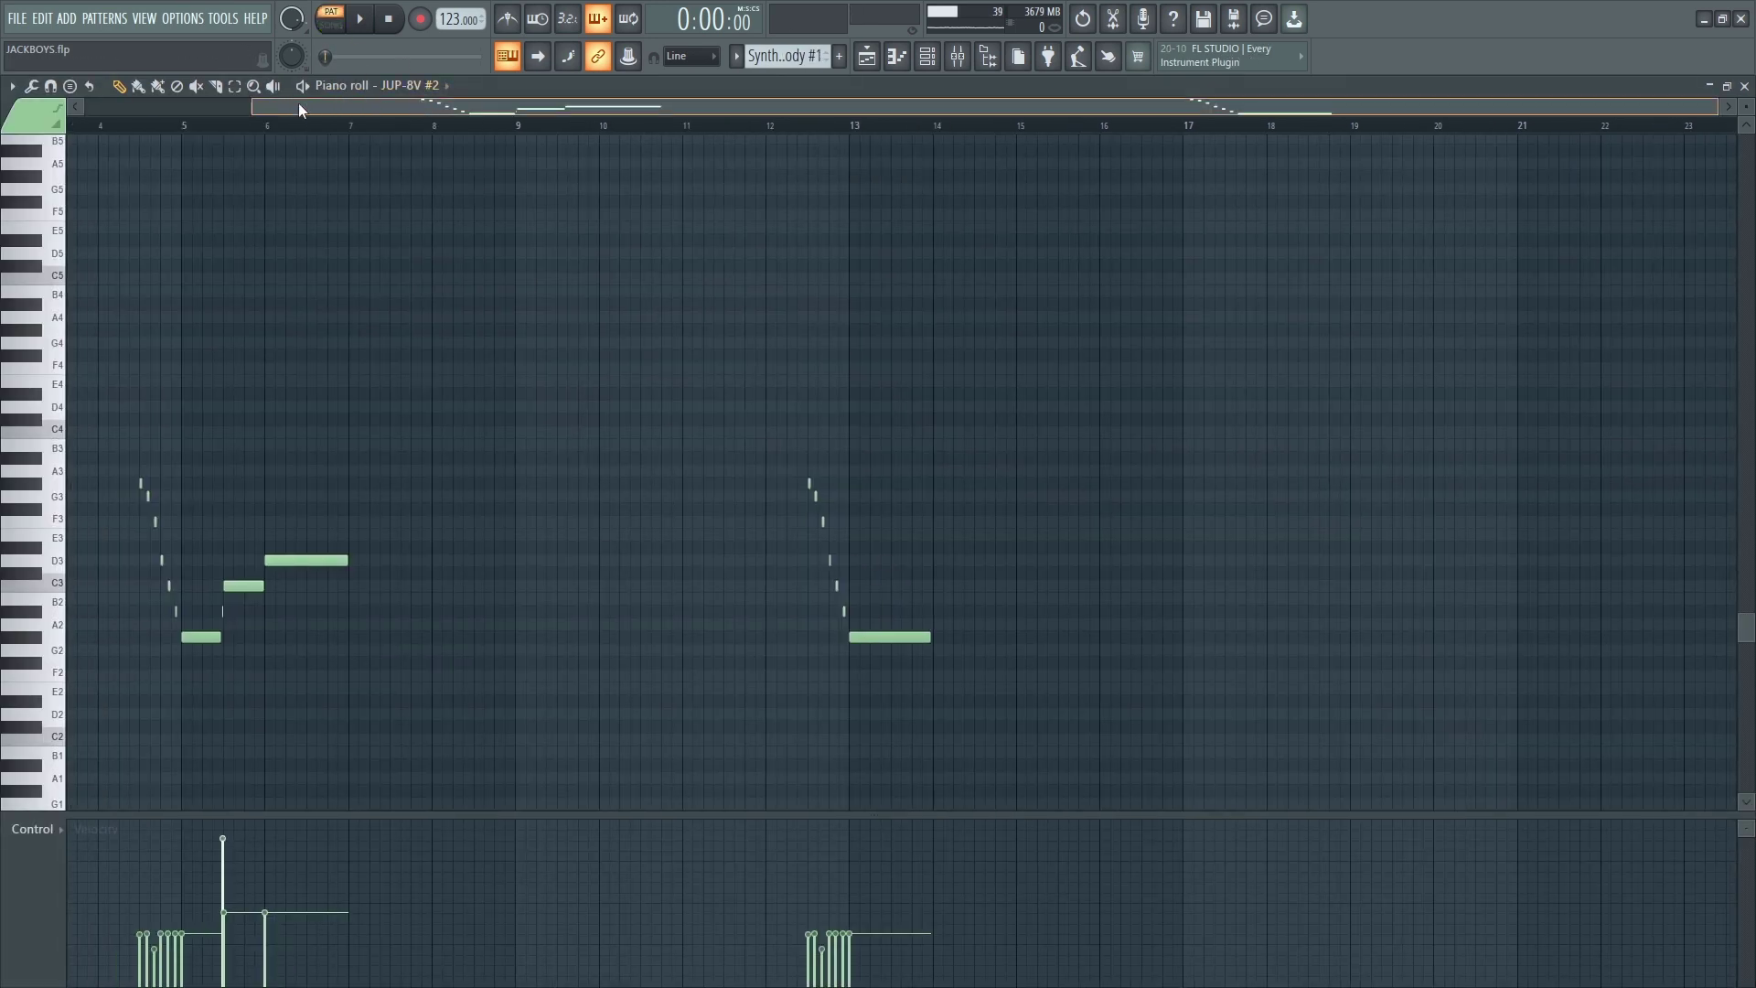
left_click_drag(308, 129, 326, 133)
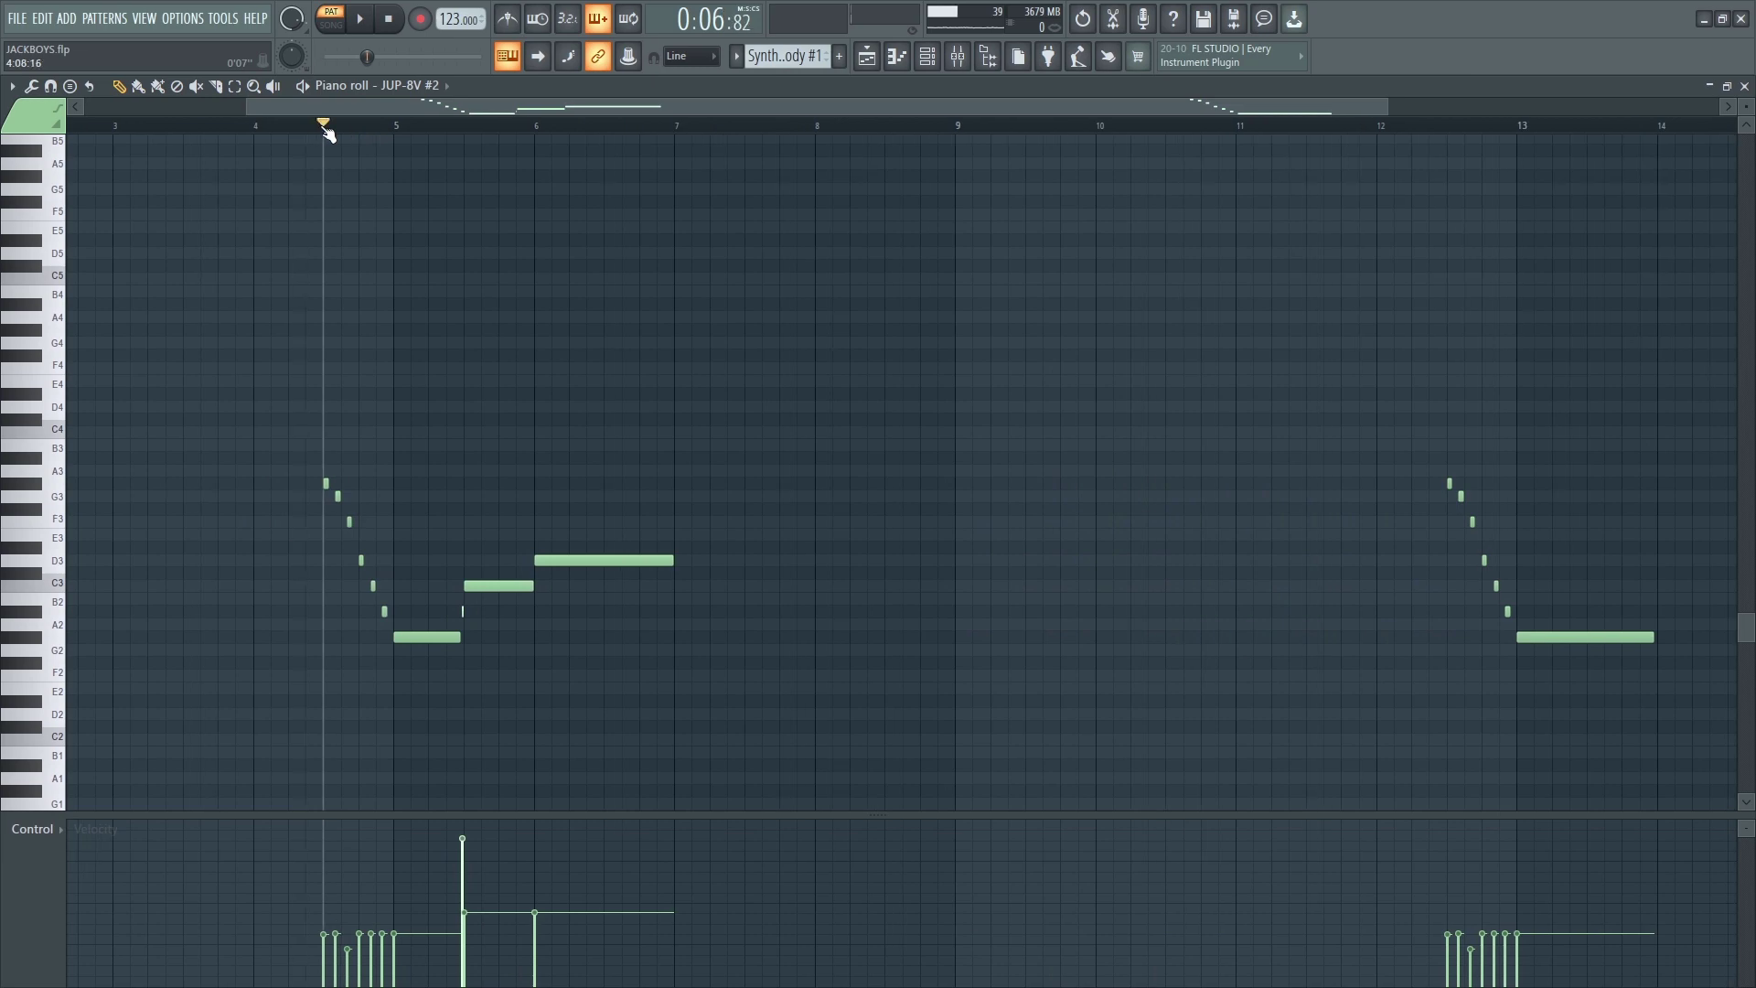
key("space")
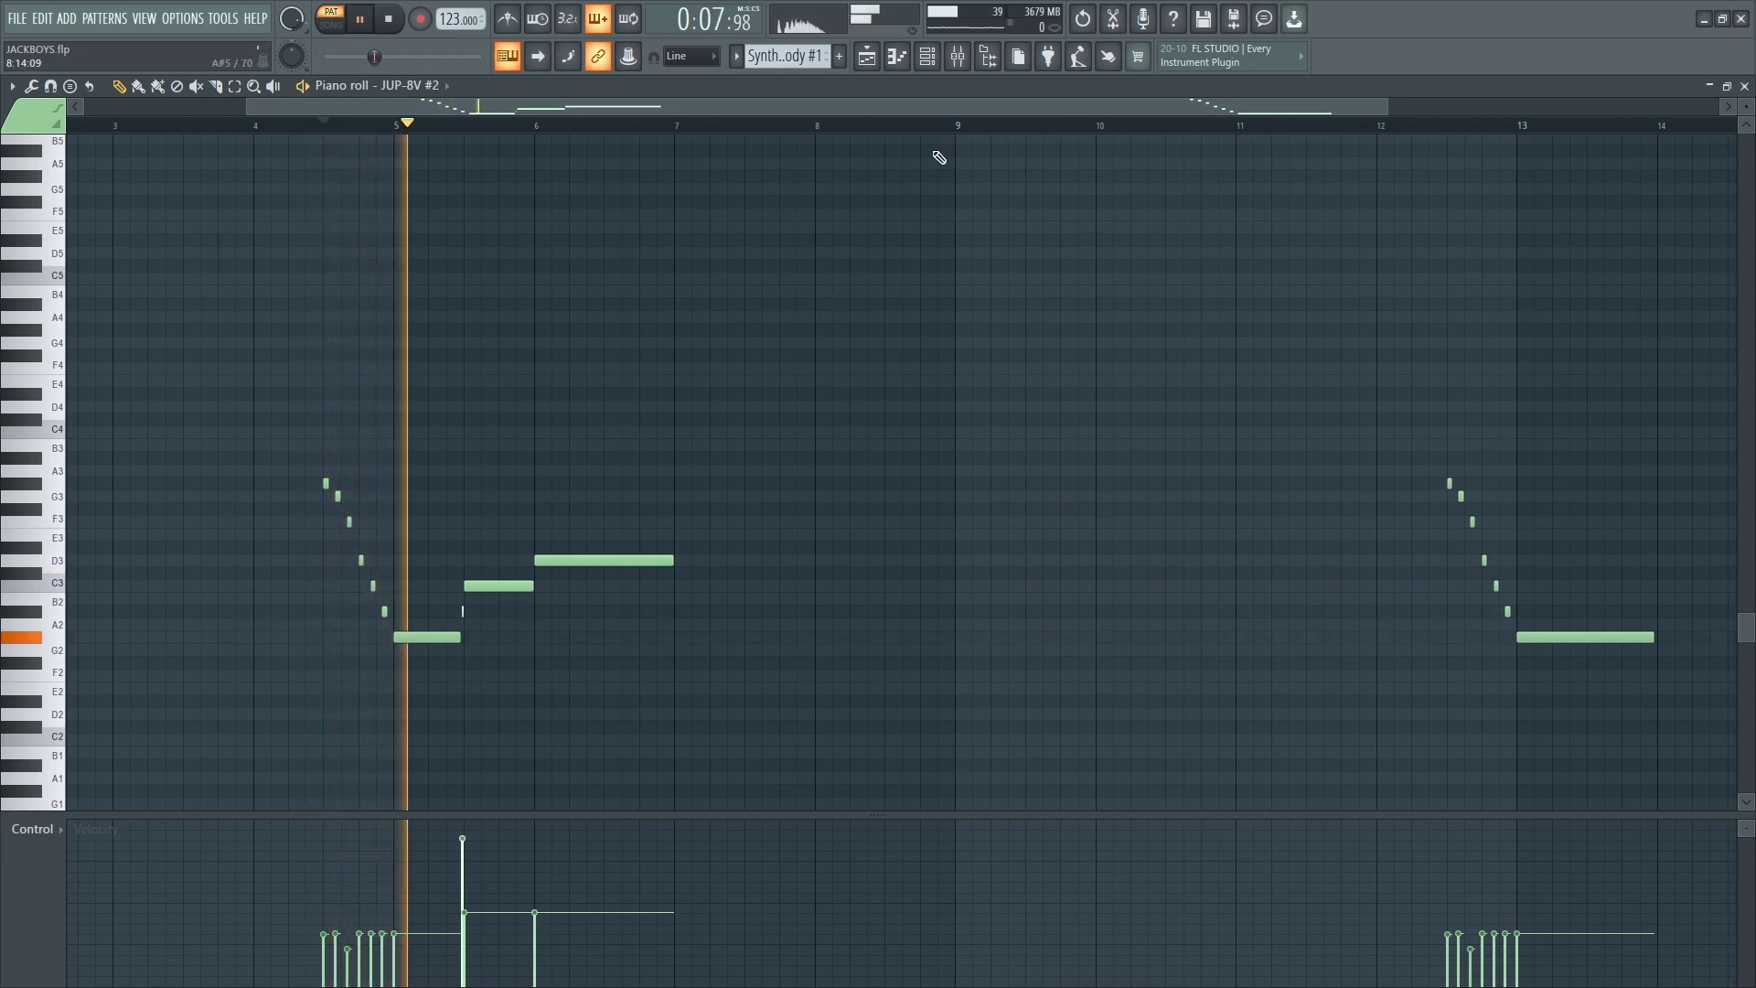
key("space")
Open the Synth Melody #2 pattern in the piano roll and play its opening run from bar 2
left_click(884, 60)
double_click(1125, 655)
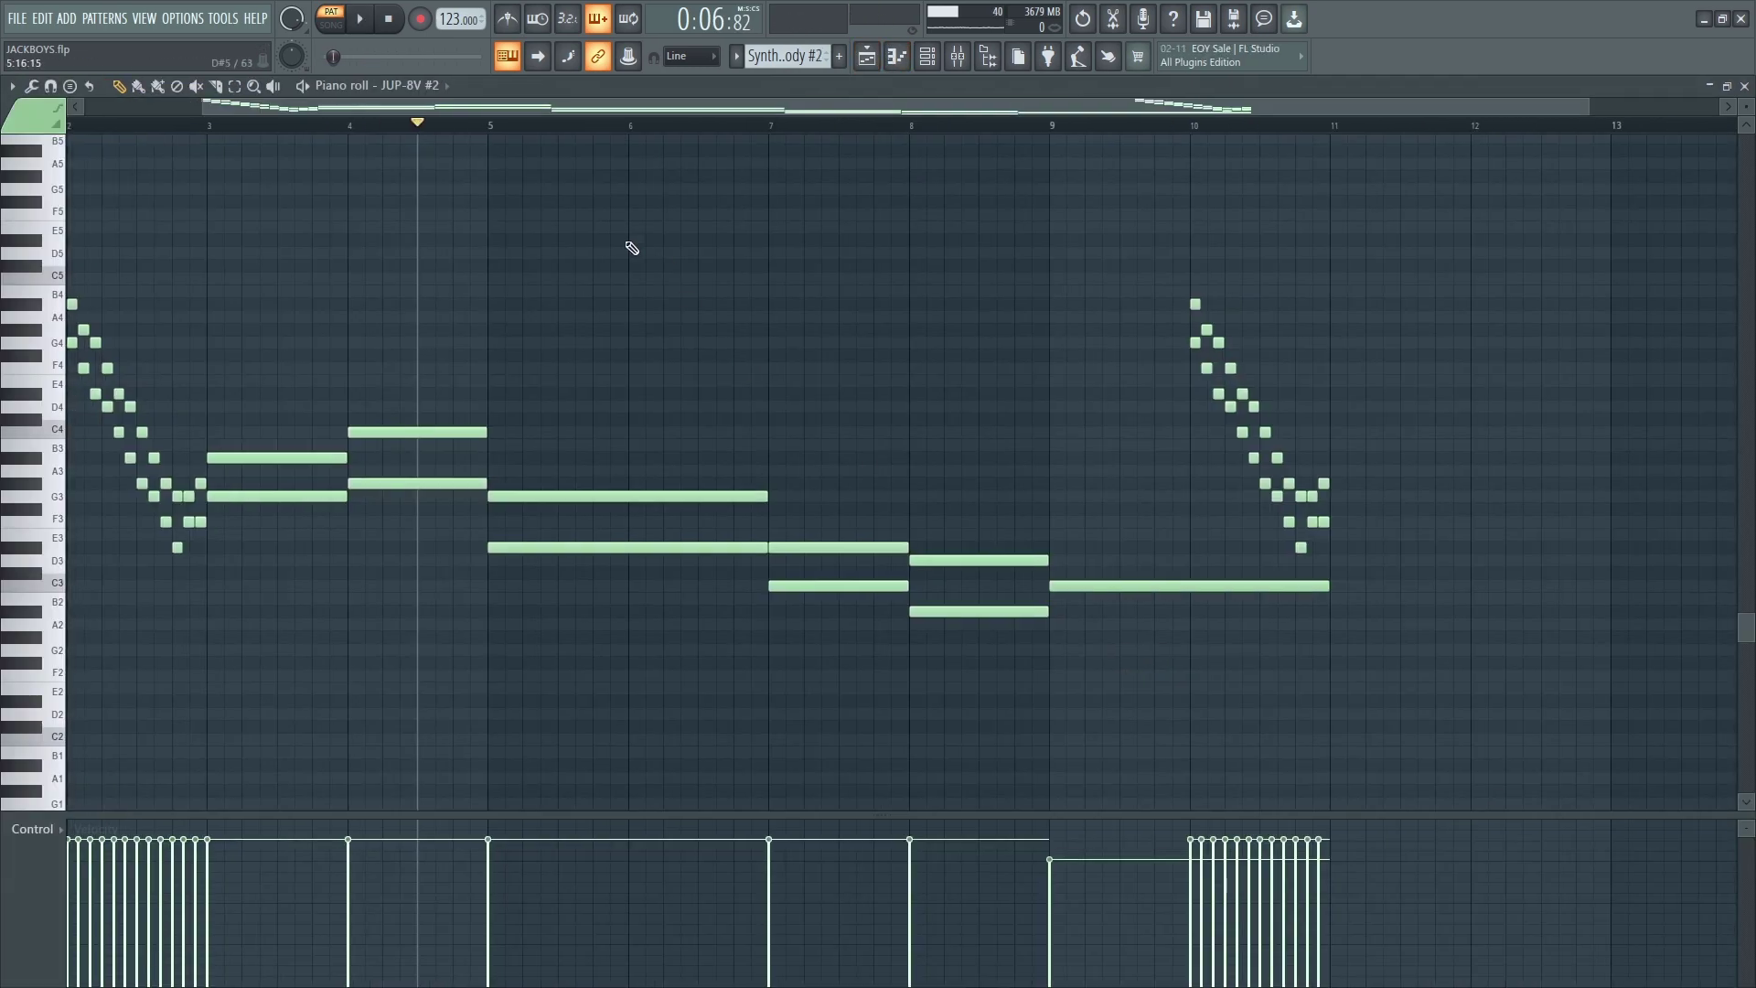
scroll(204, 135, "down", 1)
left_click(188, 128)
key("space")
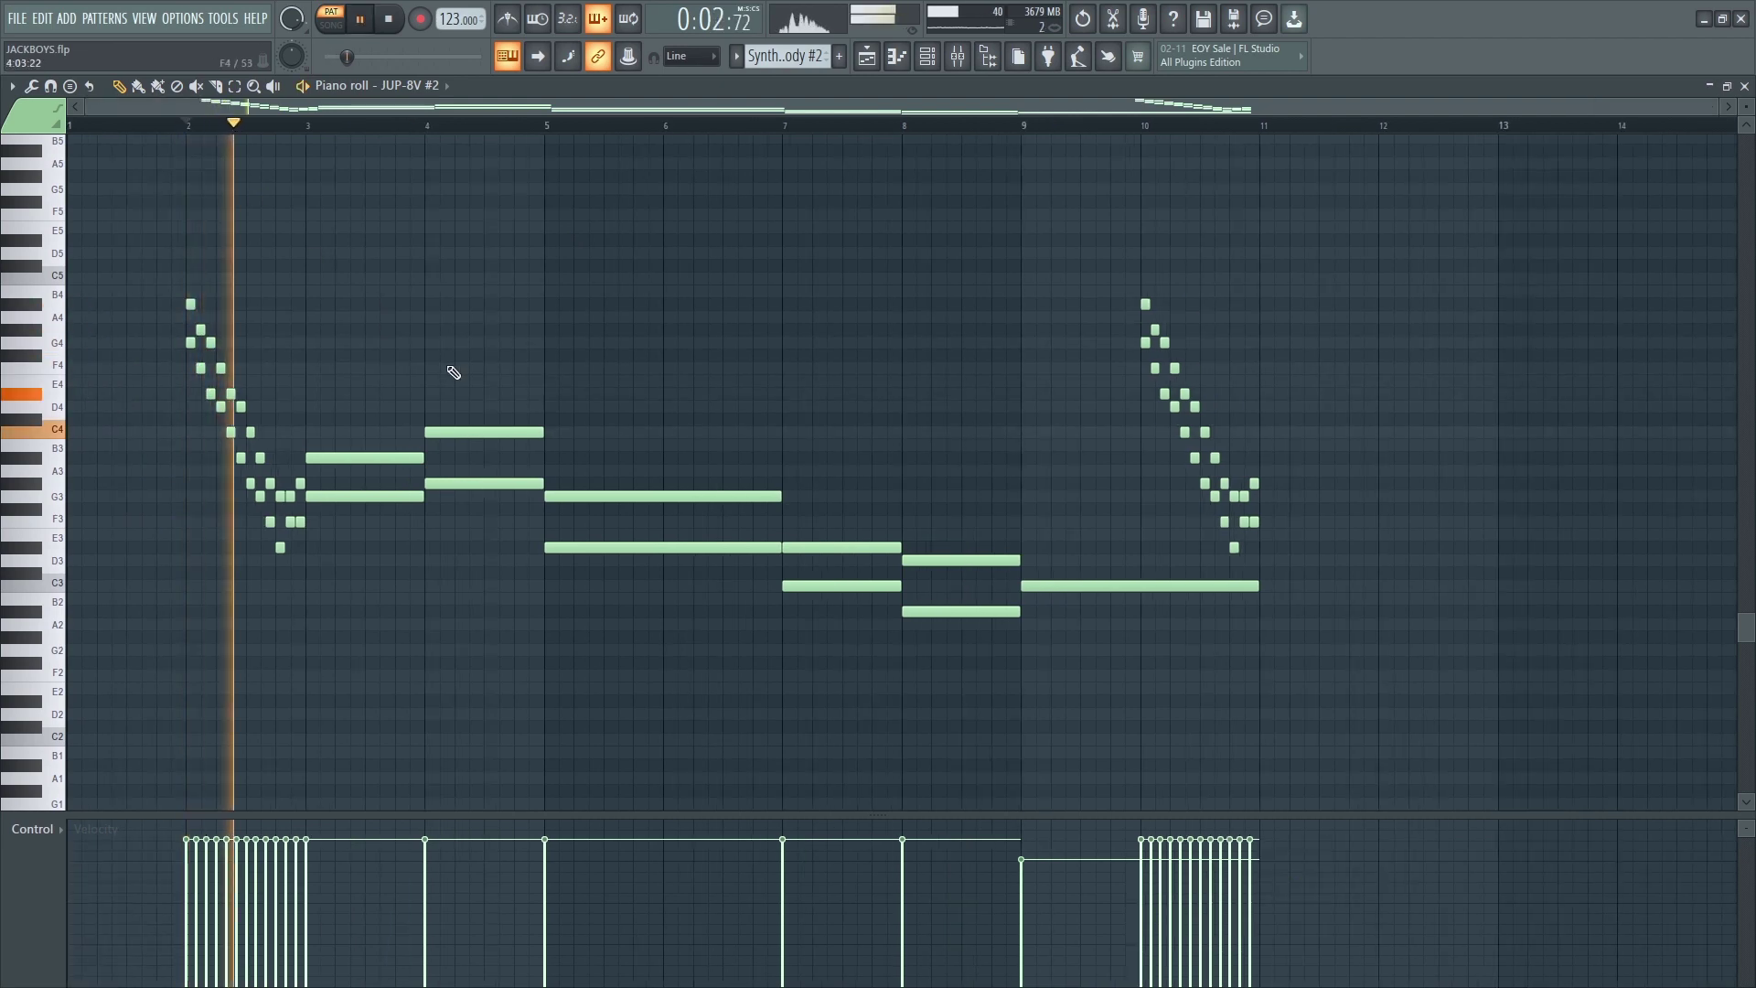
key("space")
Inspect the Wider stereo width setting on the JUP-8V #2 mixer track
left_click(956, 60)
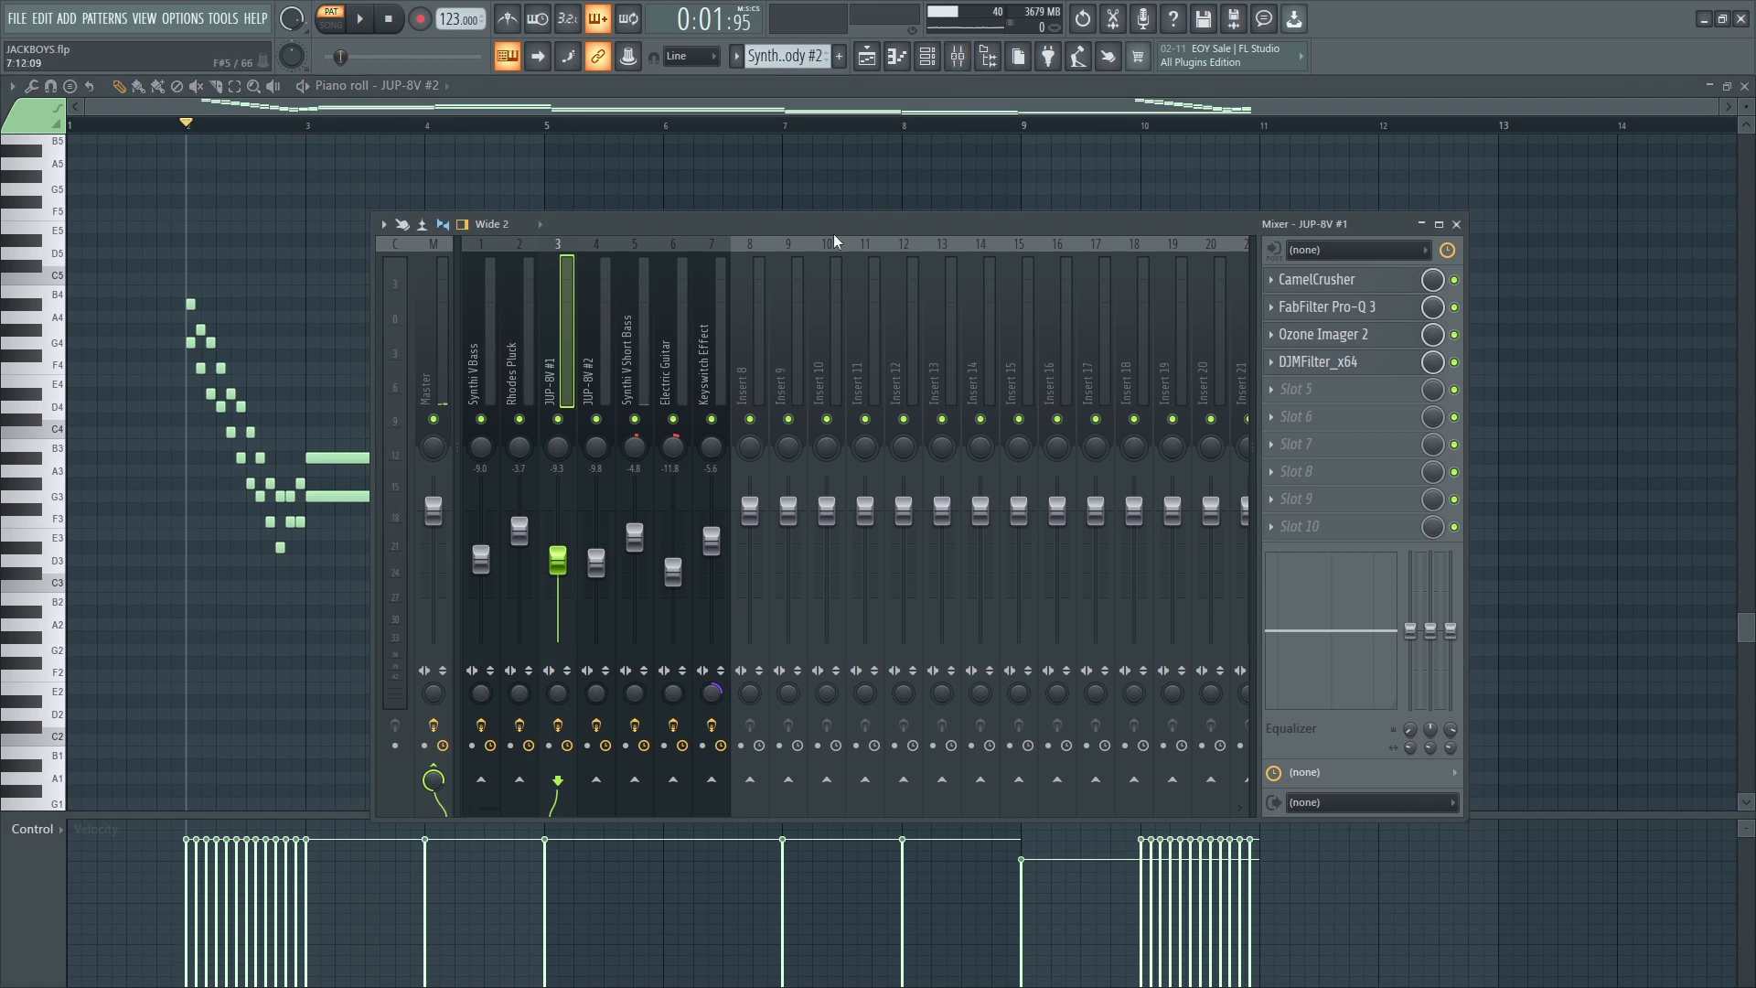
left_click(589, 365)
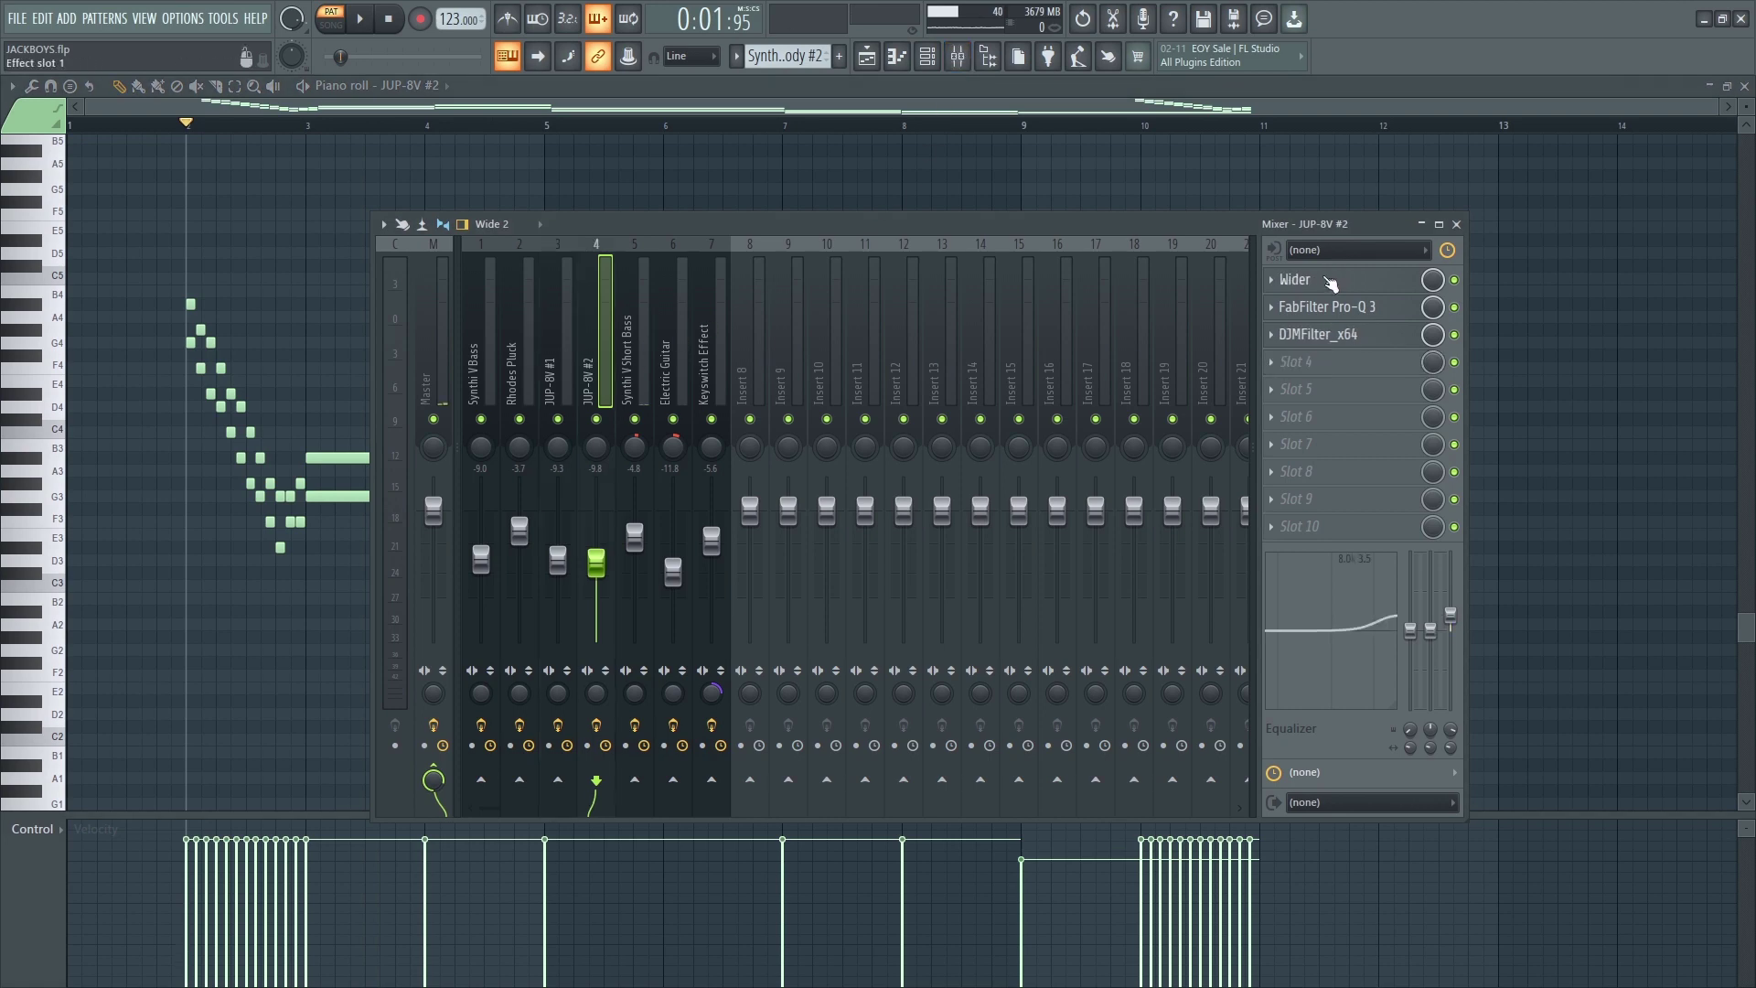
left_click(1331, 281)
left_click_drag(376, 254, 348, 324)
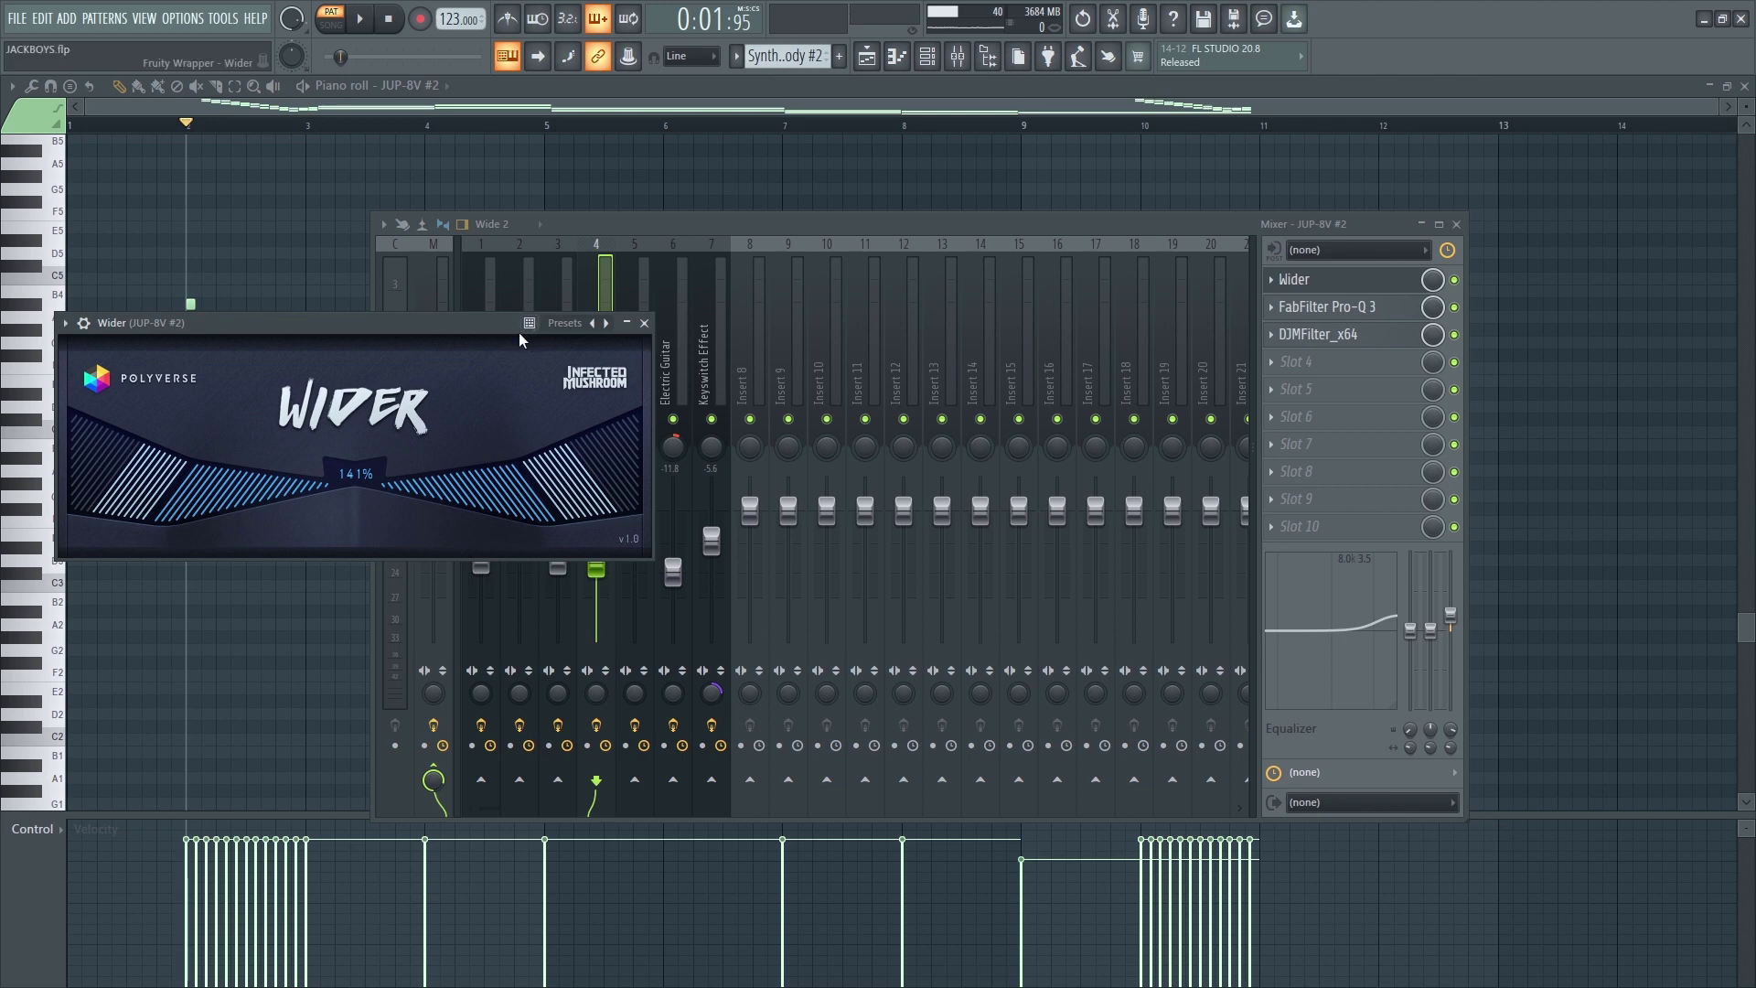
left_click(644, 324)
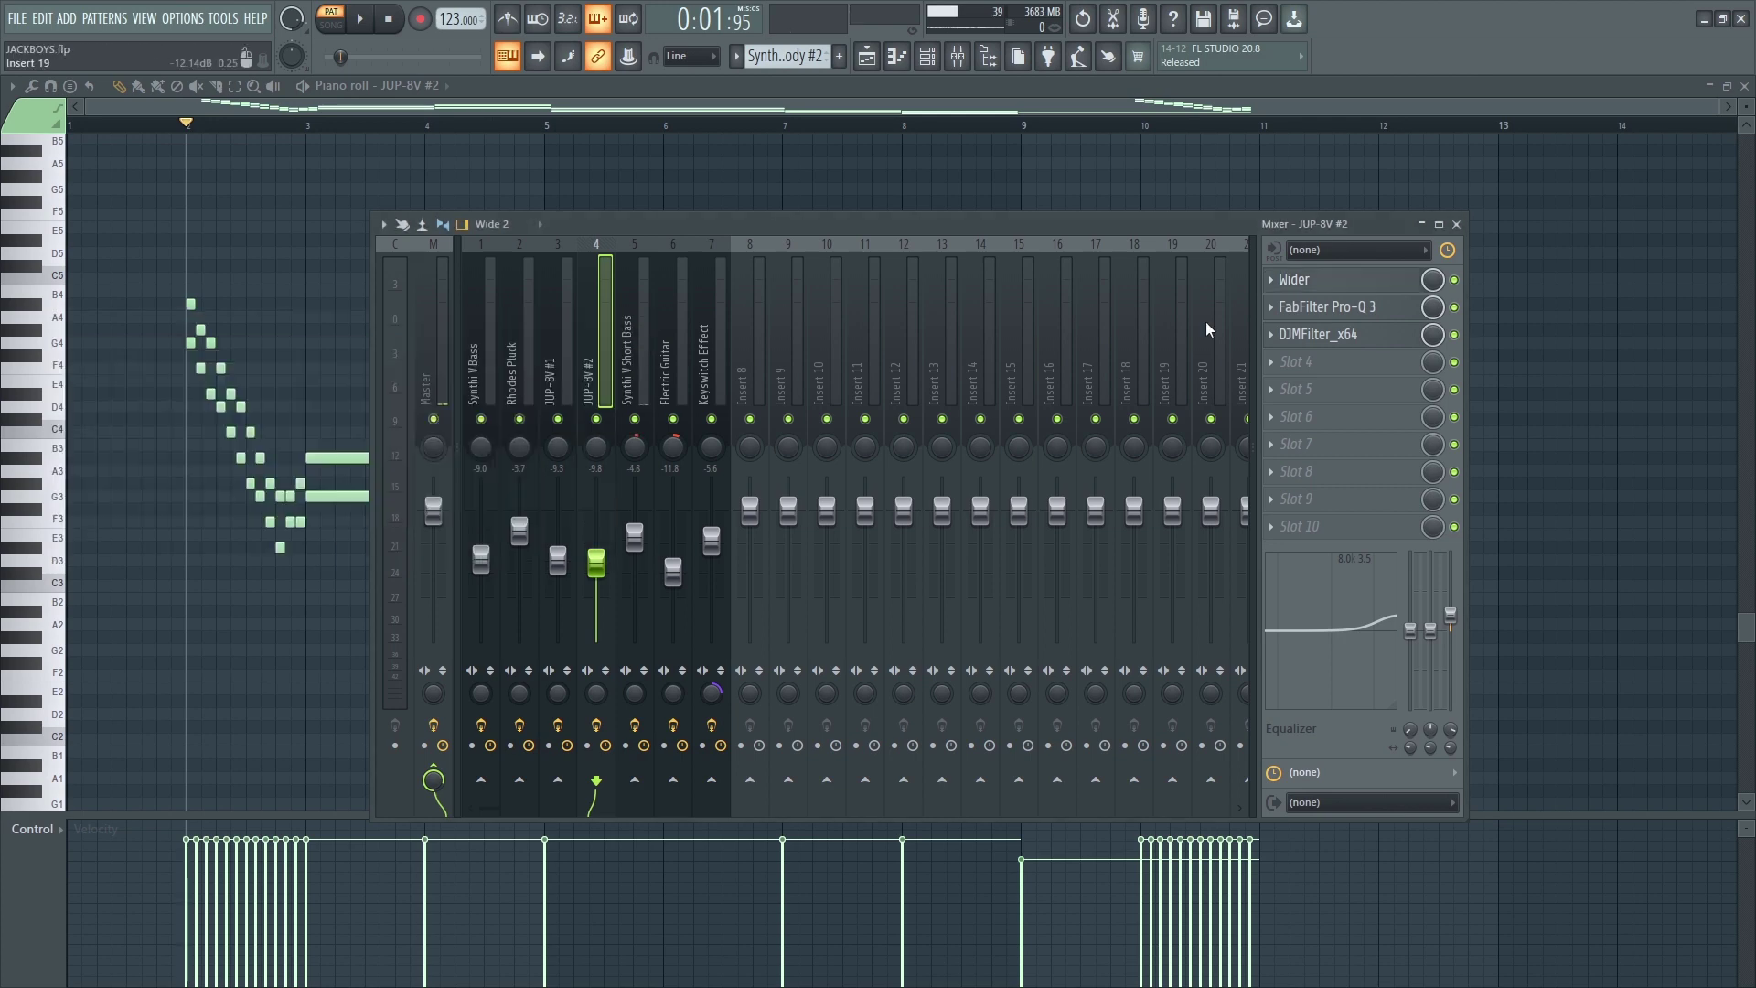
Inspect the FabFilter Pro-Q 3 curve and the DJMFilter_x64 settings on the JUP-8V #2 mixer track
left_click(1389, 311)
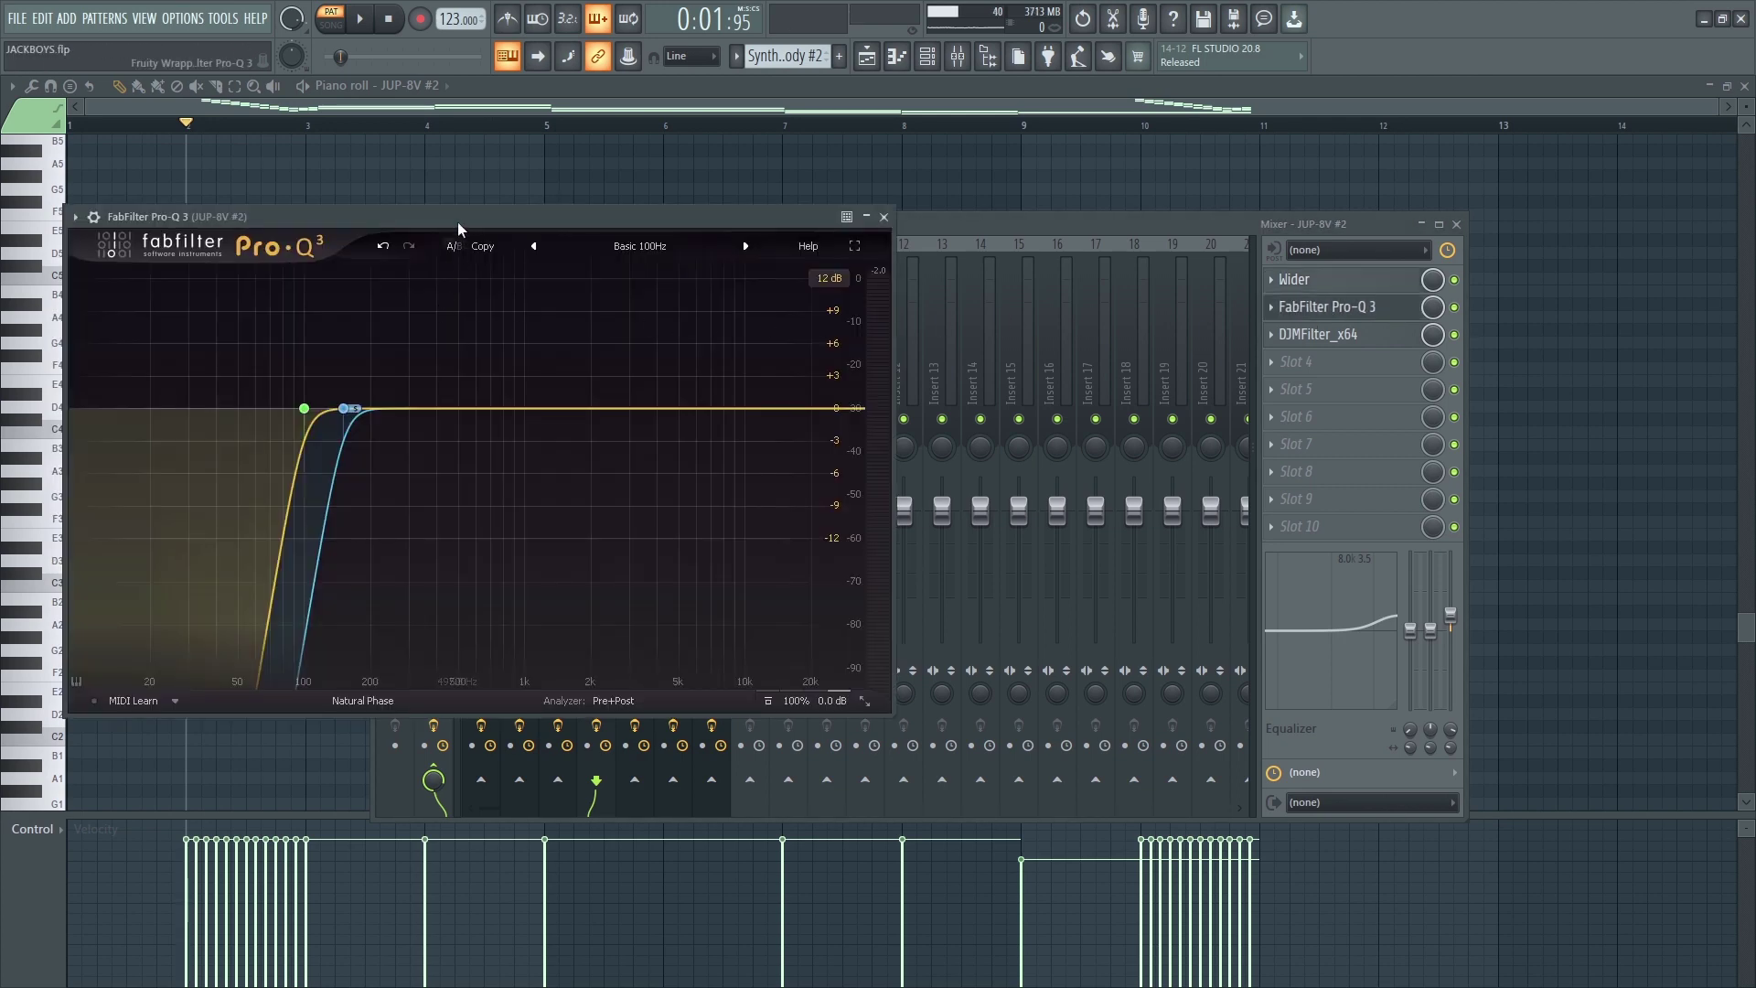
left_click_drag(458, 222, 489, 222)
left_click(897, 215)
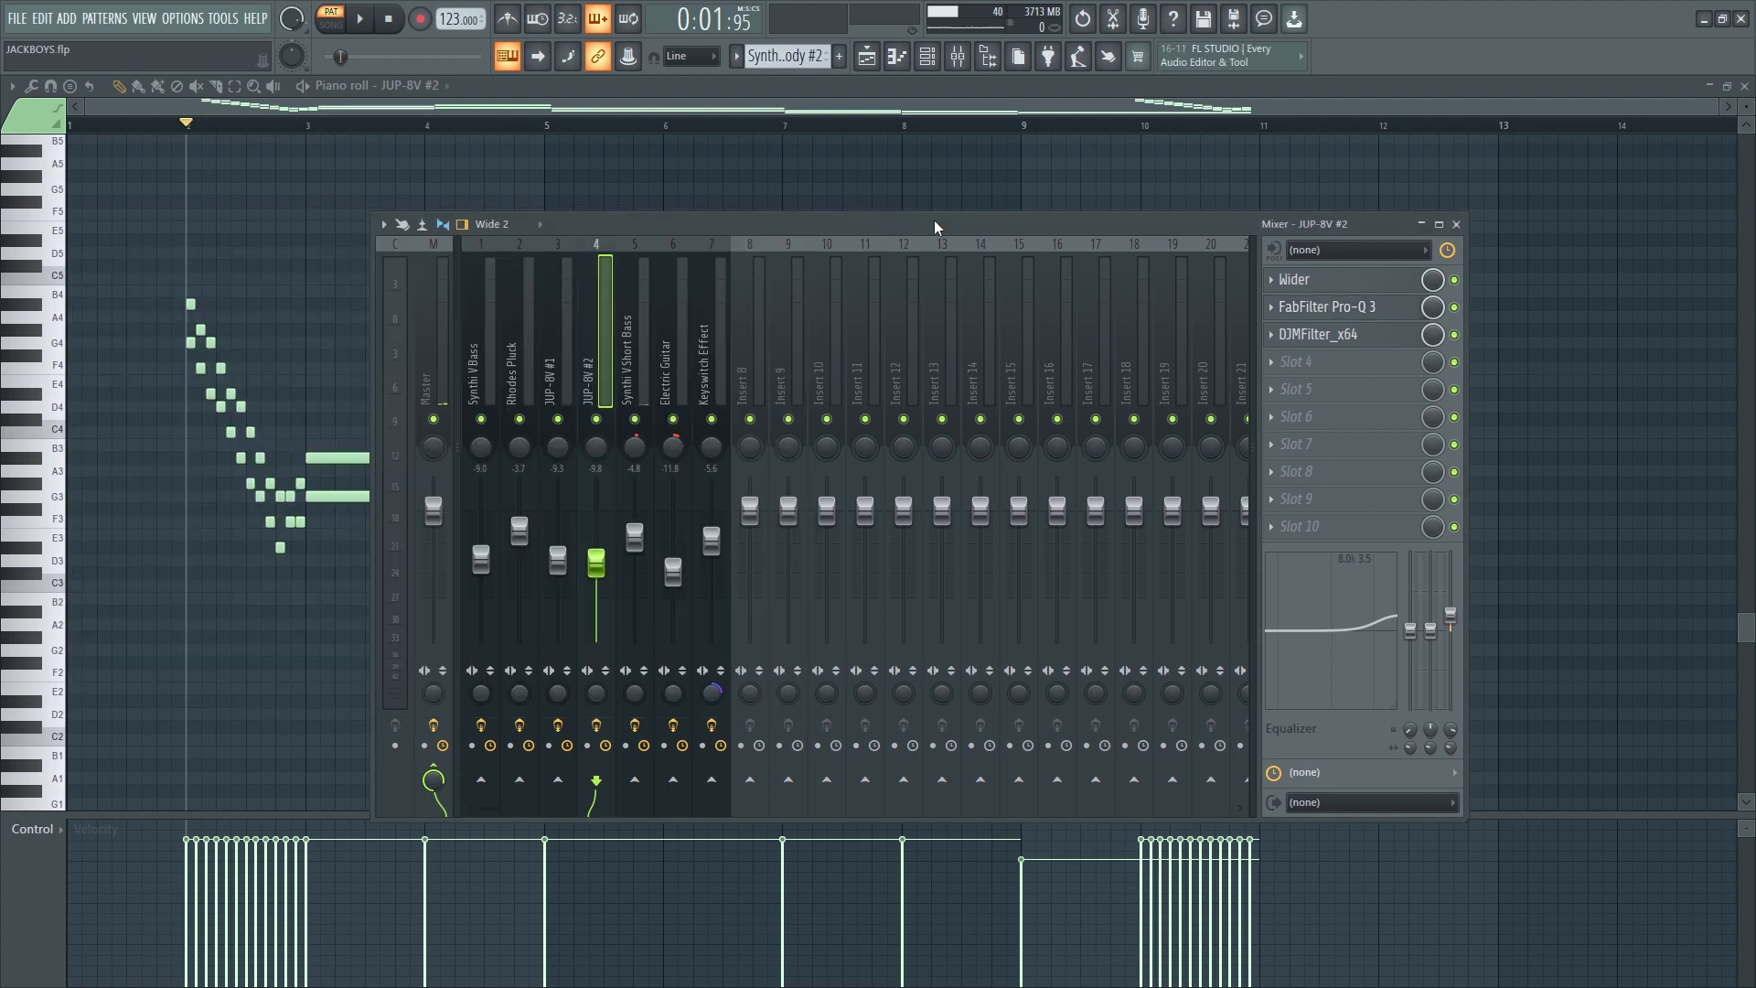
left_click(1339, 331)
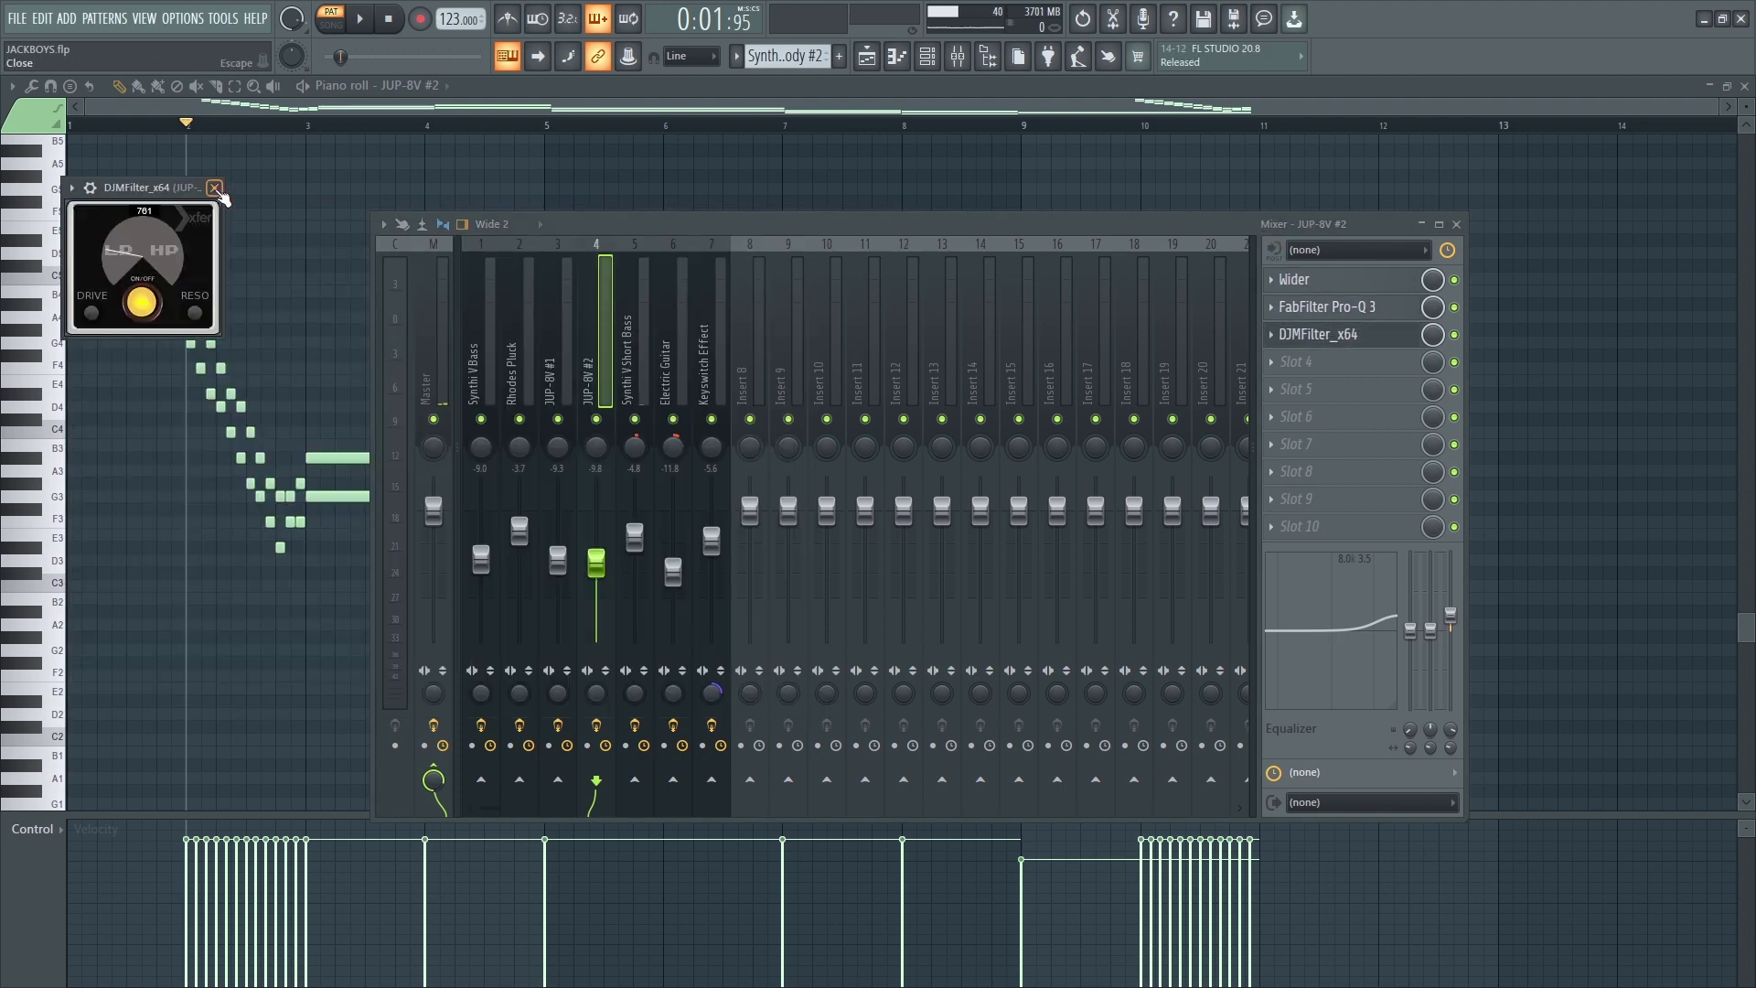
left_click(216, 189)
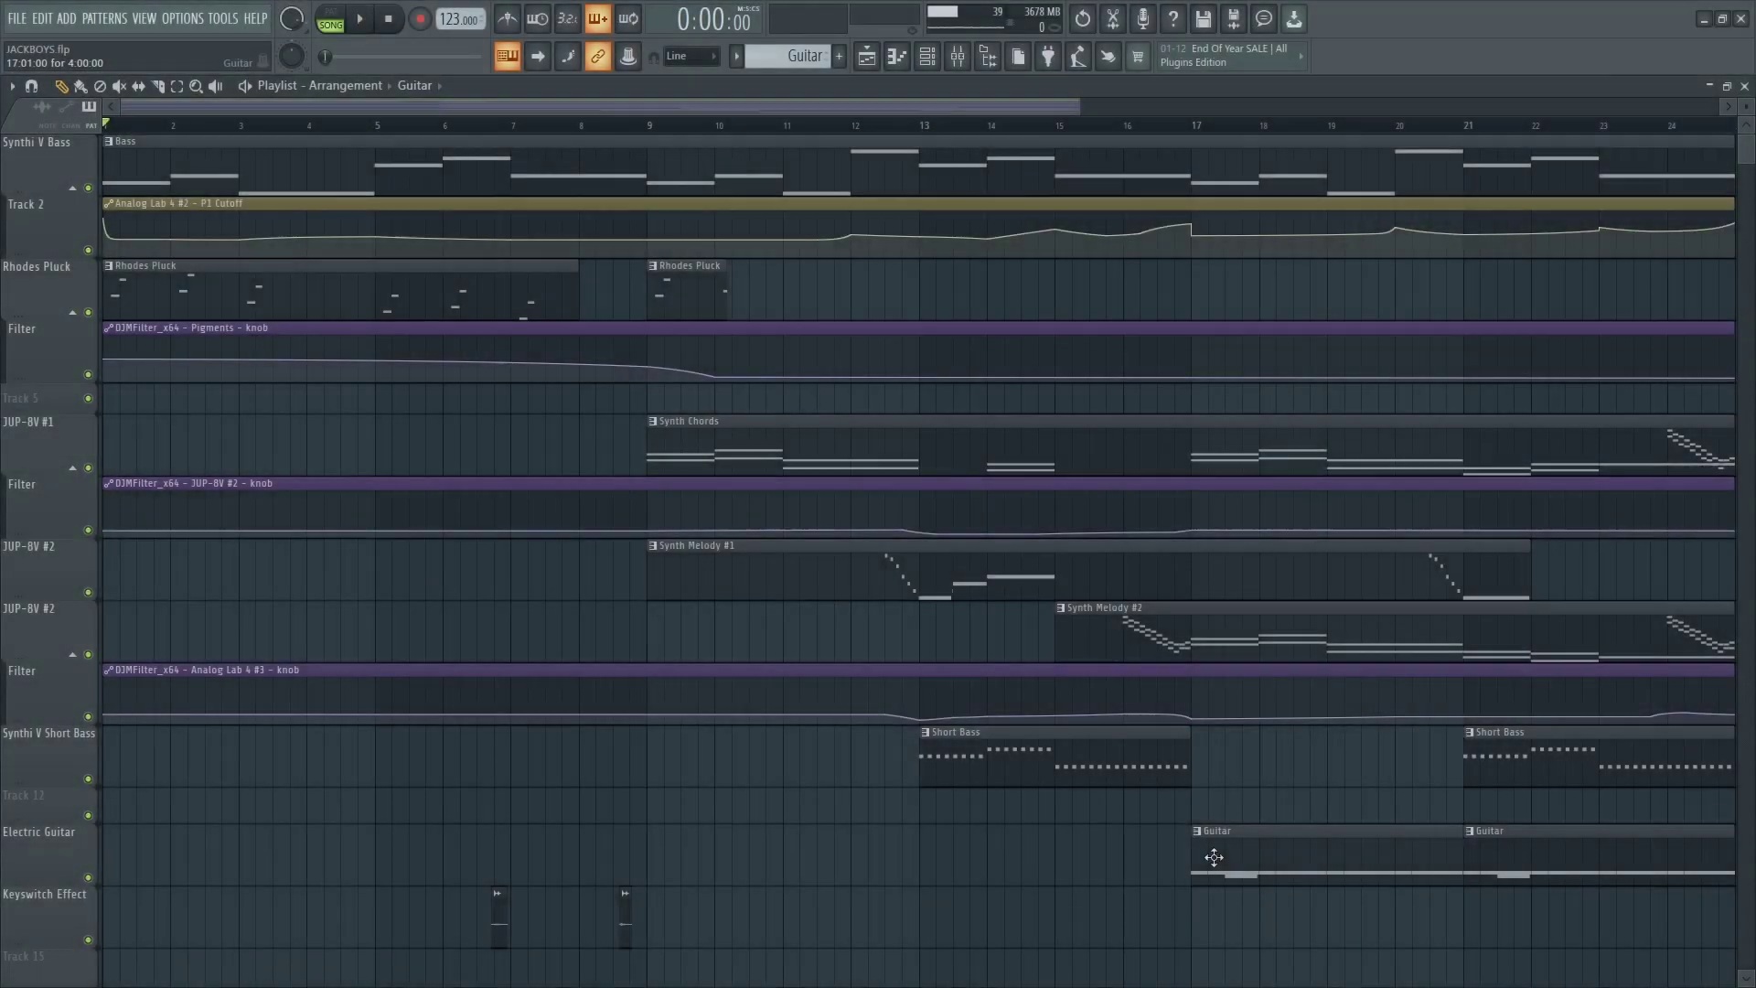
Play the Guitar pattern in the piano roll while inspecting the Electric Guitar channel's Kontakt instrument
double_click(1214, 857)
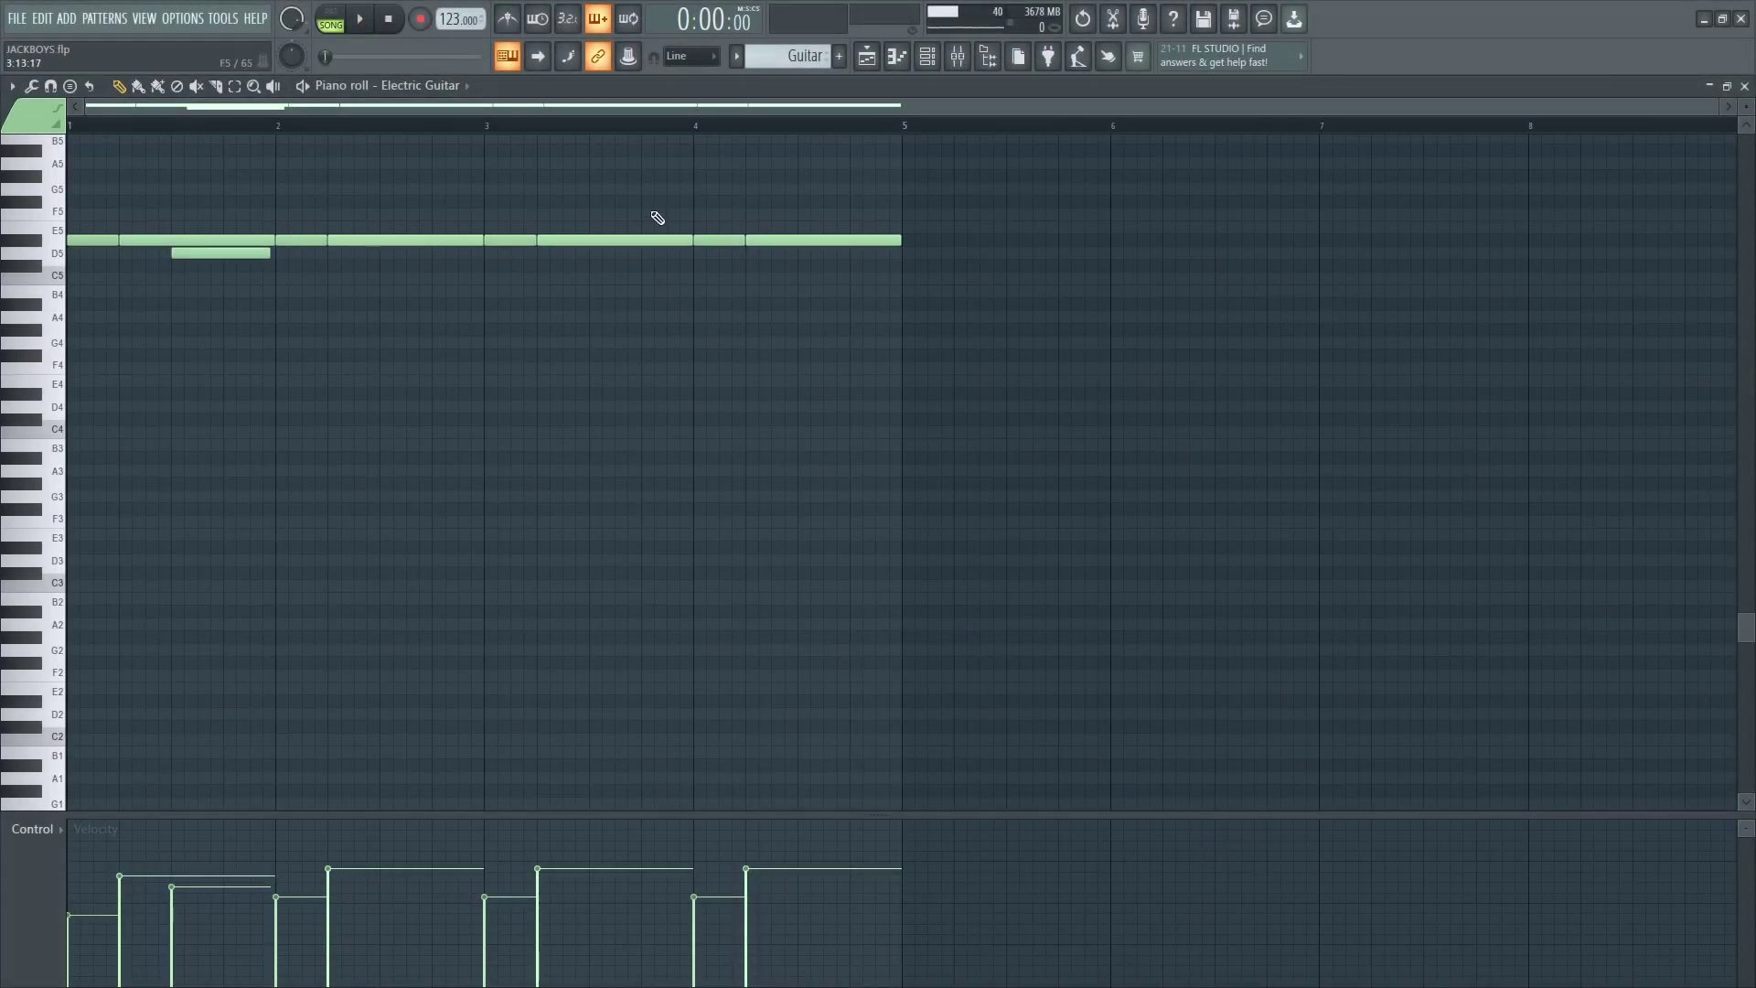
scroll(588, 157, "up", 2)
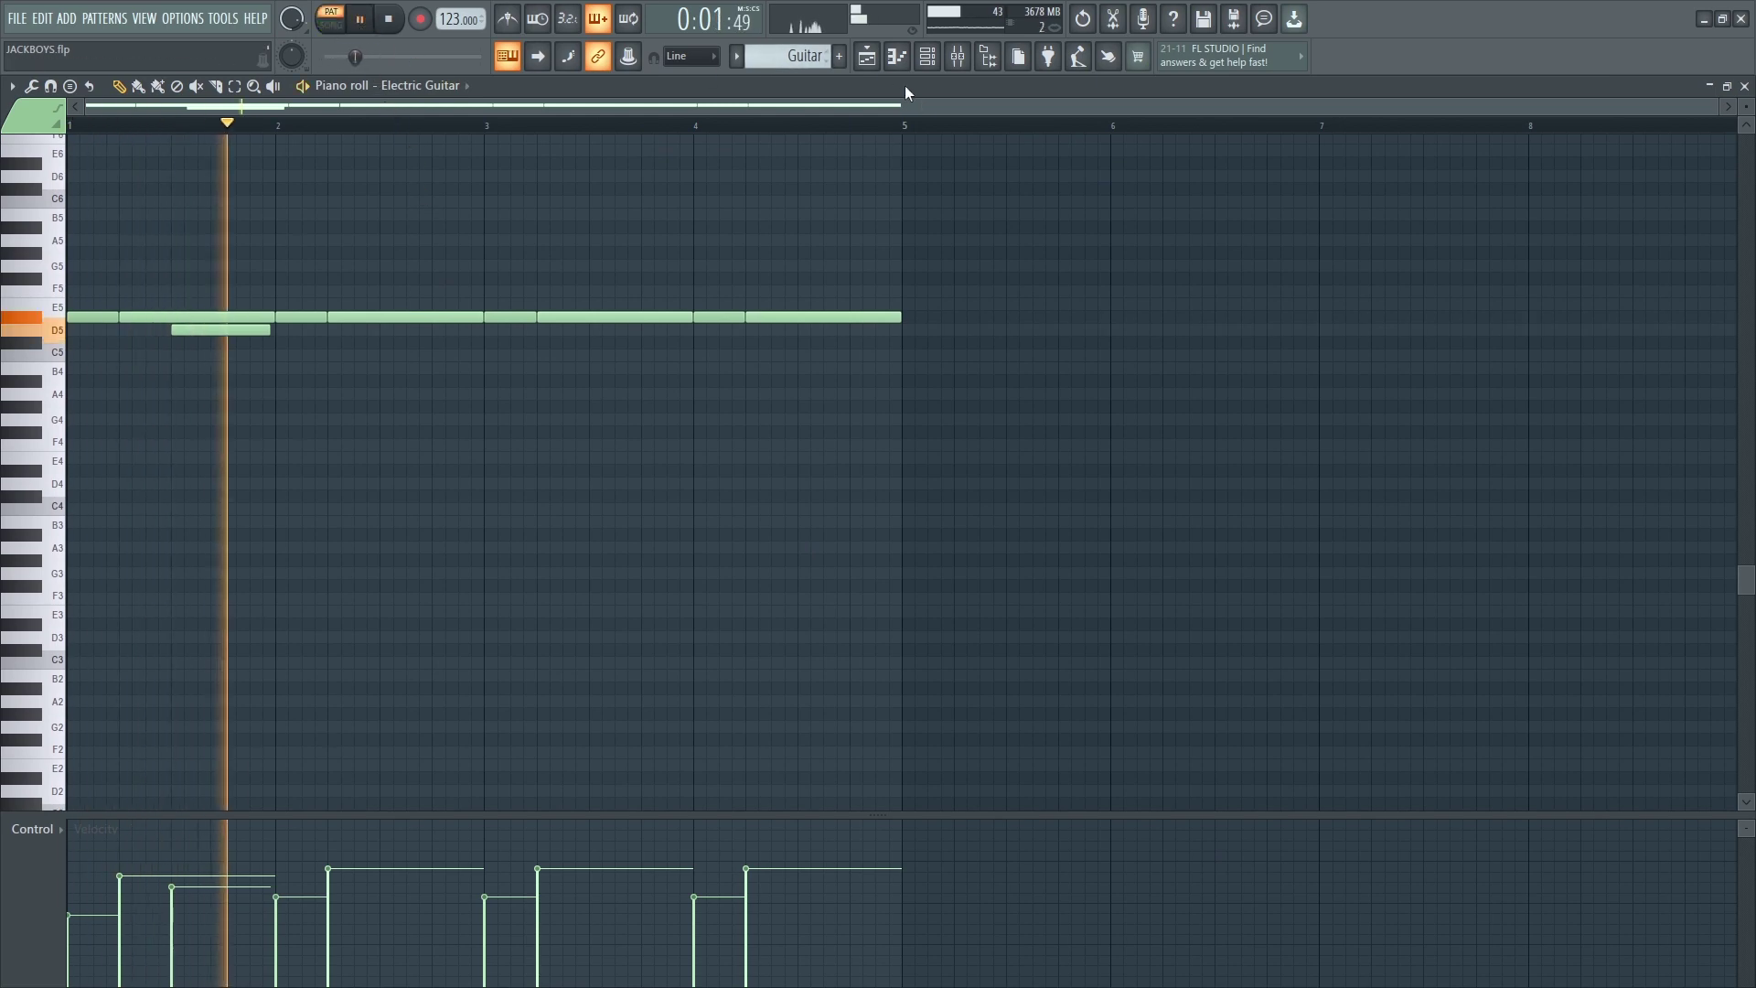
left_click(928, 56)
left_click(738, 403)
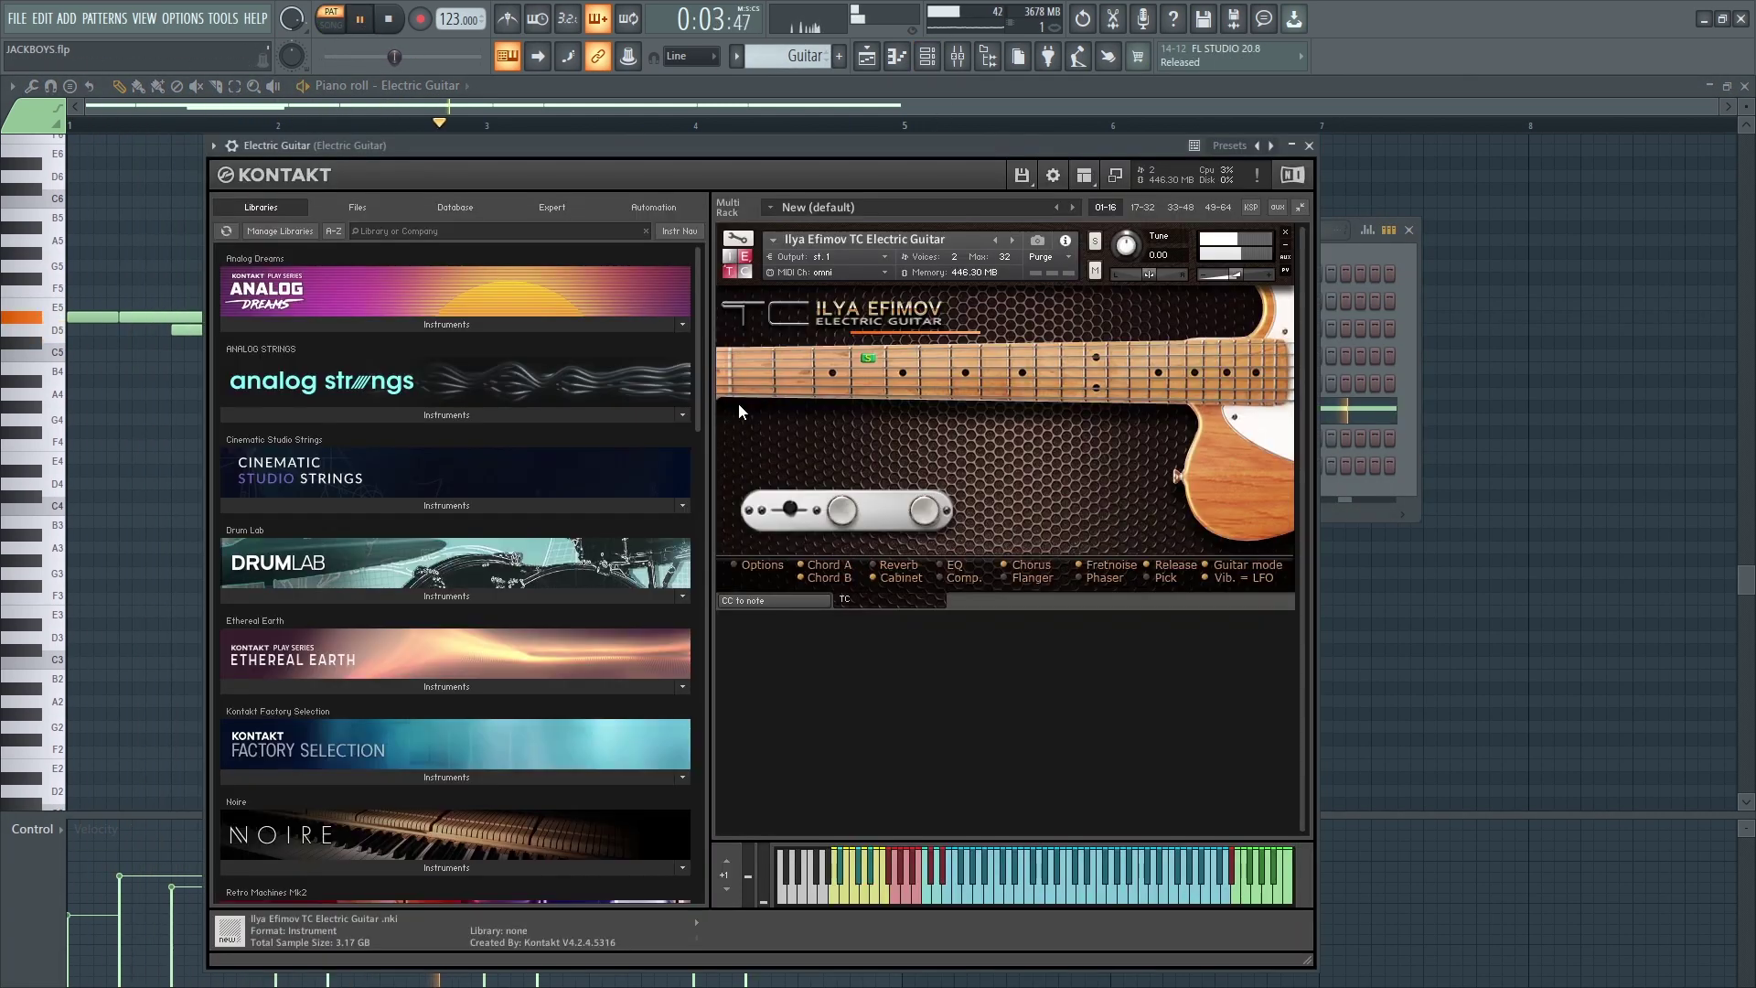
left_click(1311, 146)
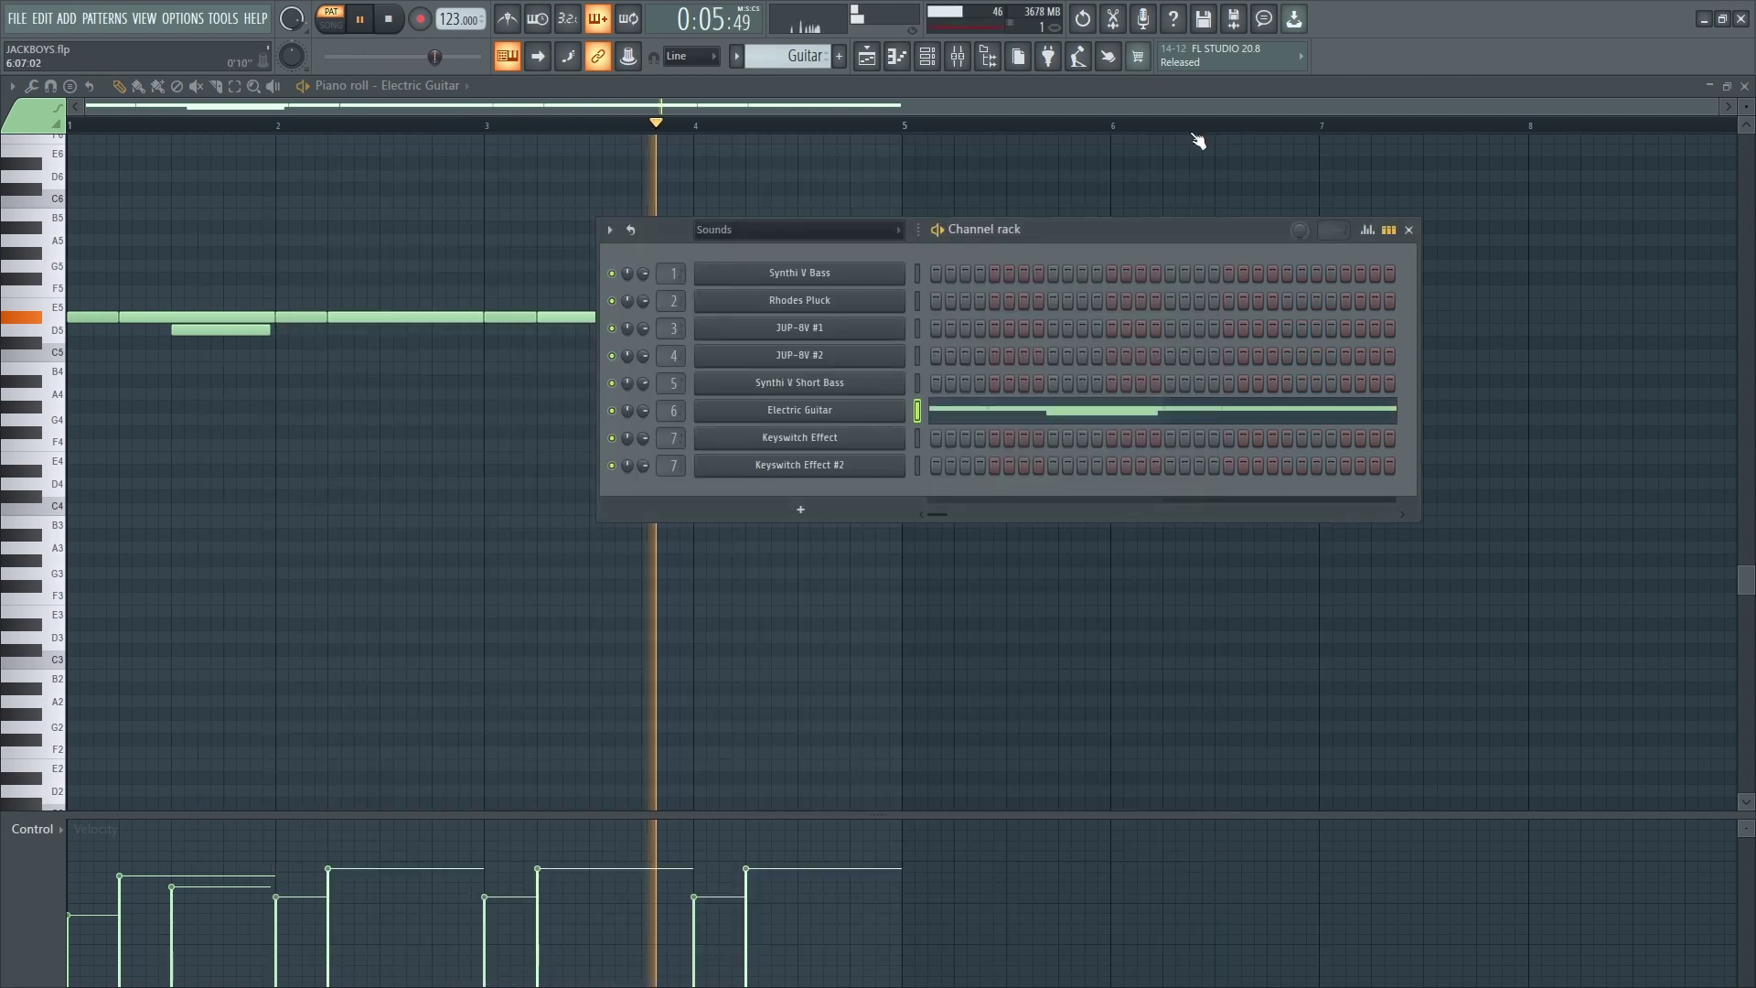
left_click(392, 20)
Examine the Fruity Chorus and RC-20 Retro Color settings on the Electric Guitar mixer track
left_click(971, 57)
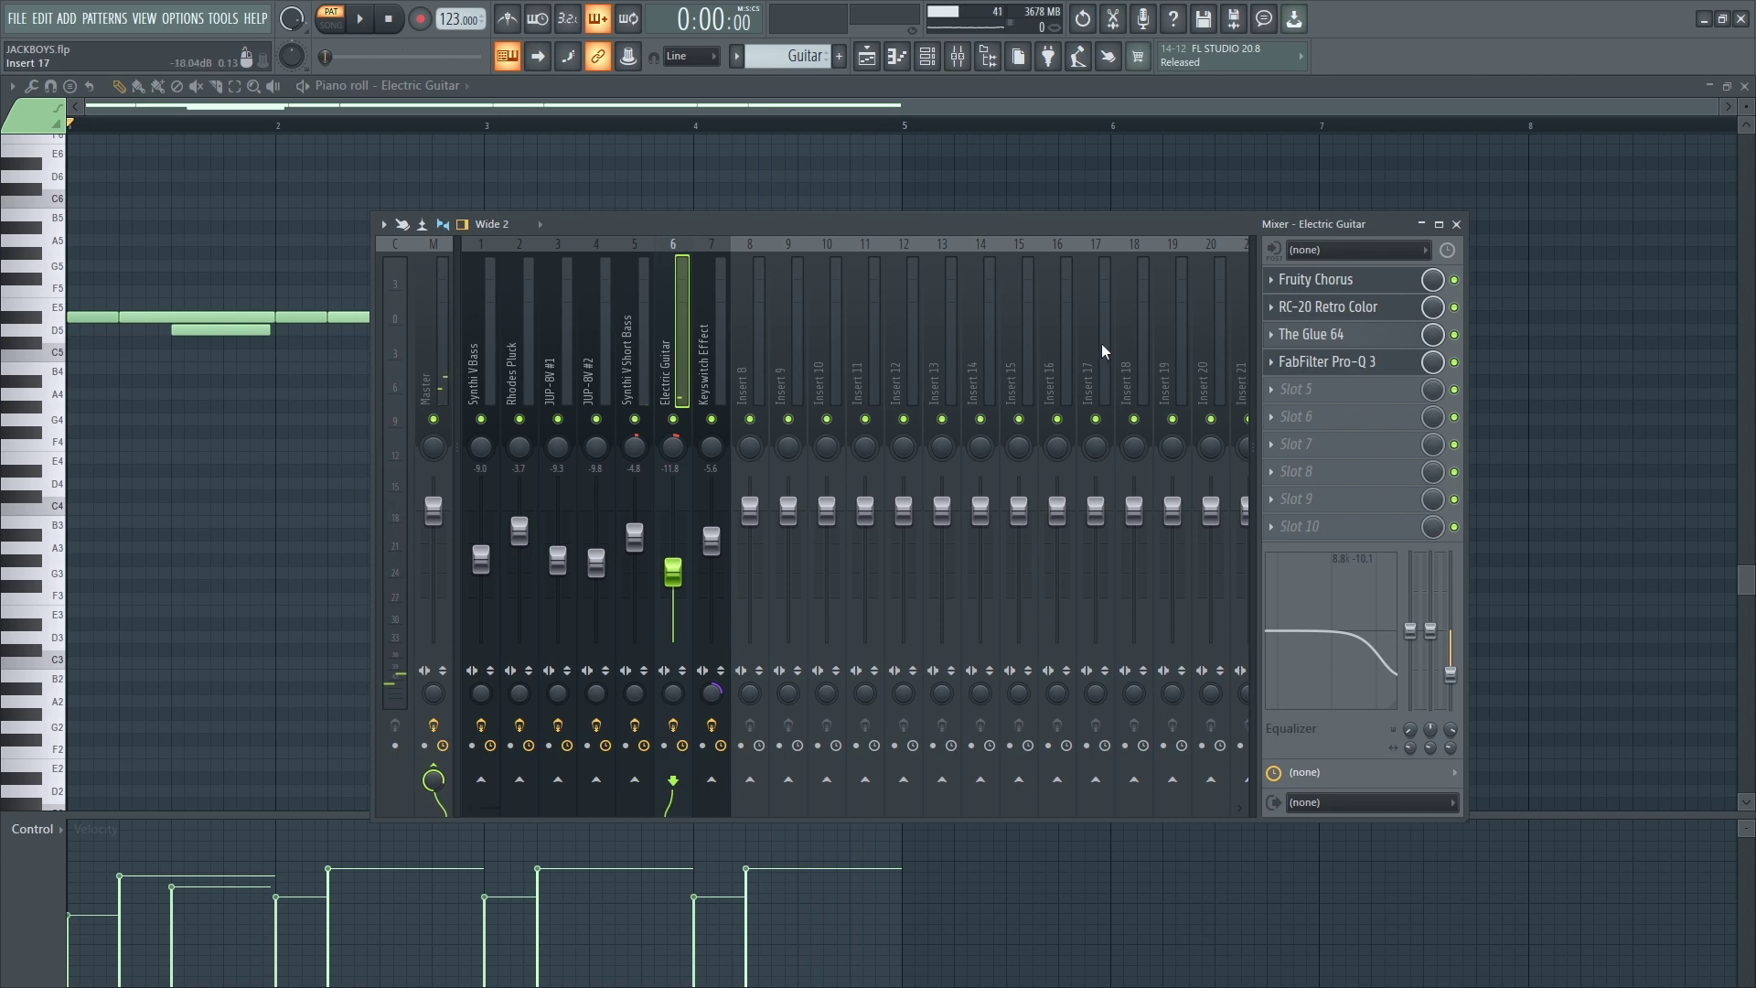
left_click(1368, 283)
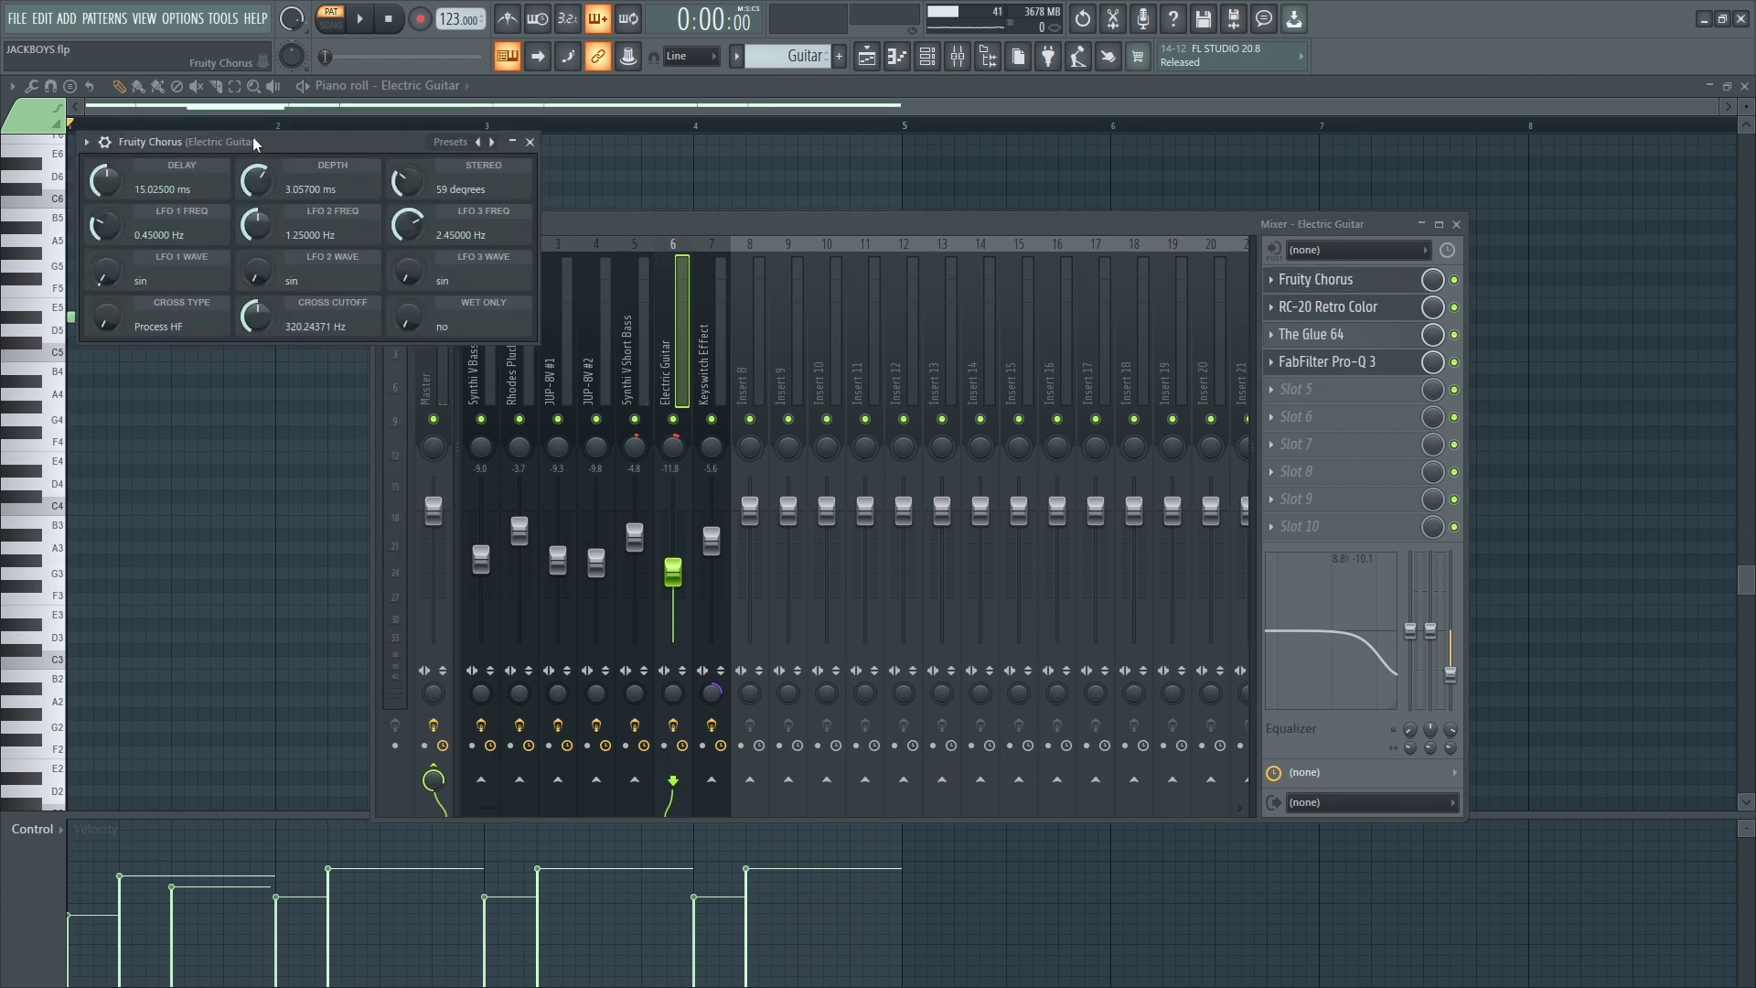
left_click(1326, 307)
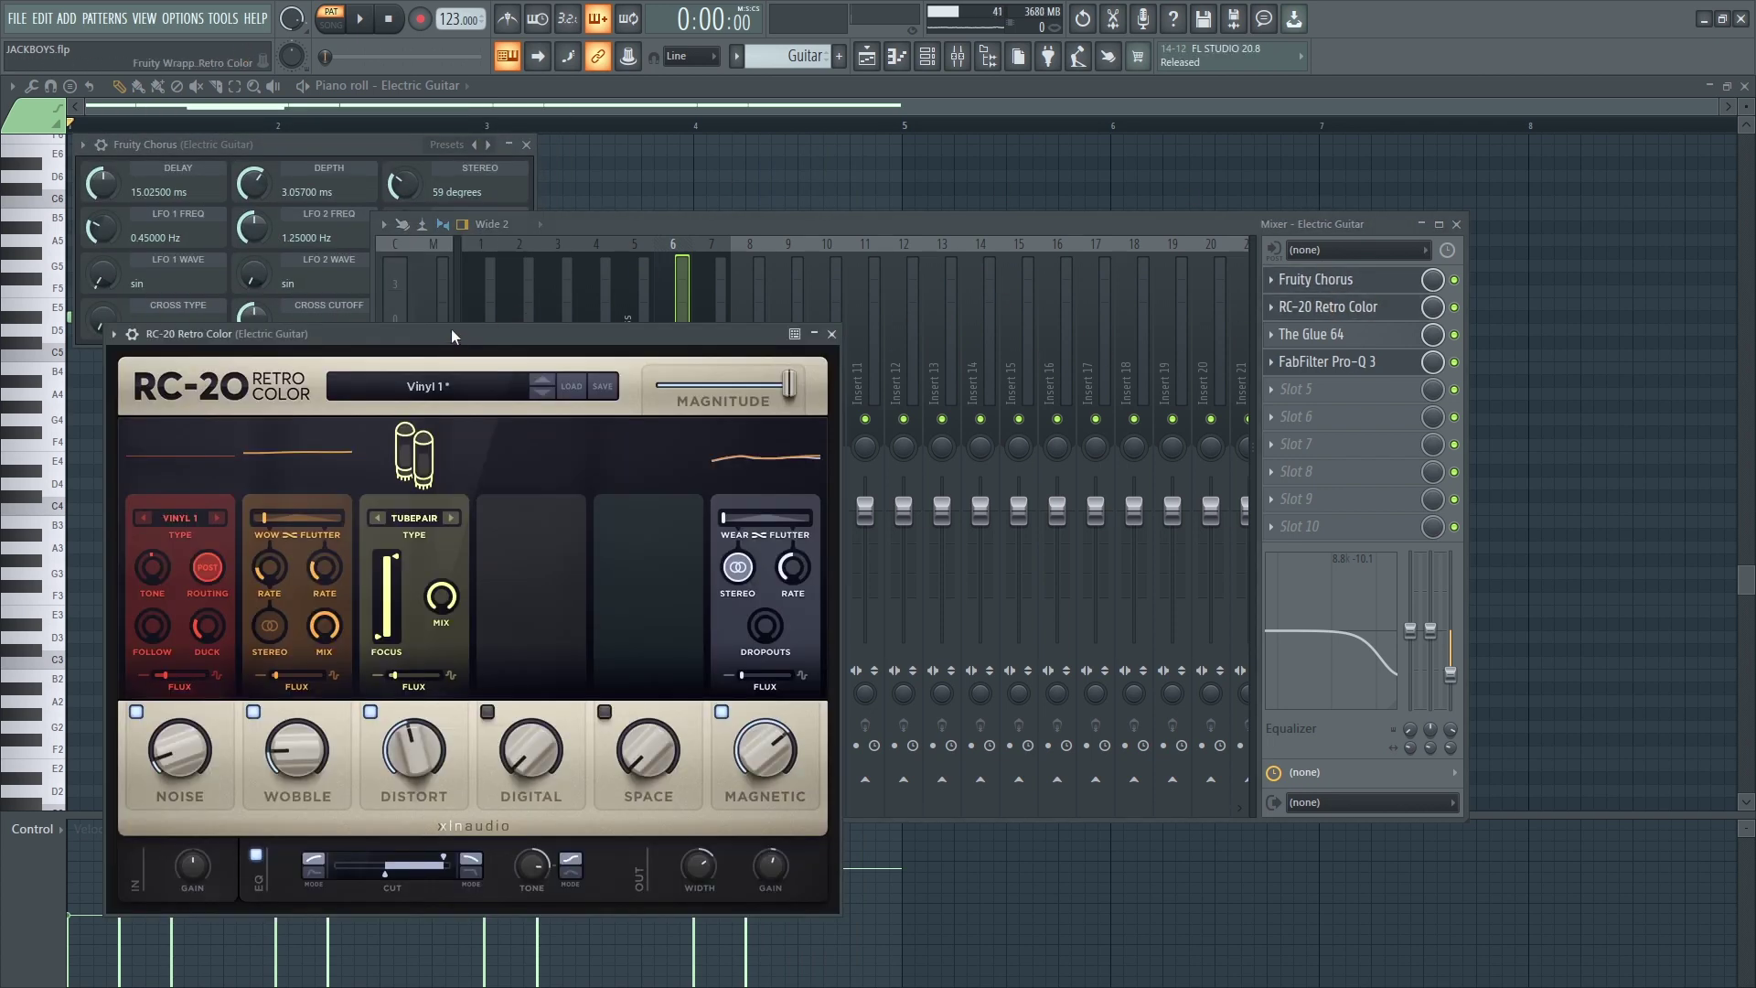
left_click_drag(452, 330, 410, 353)
left_click(376, 146)
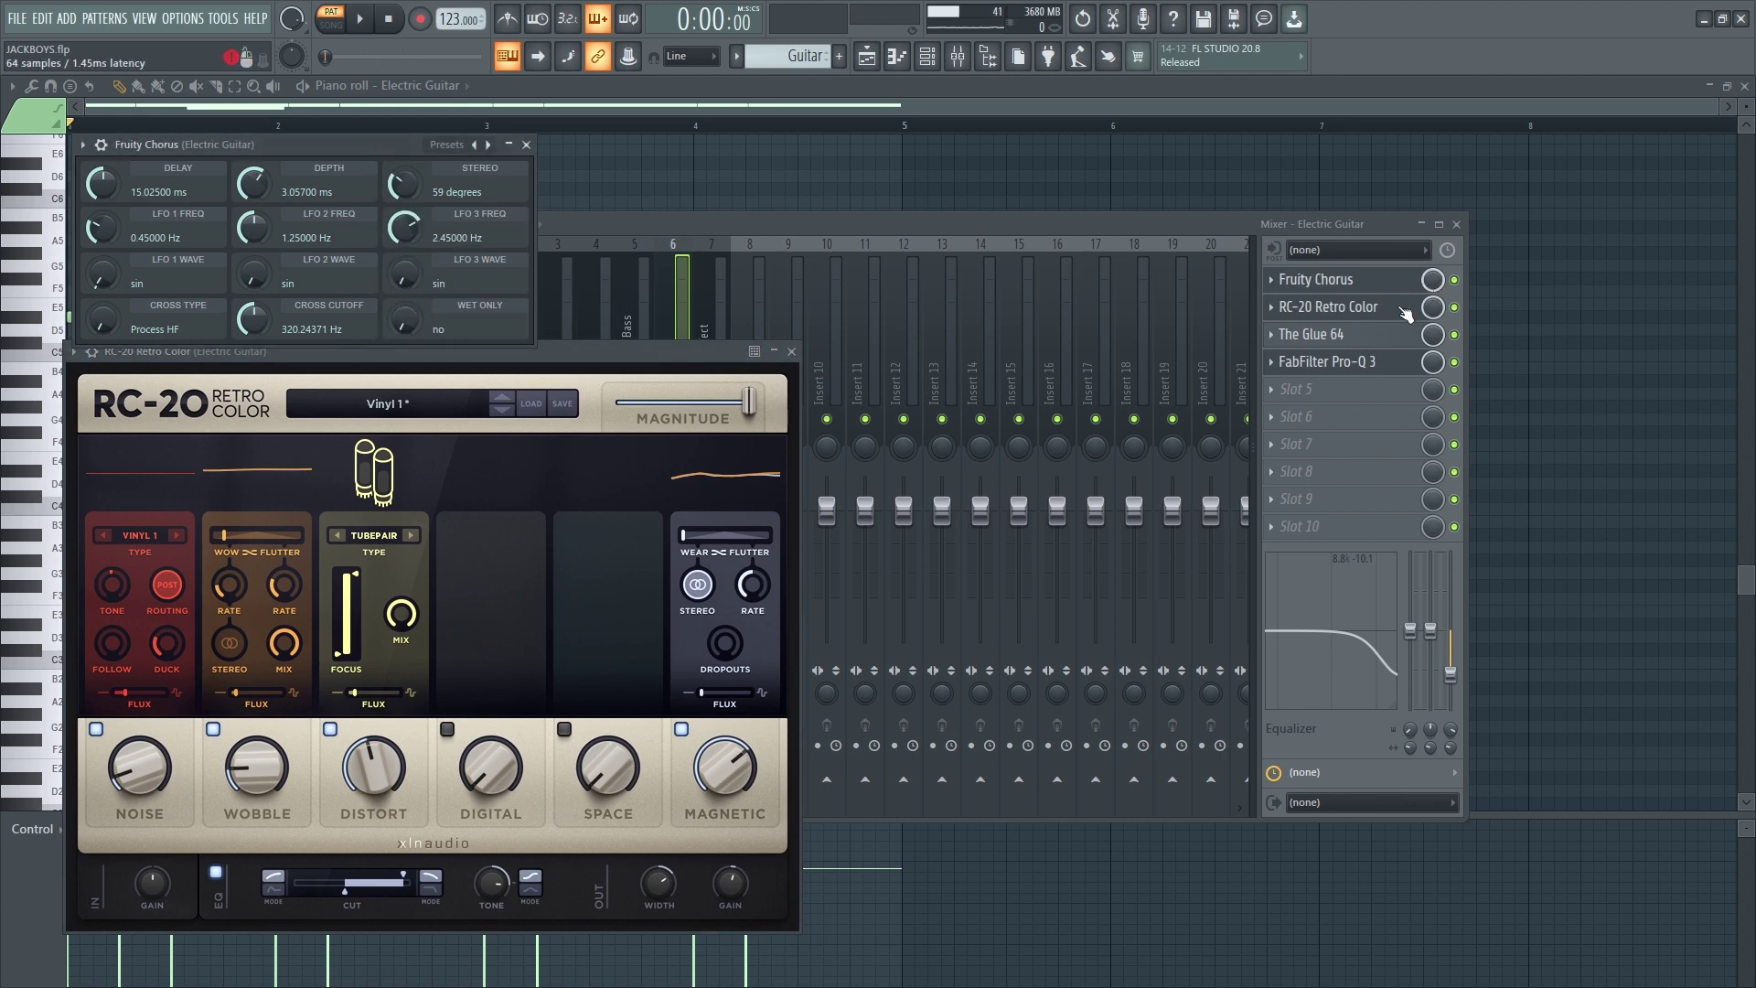
Examine The Glue 64 compressor settings and the individual FabFilter Pro-Q 3 bands on the Electric Guitar mixer track
left_click(1361, 337)
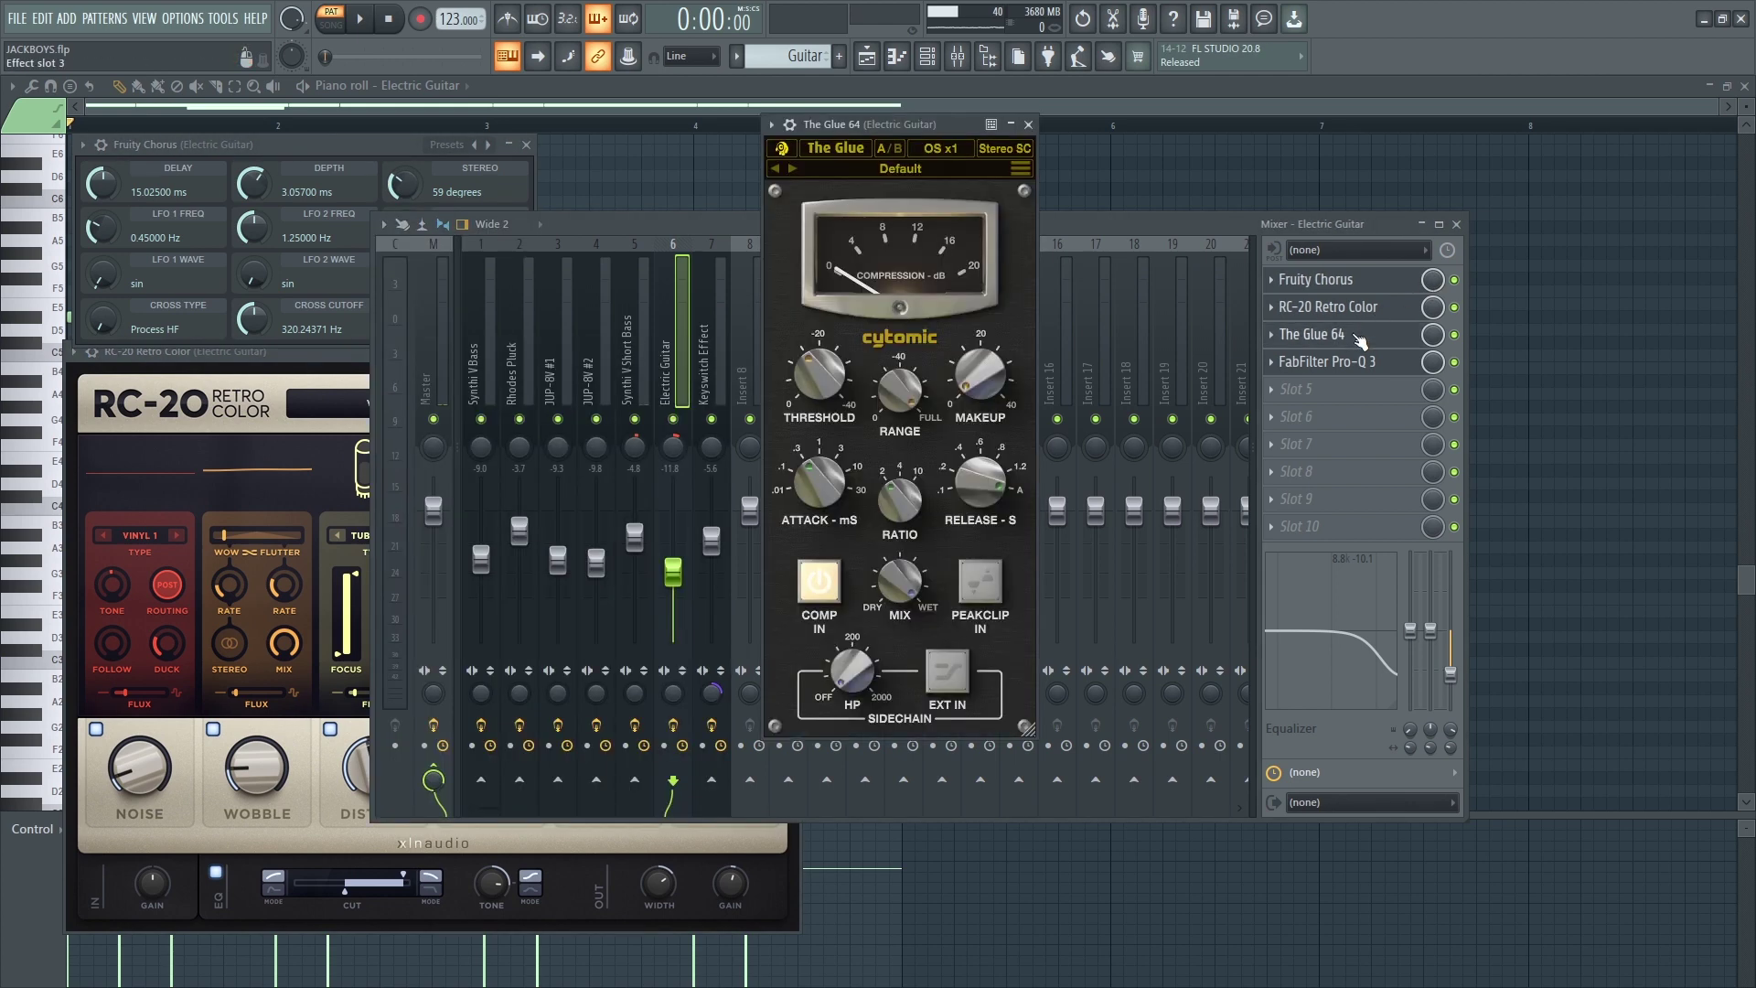
left_click_drag(884, 130, 810, 135)
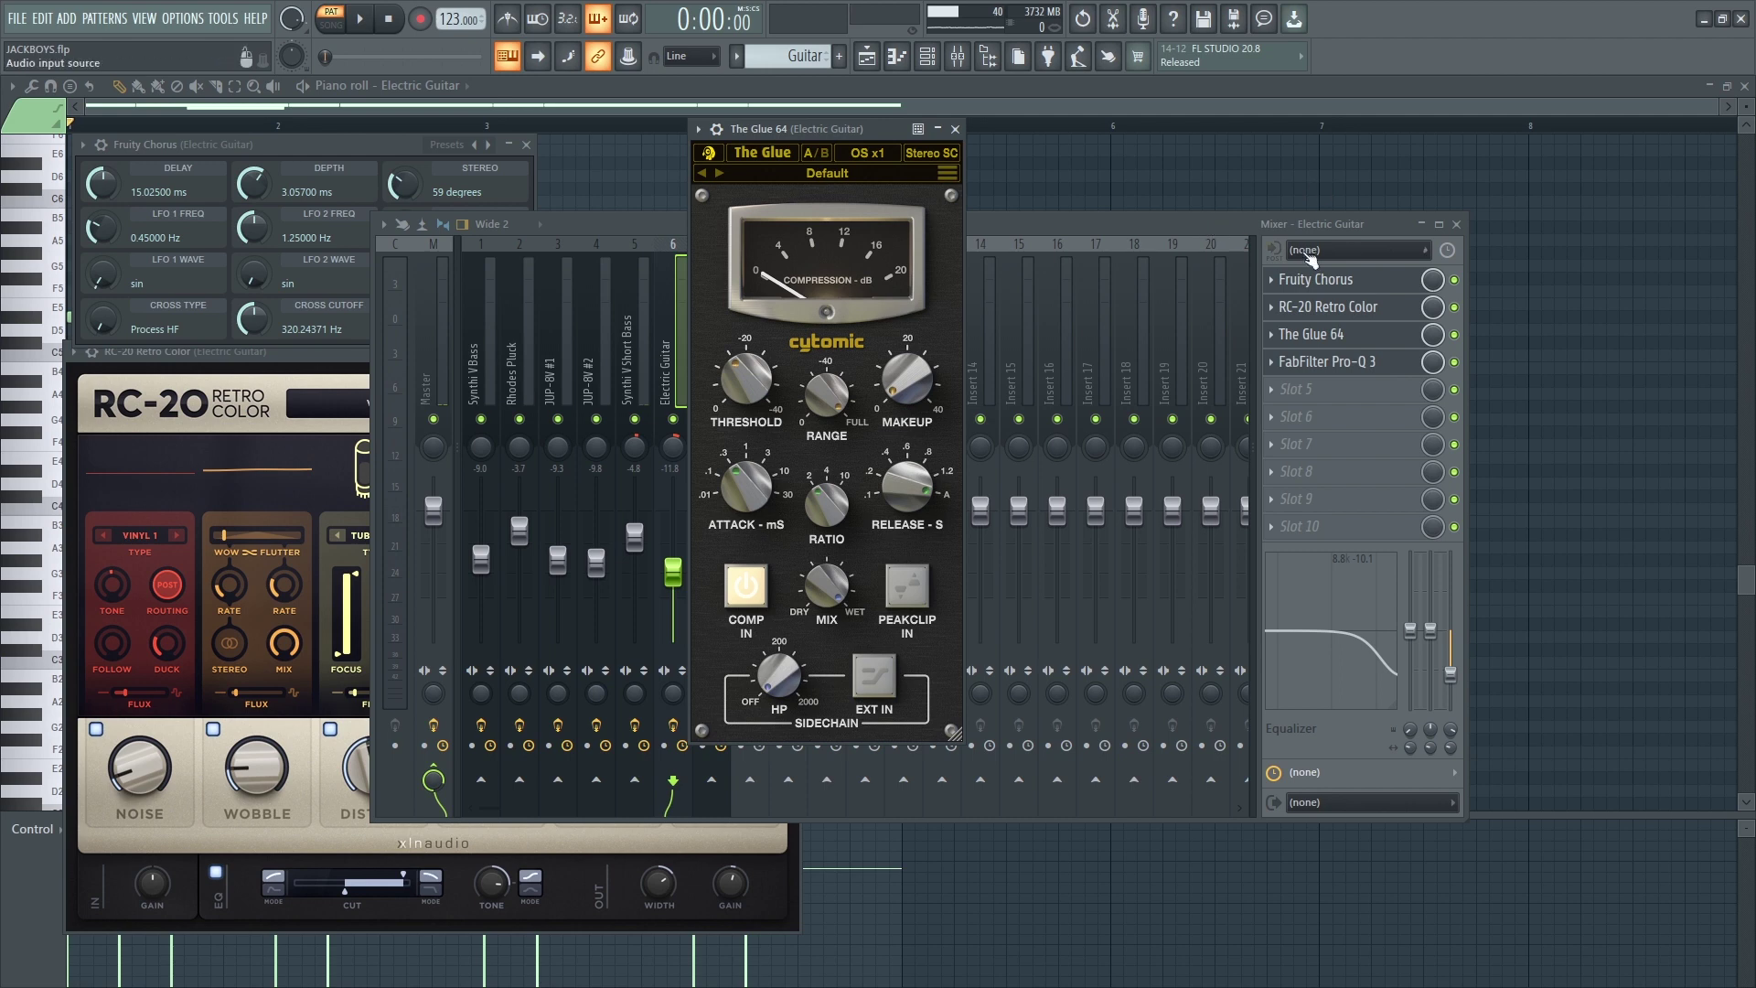
left_click(1335, 362)
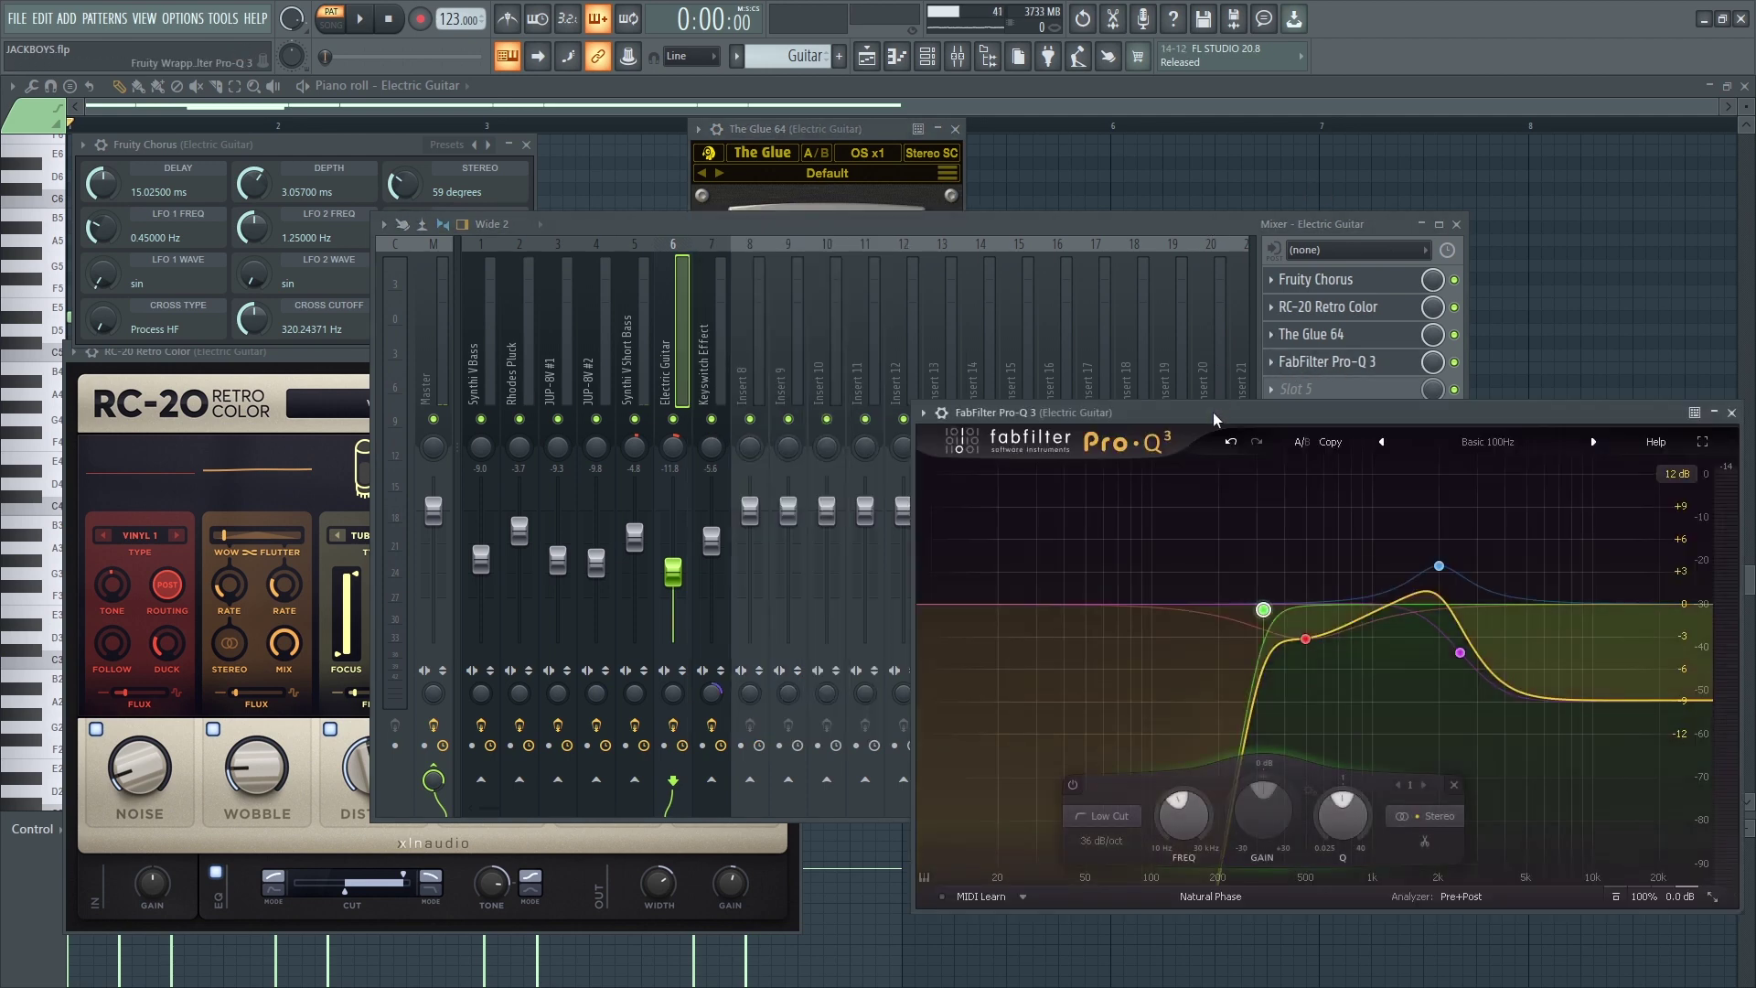
left_click_drag(1215, 419, 1045, 303)
mouse_move(1091, 494)
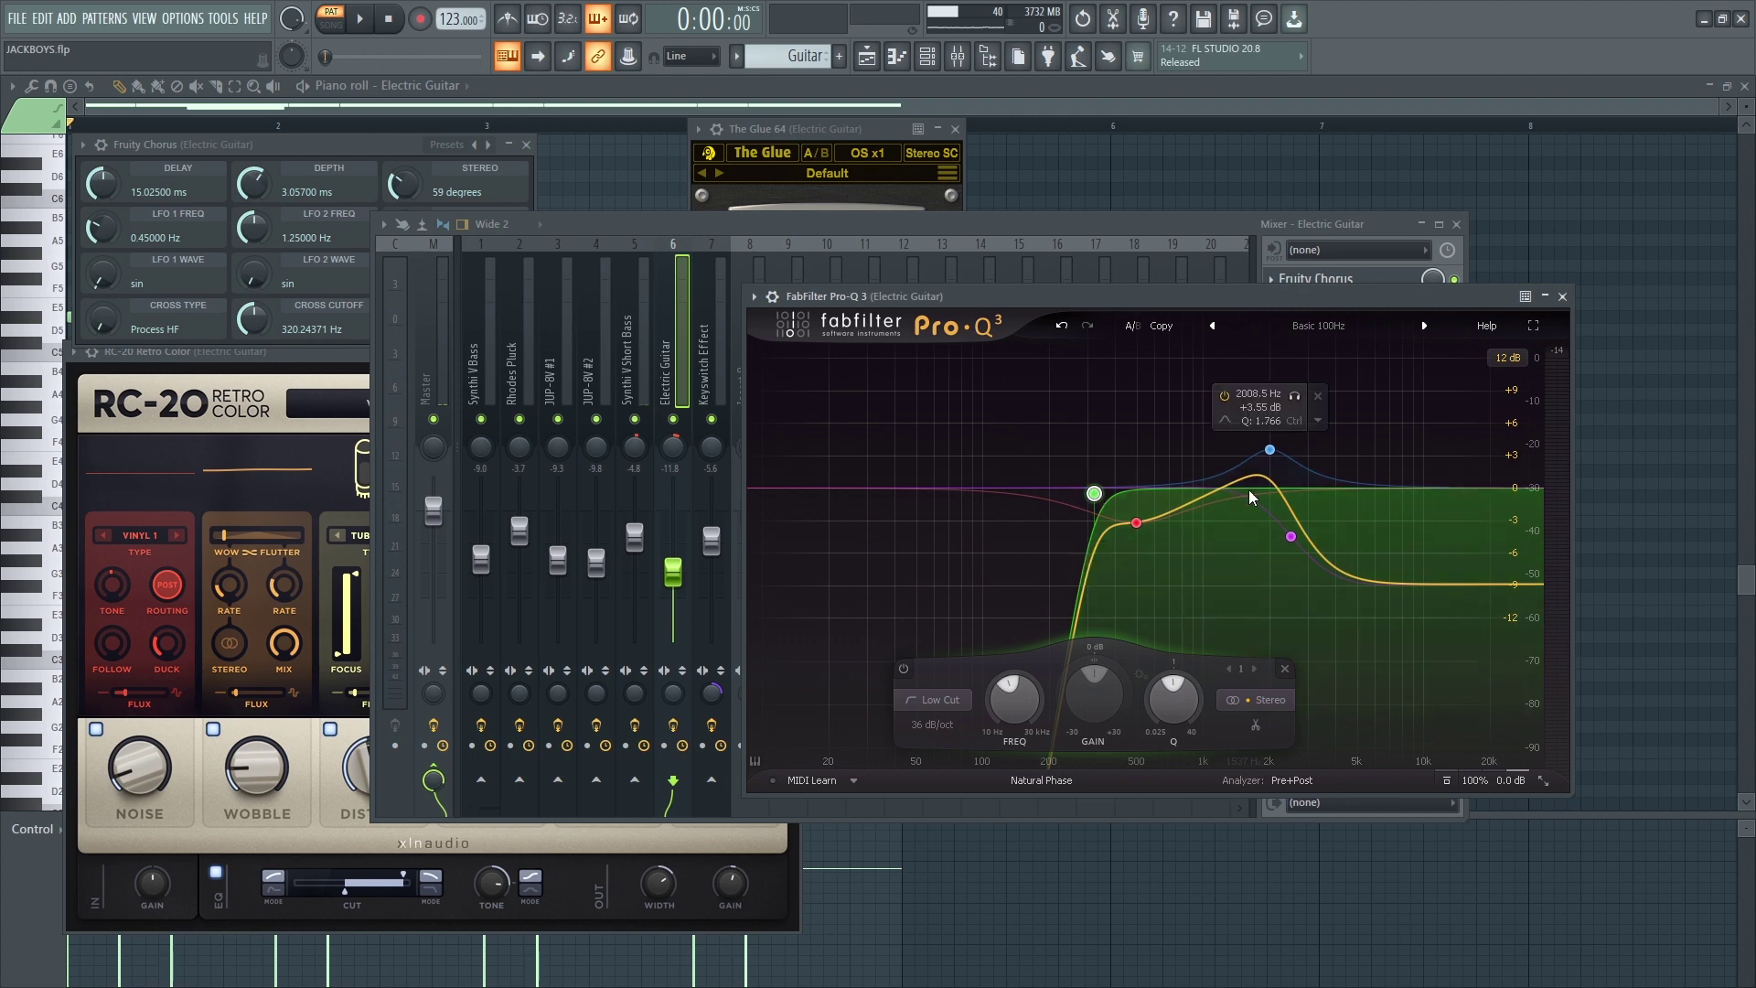
mouse_move(1331, 551)
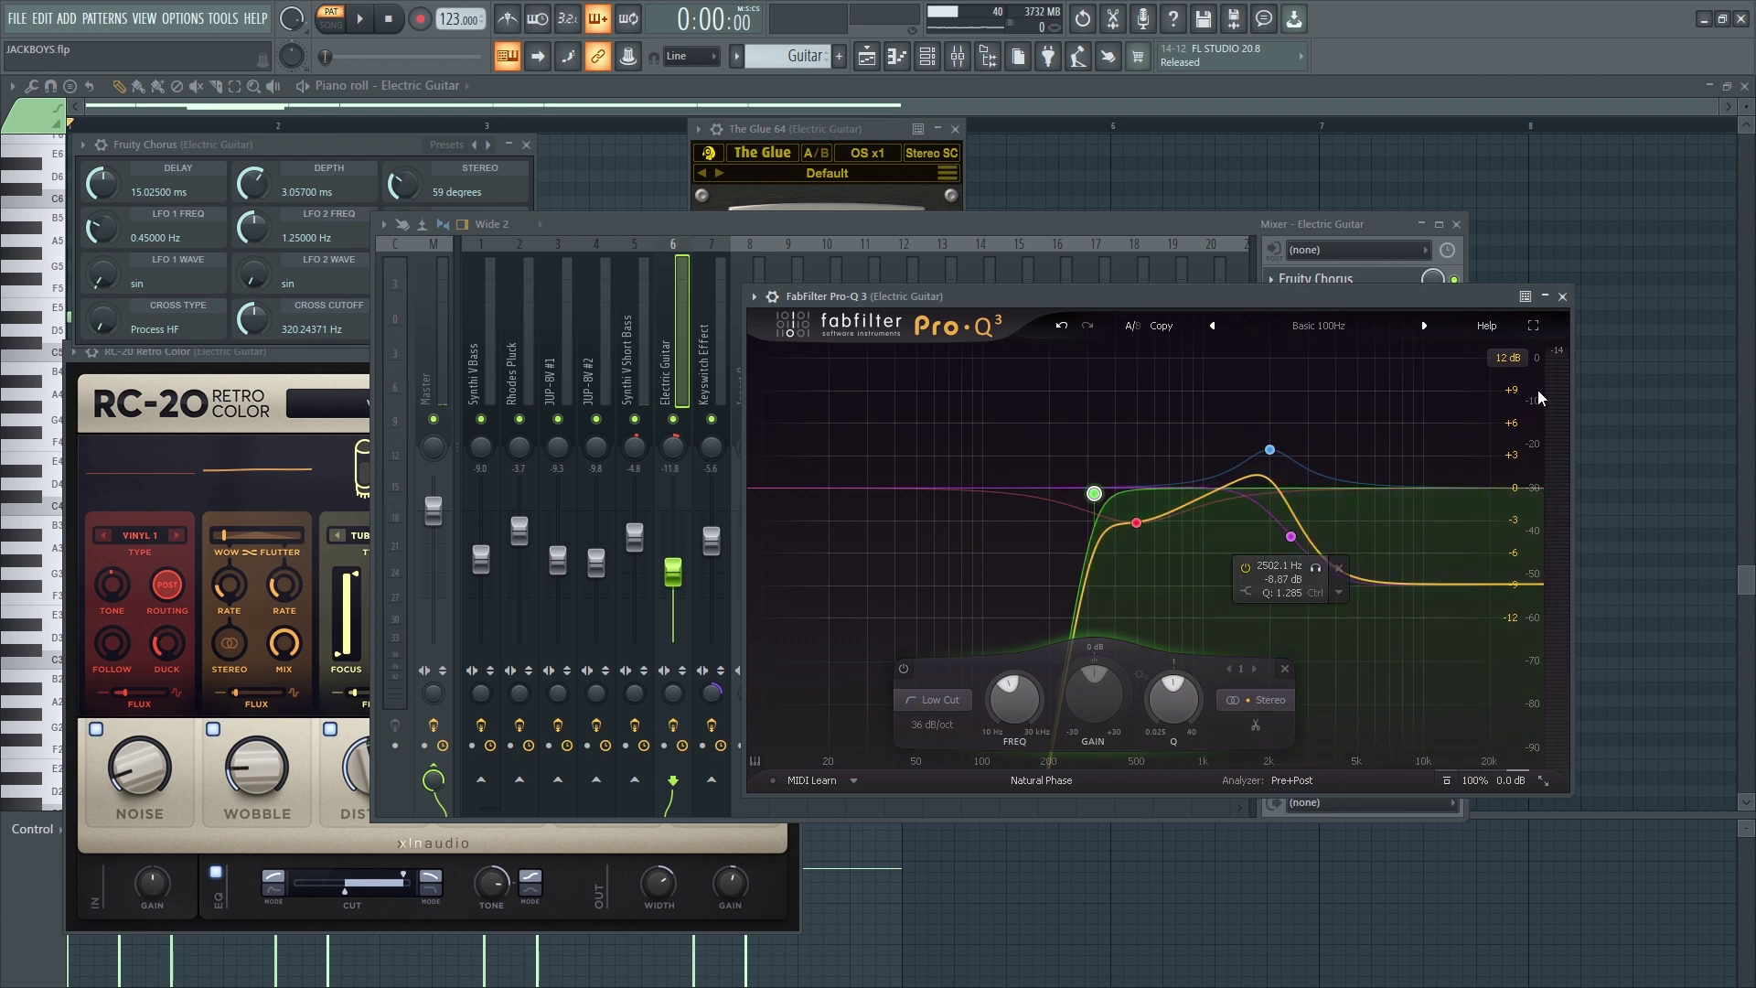
left_click(1563, 297)
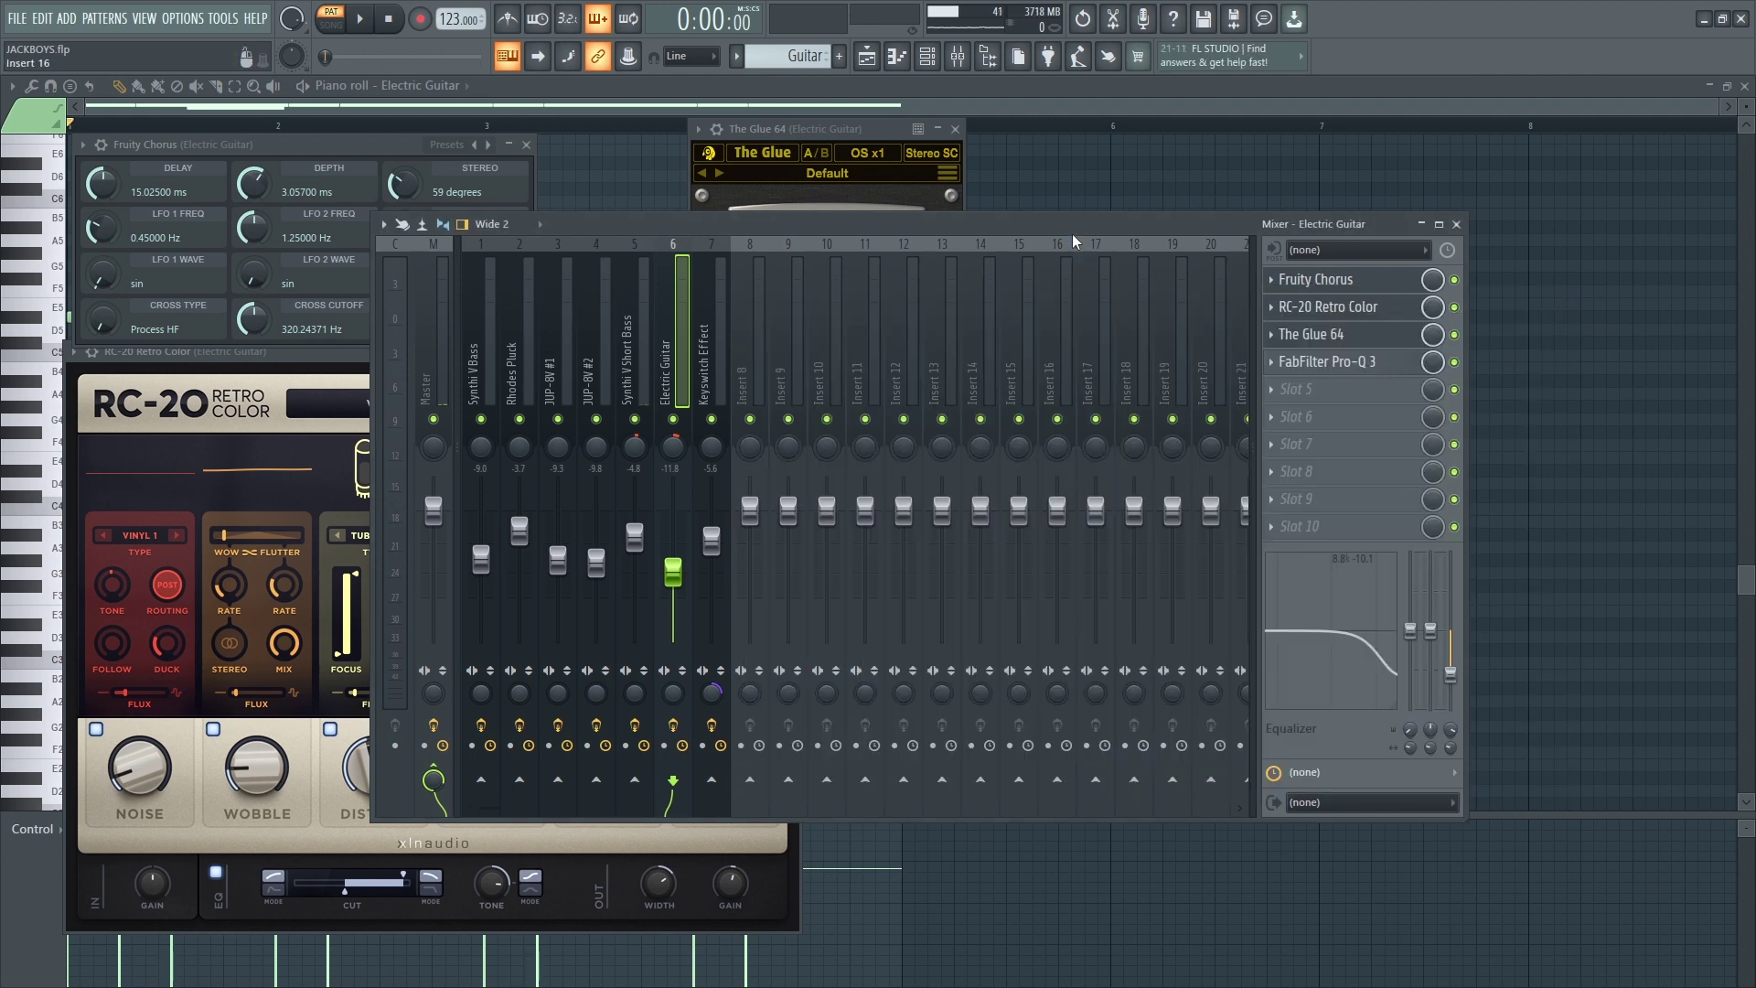
Close the remaining The Glue 64, Fruity Chorus and RC-20 Retro Color windows, leaving the mixer open
left_click_drag(1067, 226, 1097, 225)
left_click(955, 130)
left_click(526, 146)
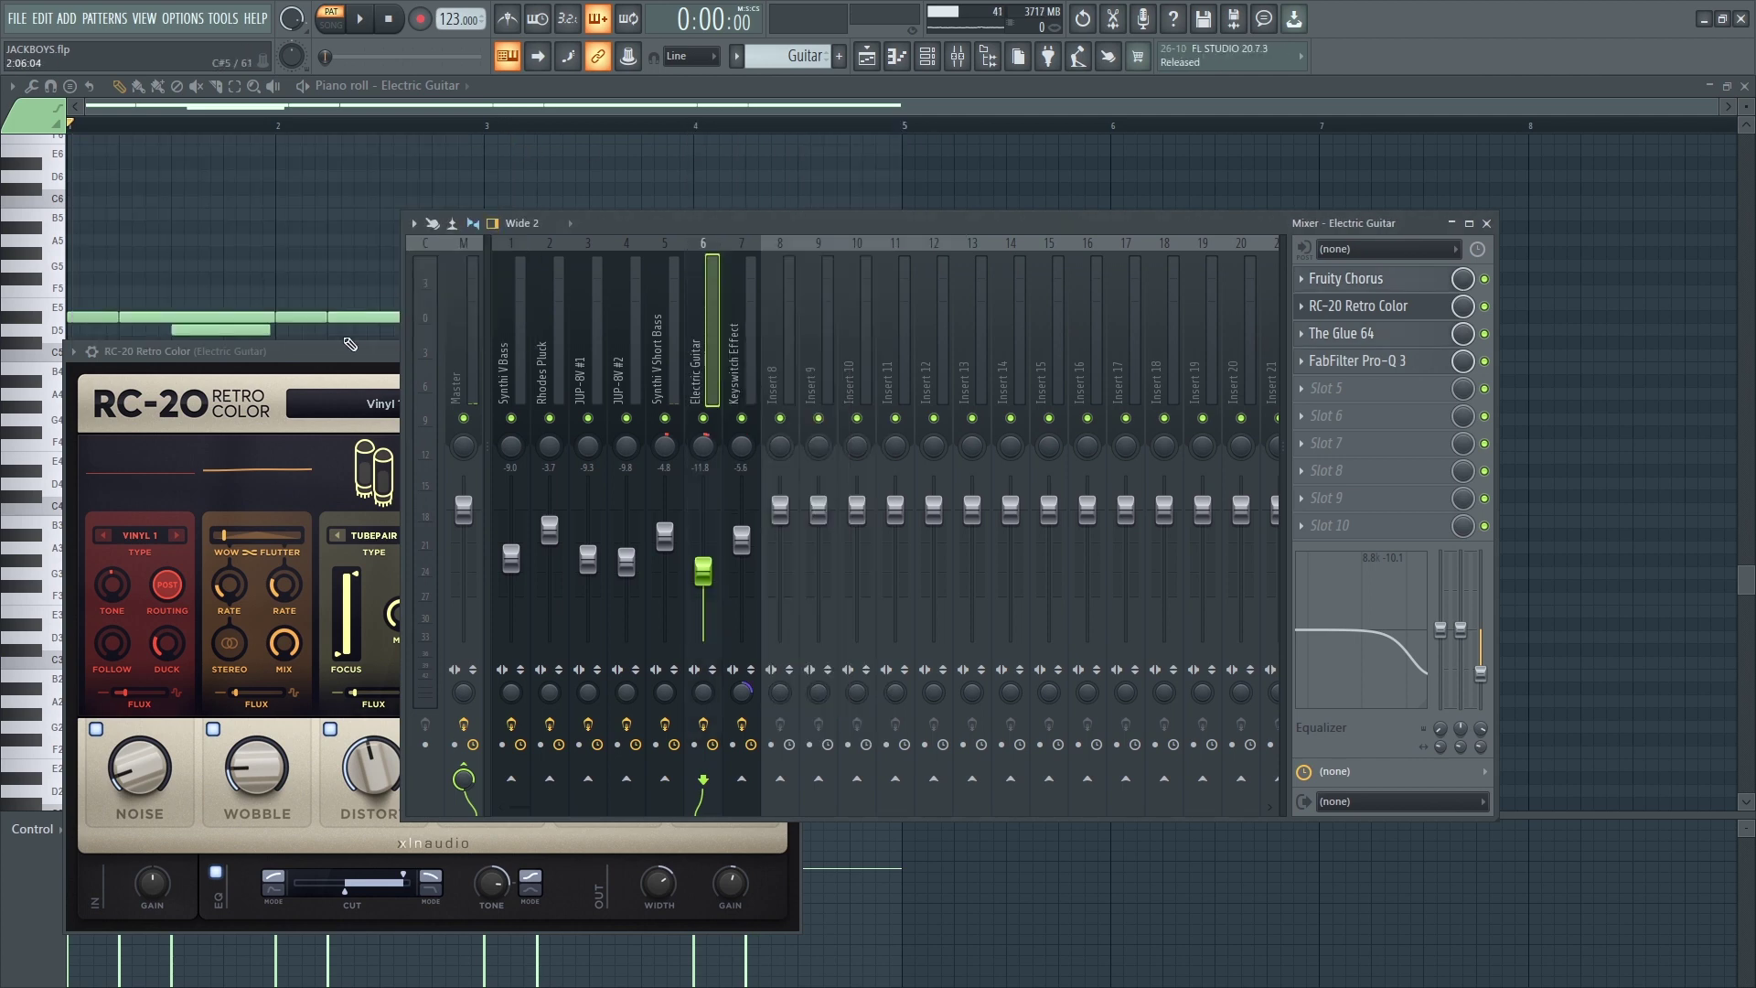
left_click(350, 346)
left_click(792, 352)
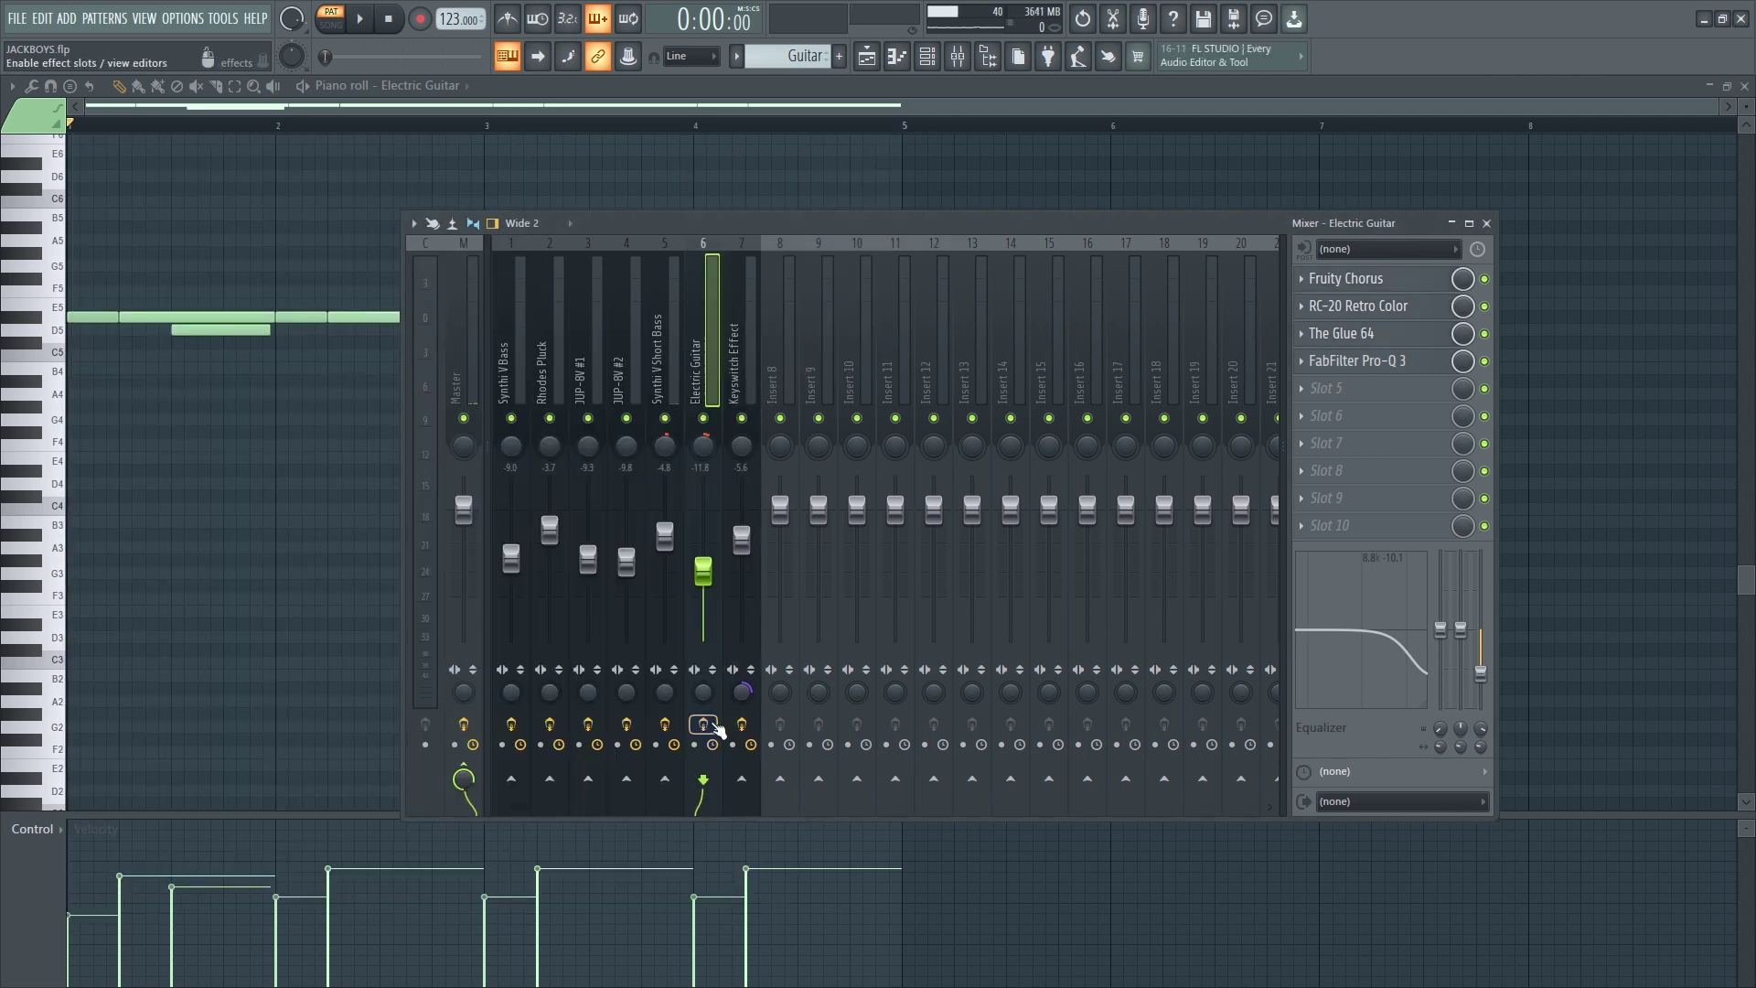
Play the opening of the Guitar pattern twice from the start with the mixer open, stopping playback each time
left_click(364, 19)
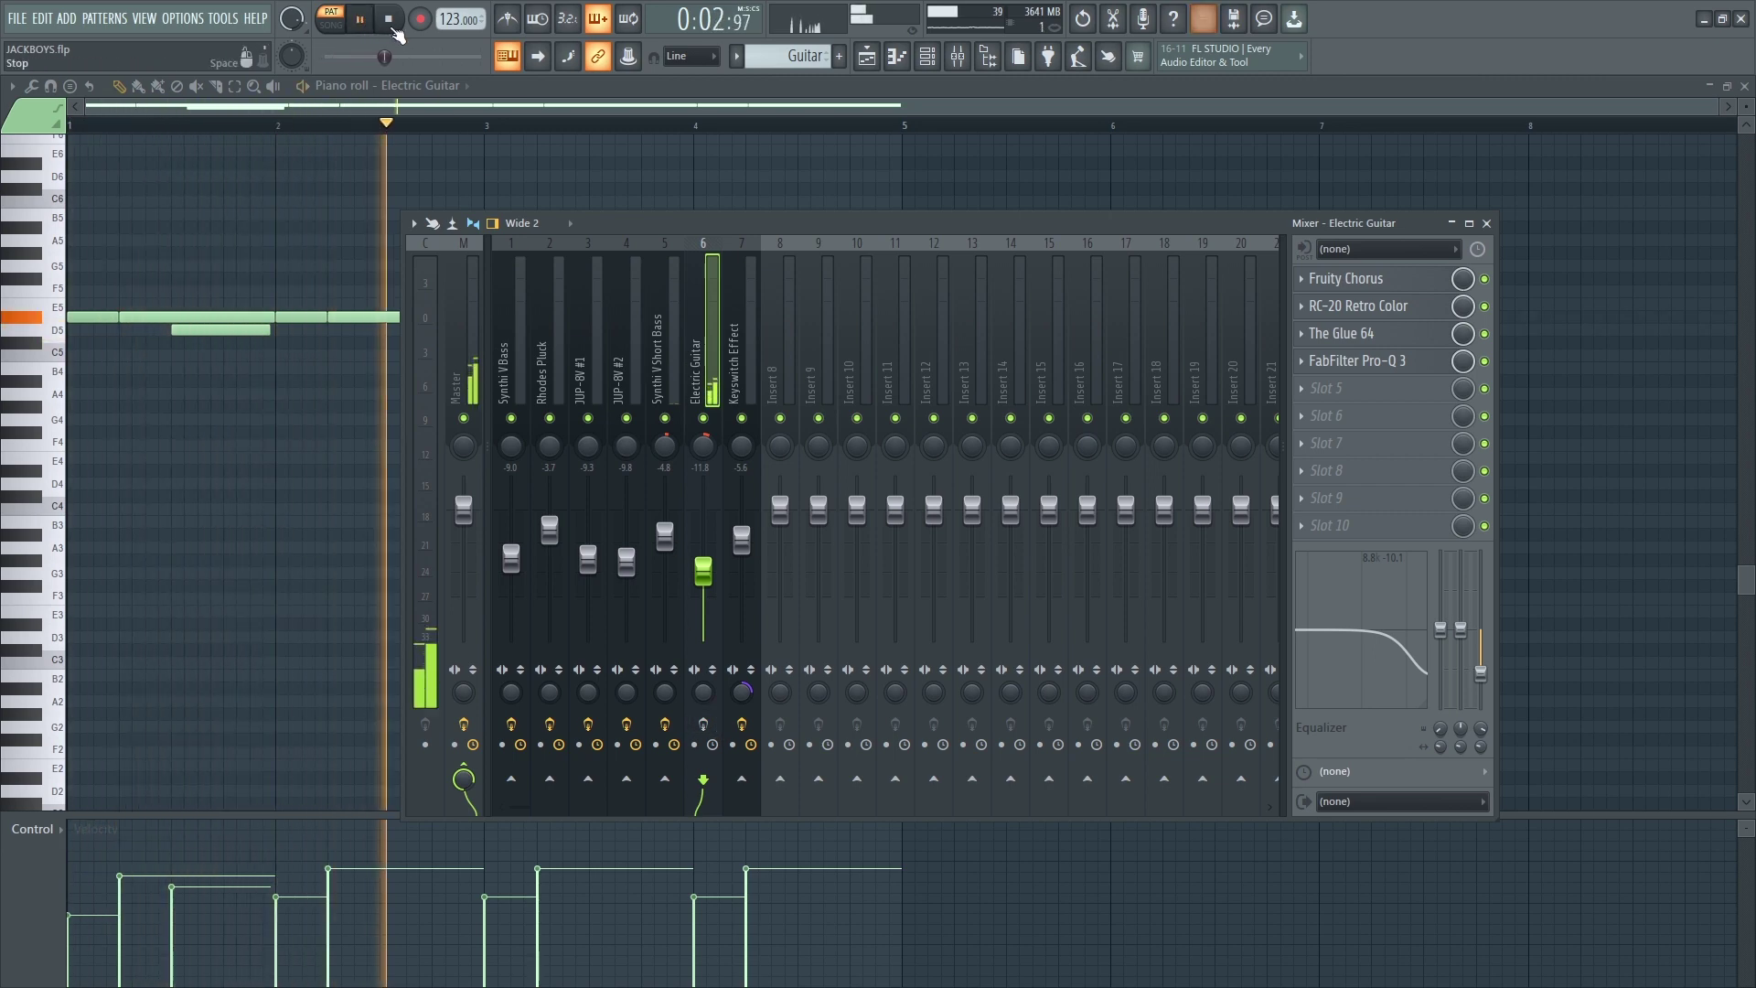
key("space")
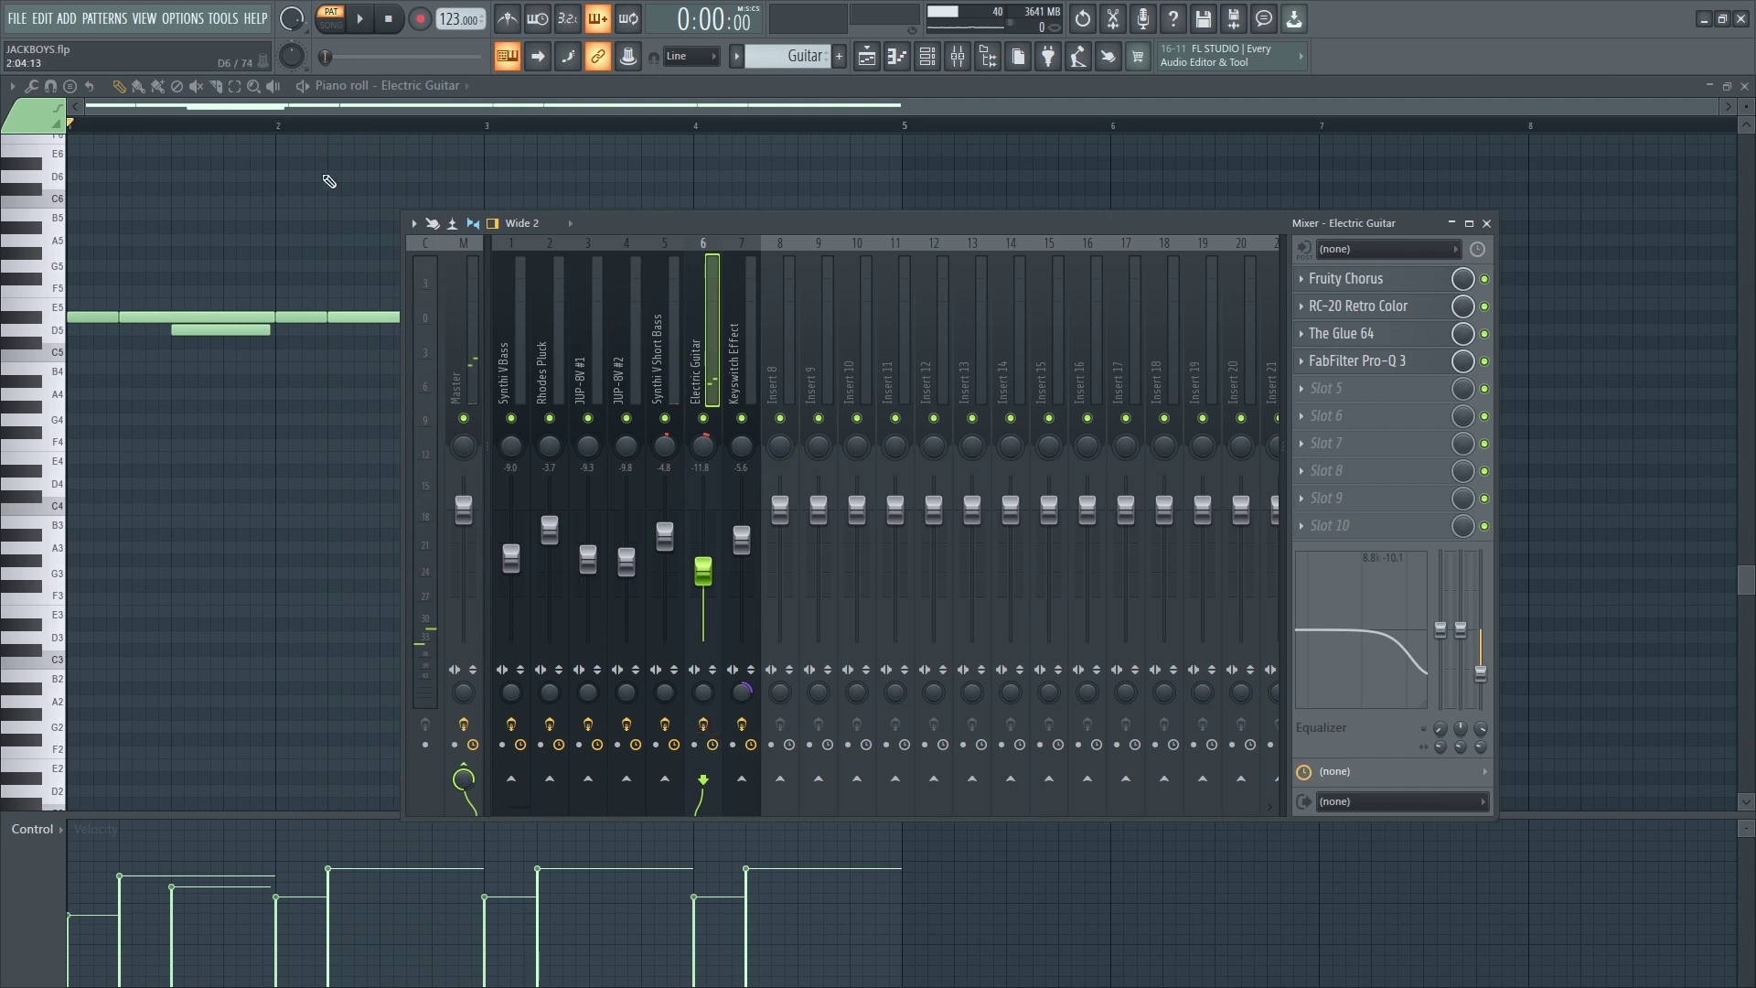
left_click(358, 27)
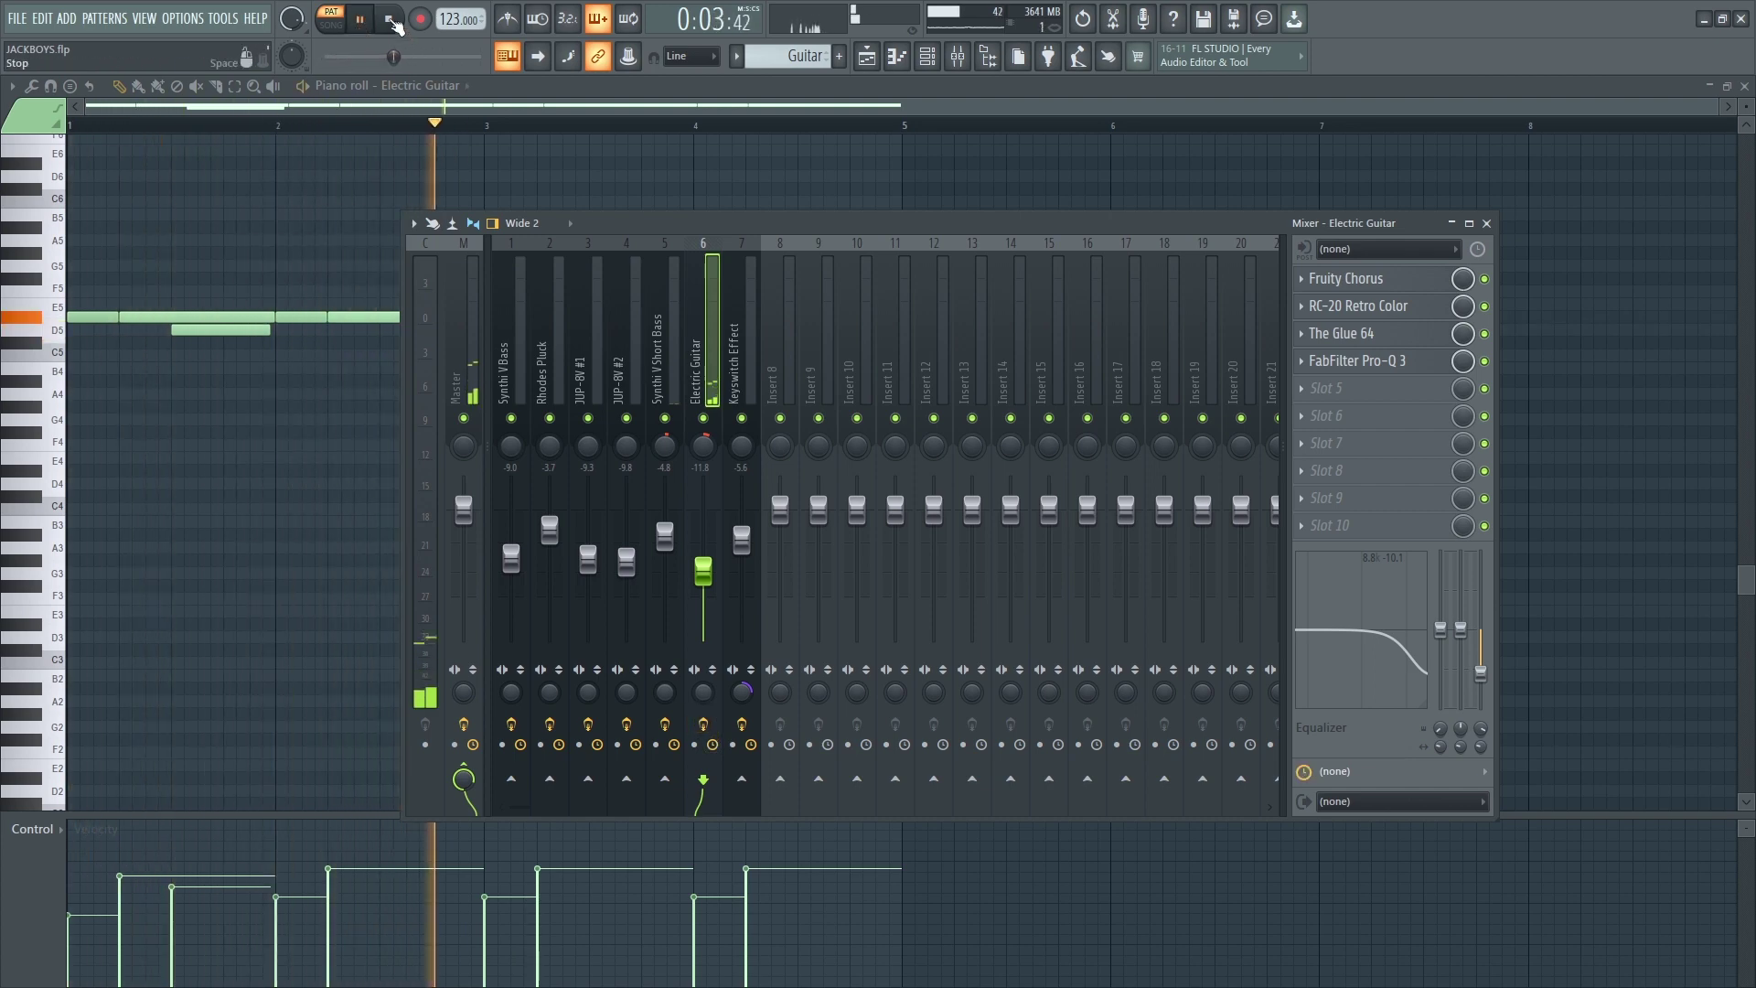
left_click(391, 21)
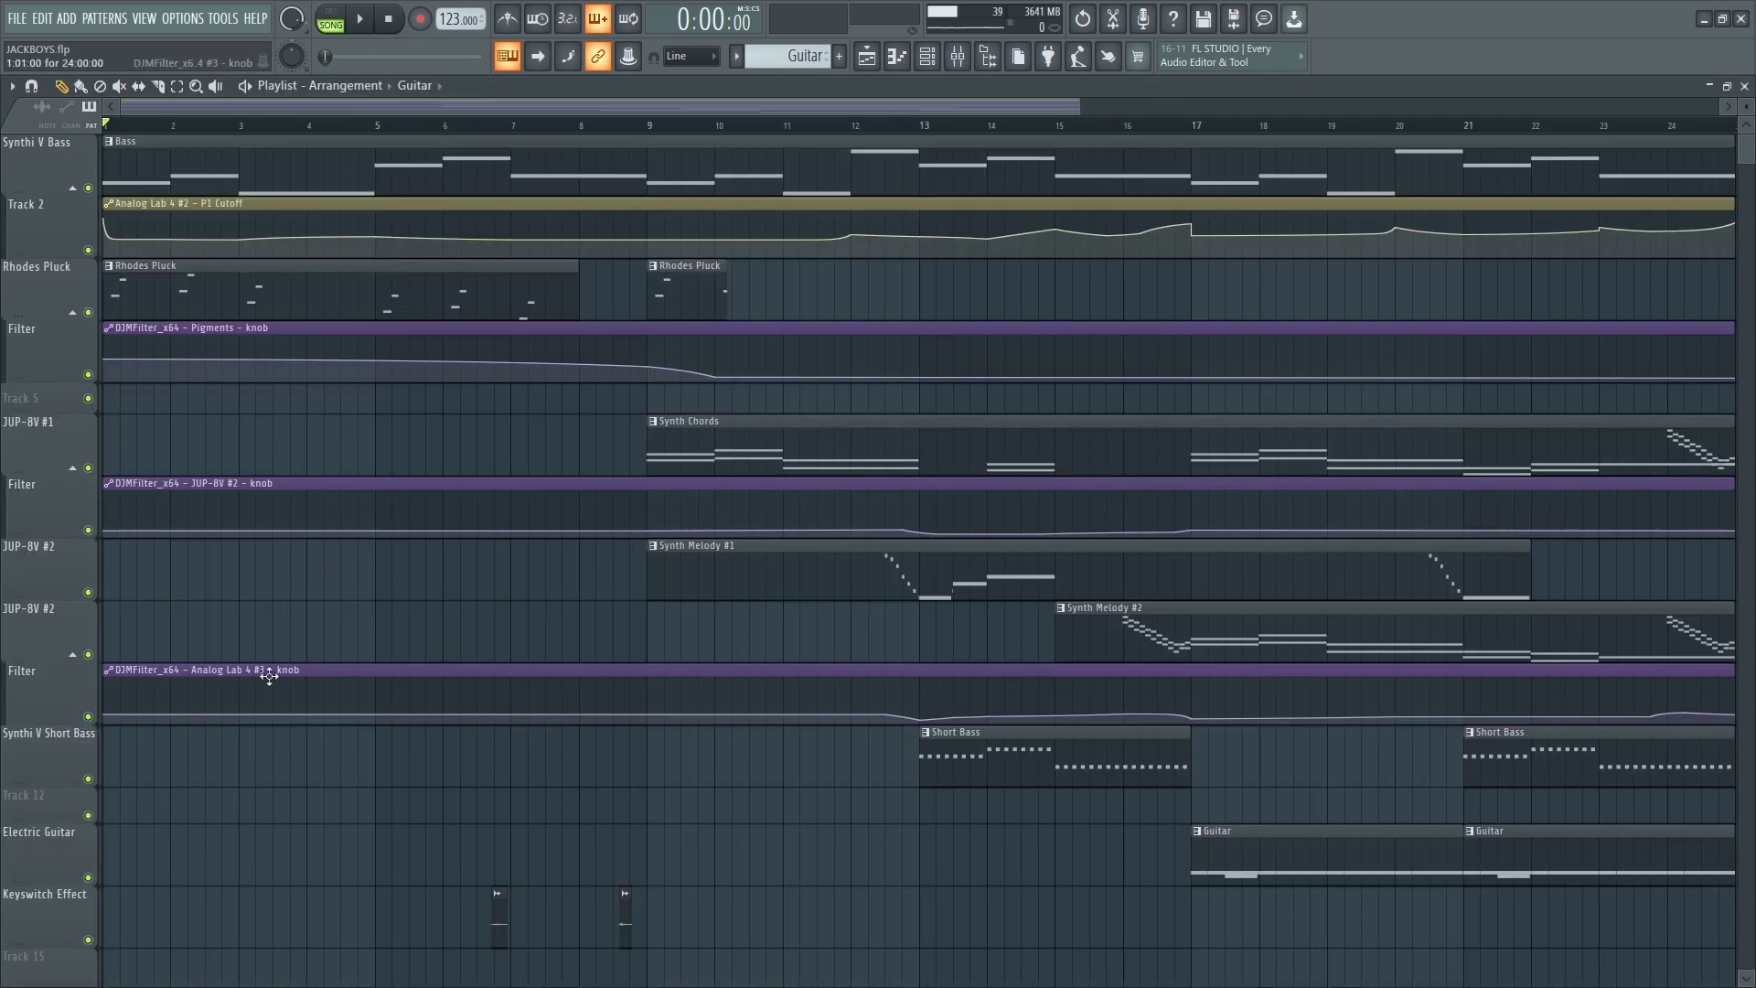
Solo the Keyswitch Effect track and play its clips from about the middle of bar 6, stopping after the second clip
left_click(88, 940, "ctrl")
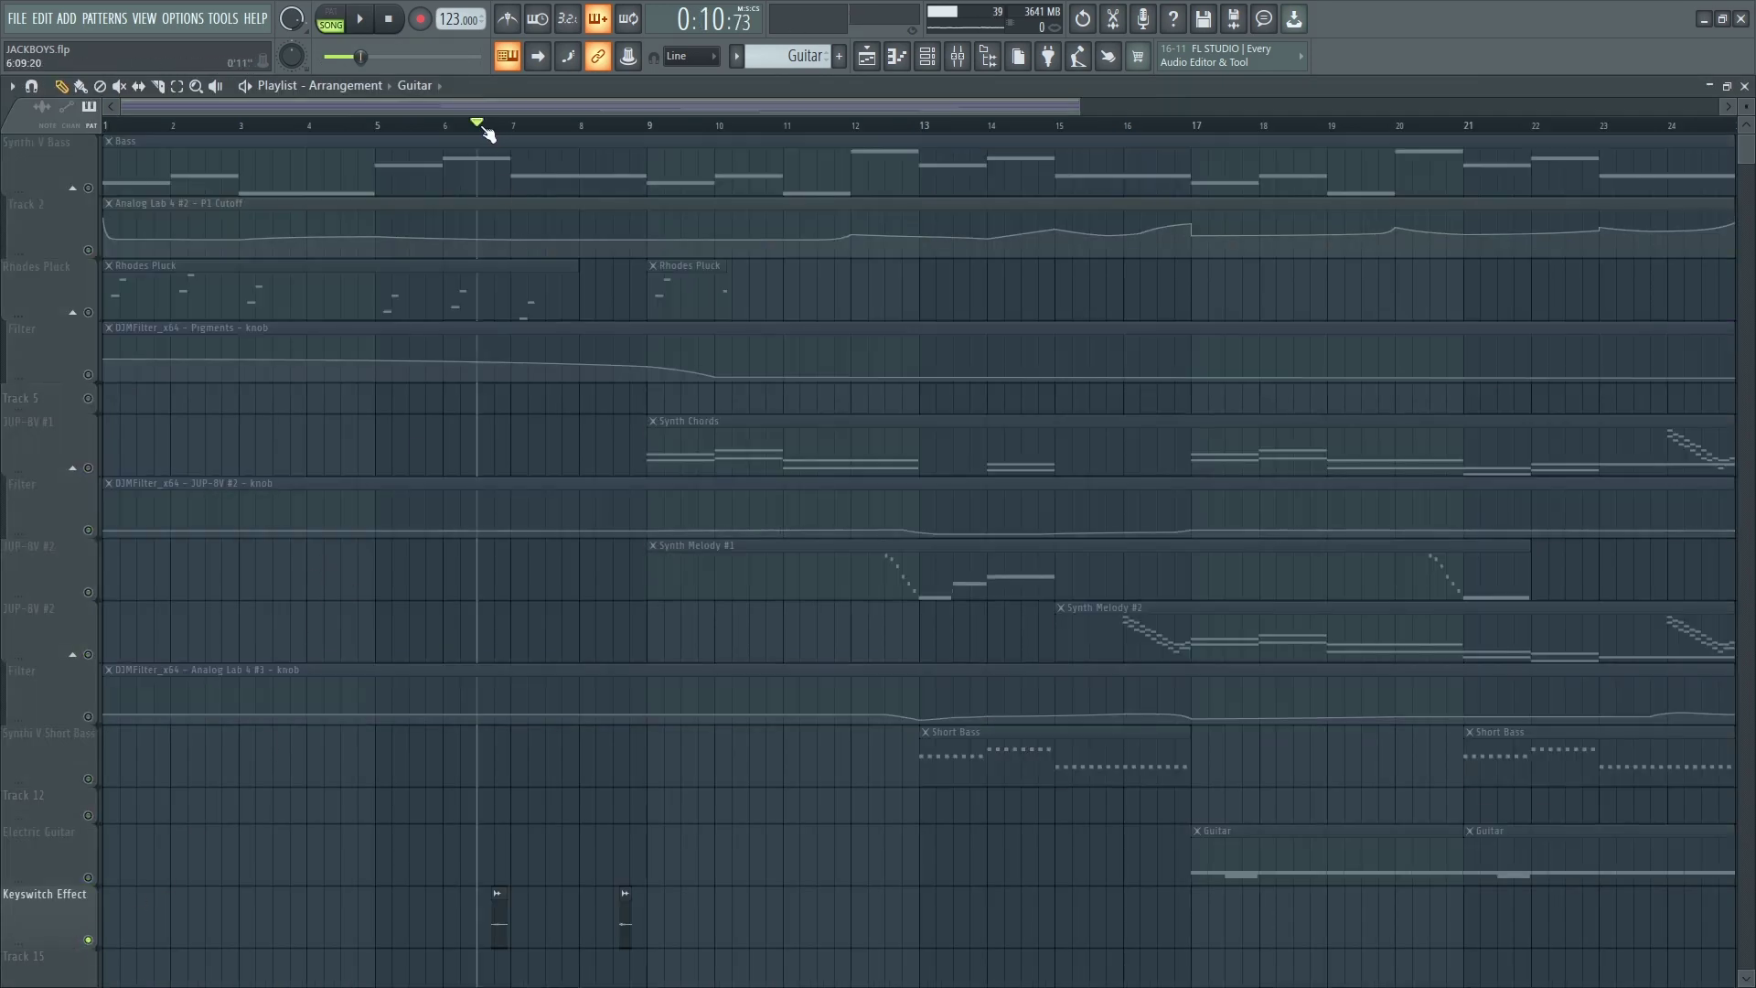
key("space")
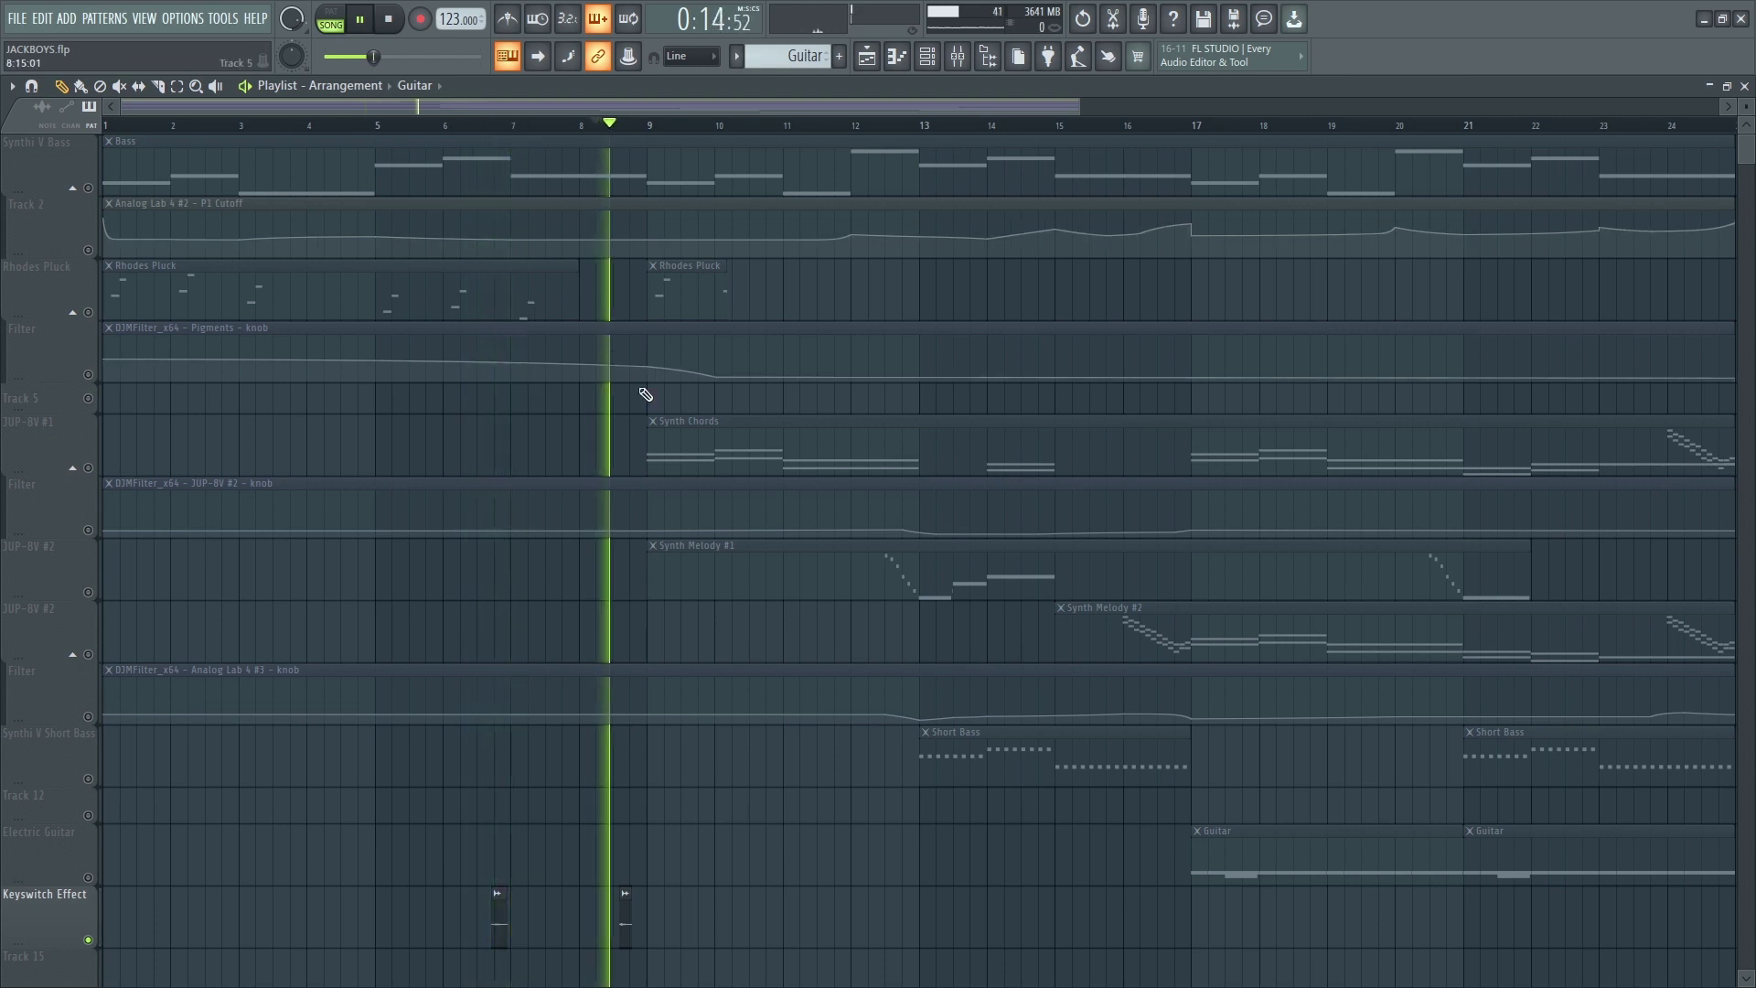
key("space")
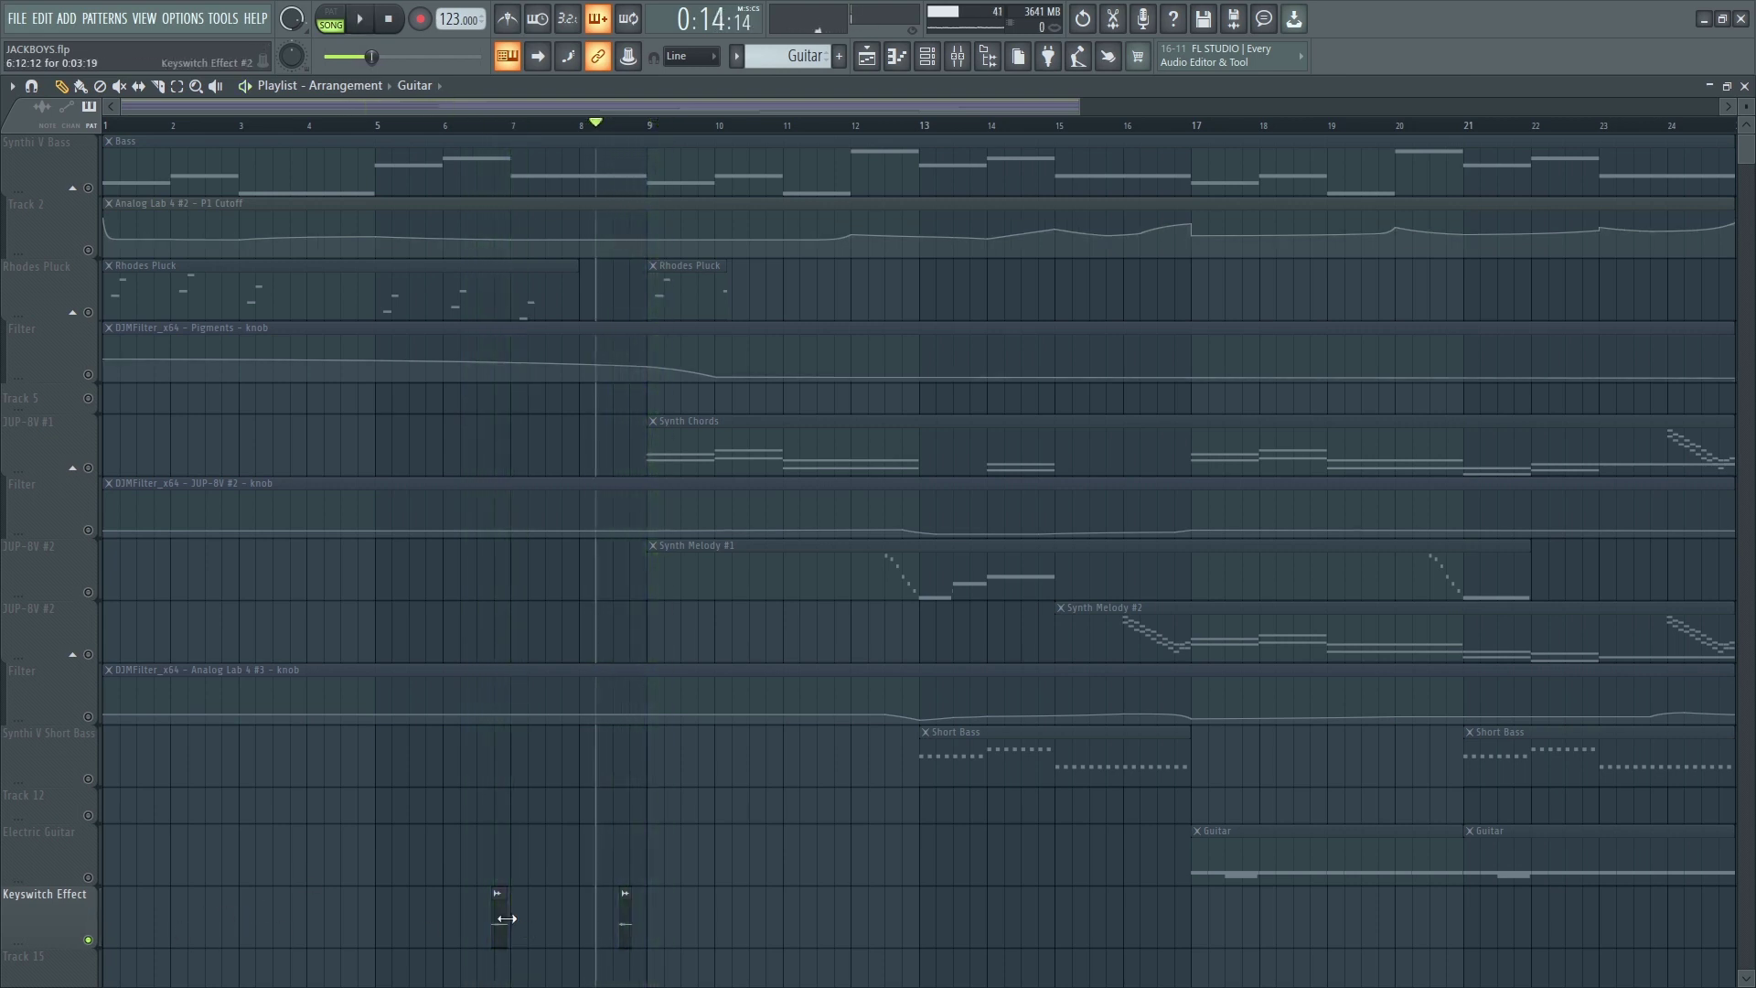
Examine the Keyswitch Effect #2 sample settings and the FabFilter Pro-Q 3 and EchoBoy effects on its mixer track, closing each effect window
double_click(506, 918)
left_click(958, 56)
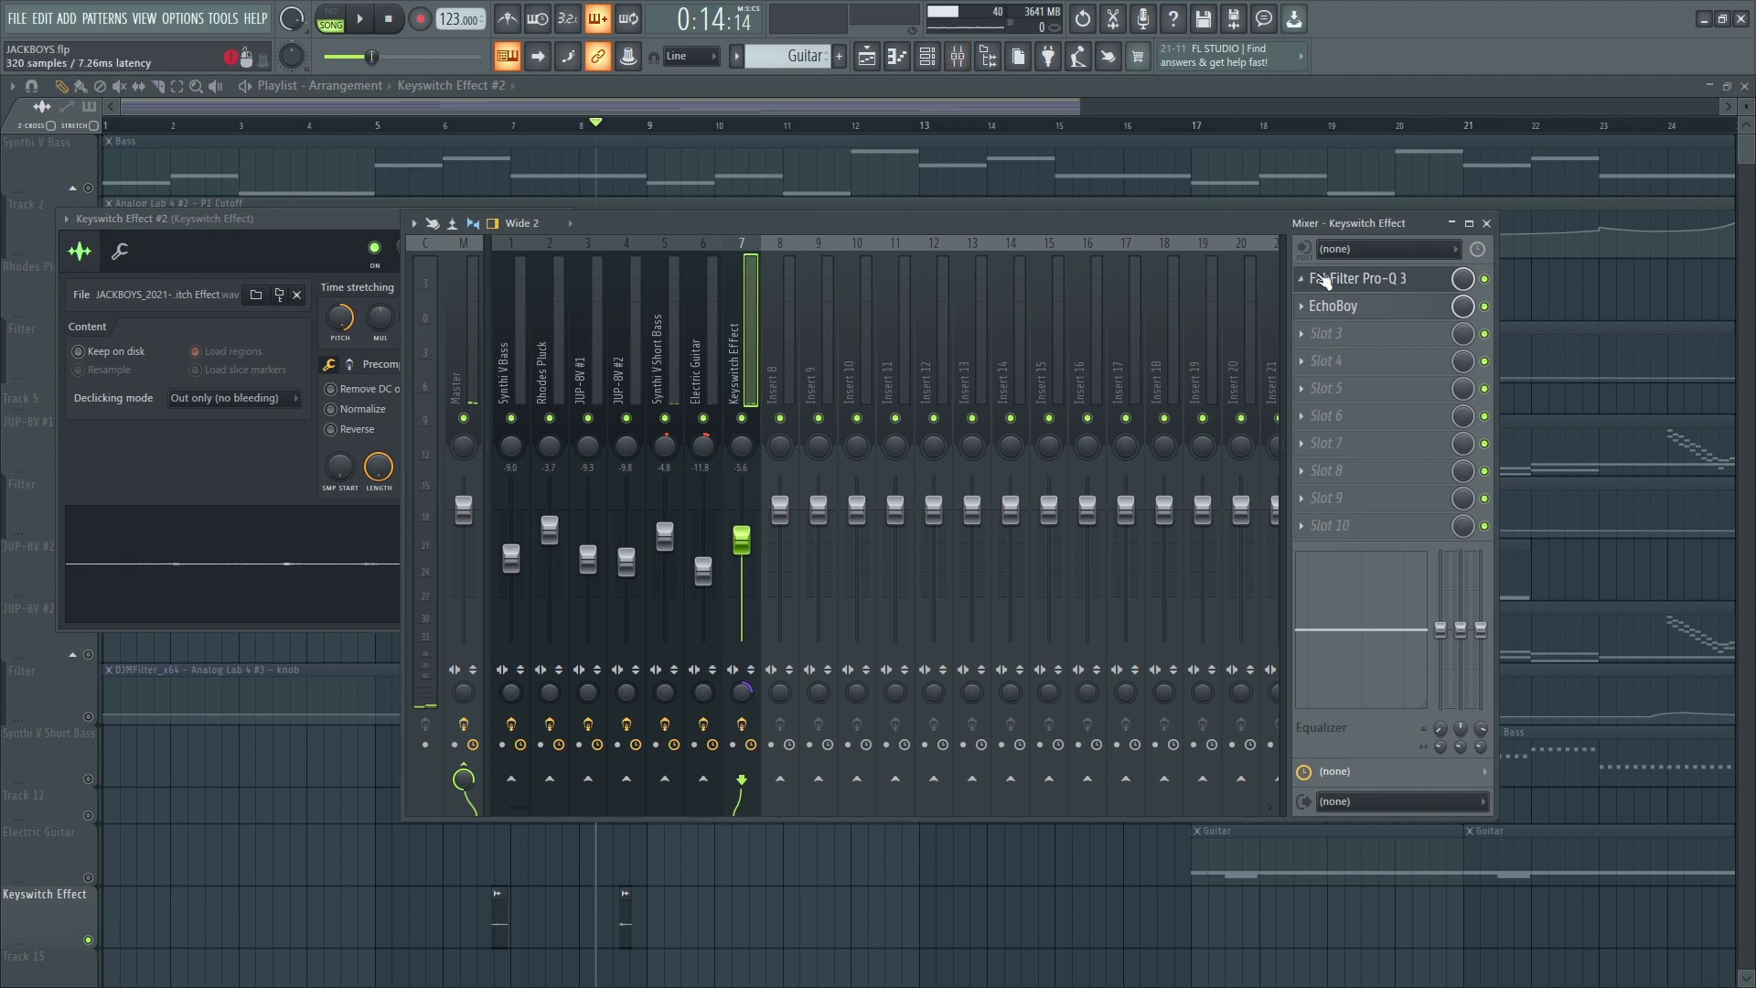
left_click(1341, 280)
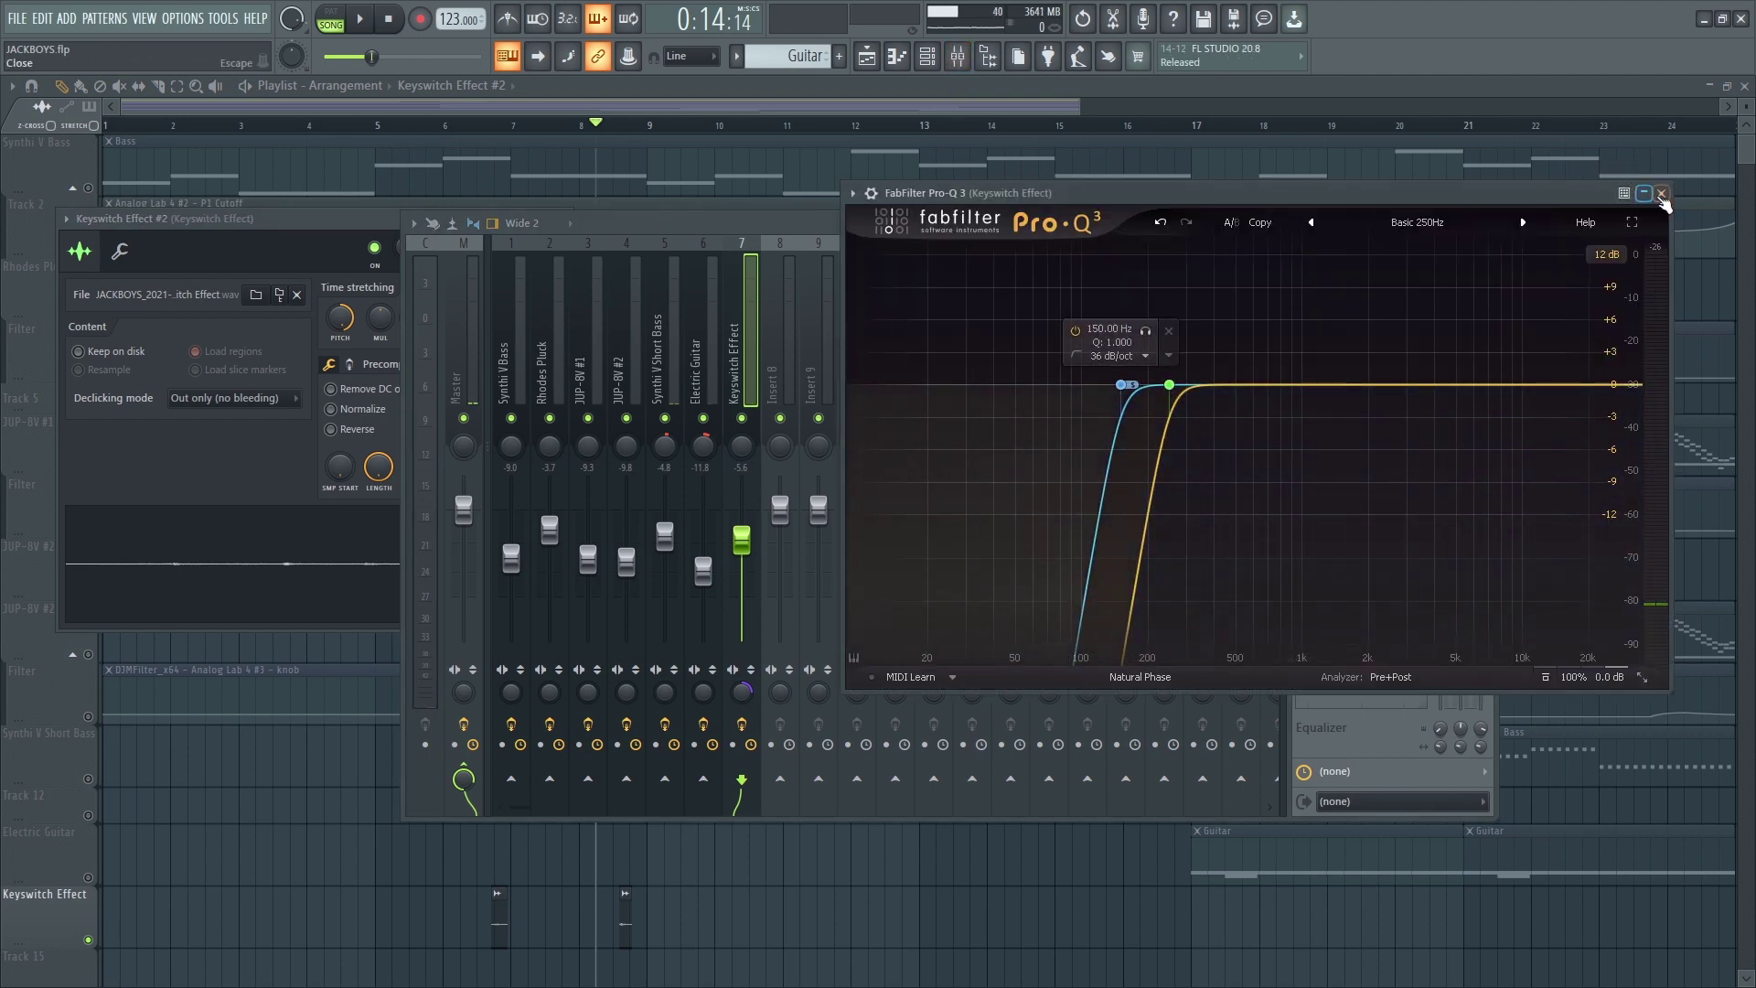
left_click(1663, 196)
left_click(1401, 309)
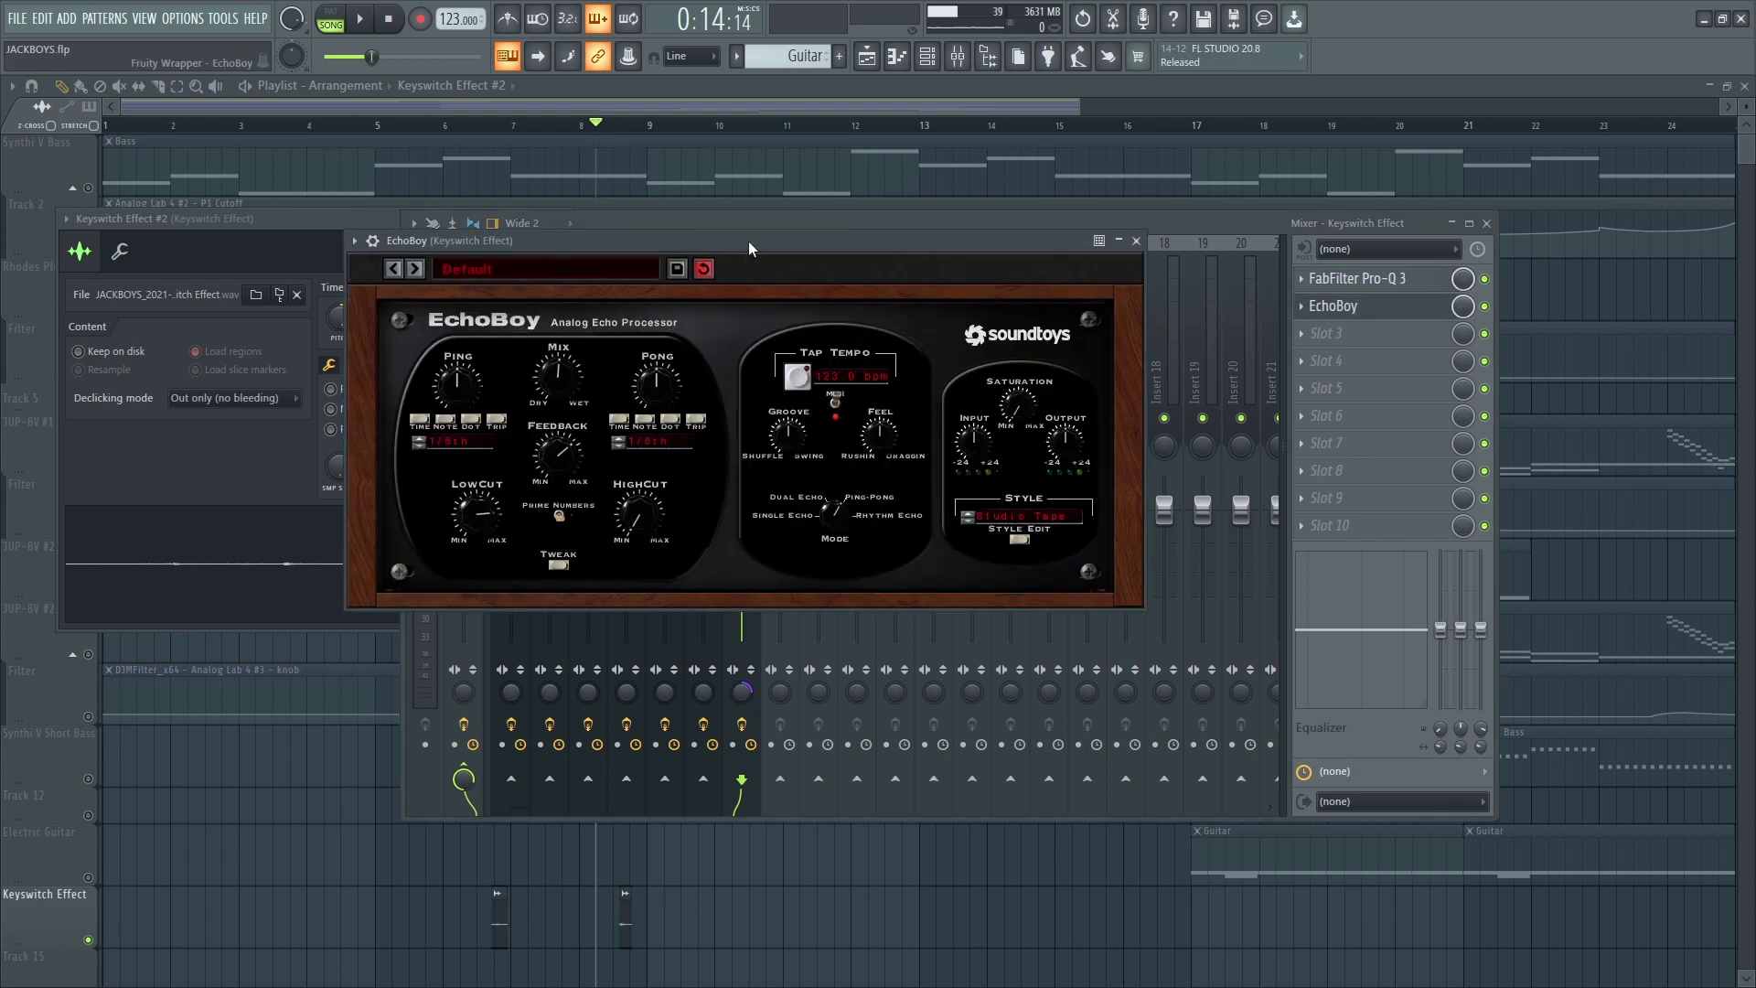
left_click_drag(748, 240, 643, 245)
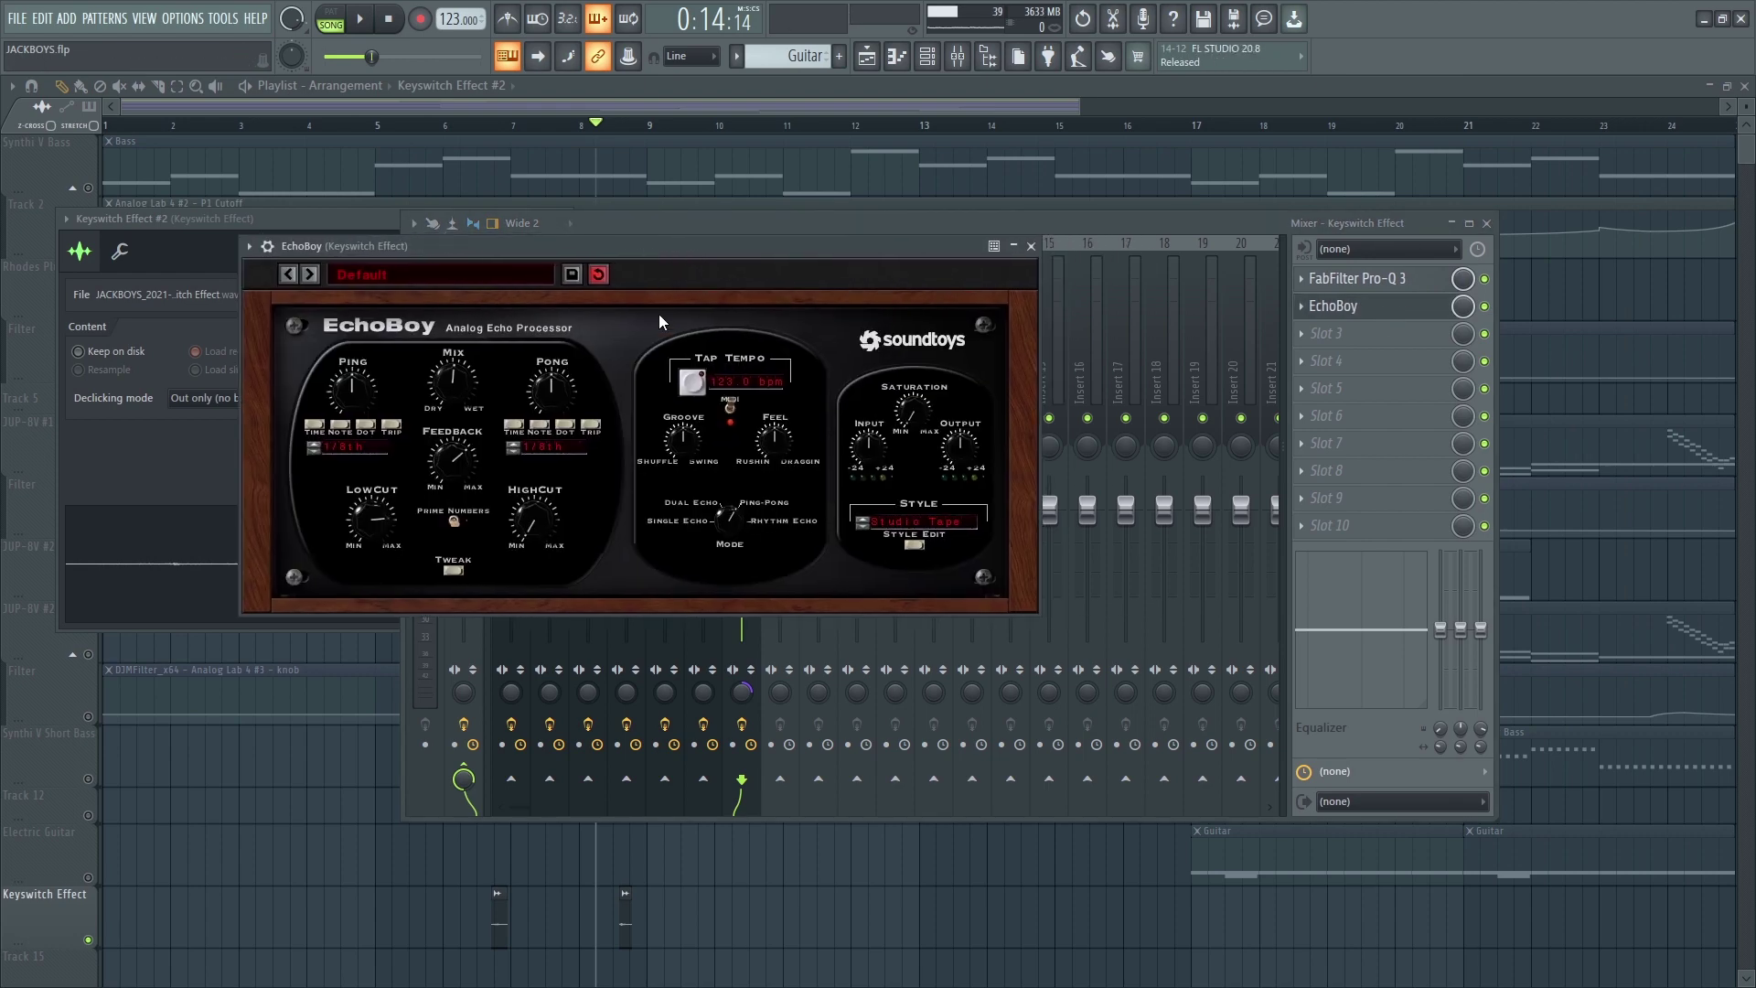
left_click(1032, 246)
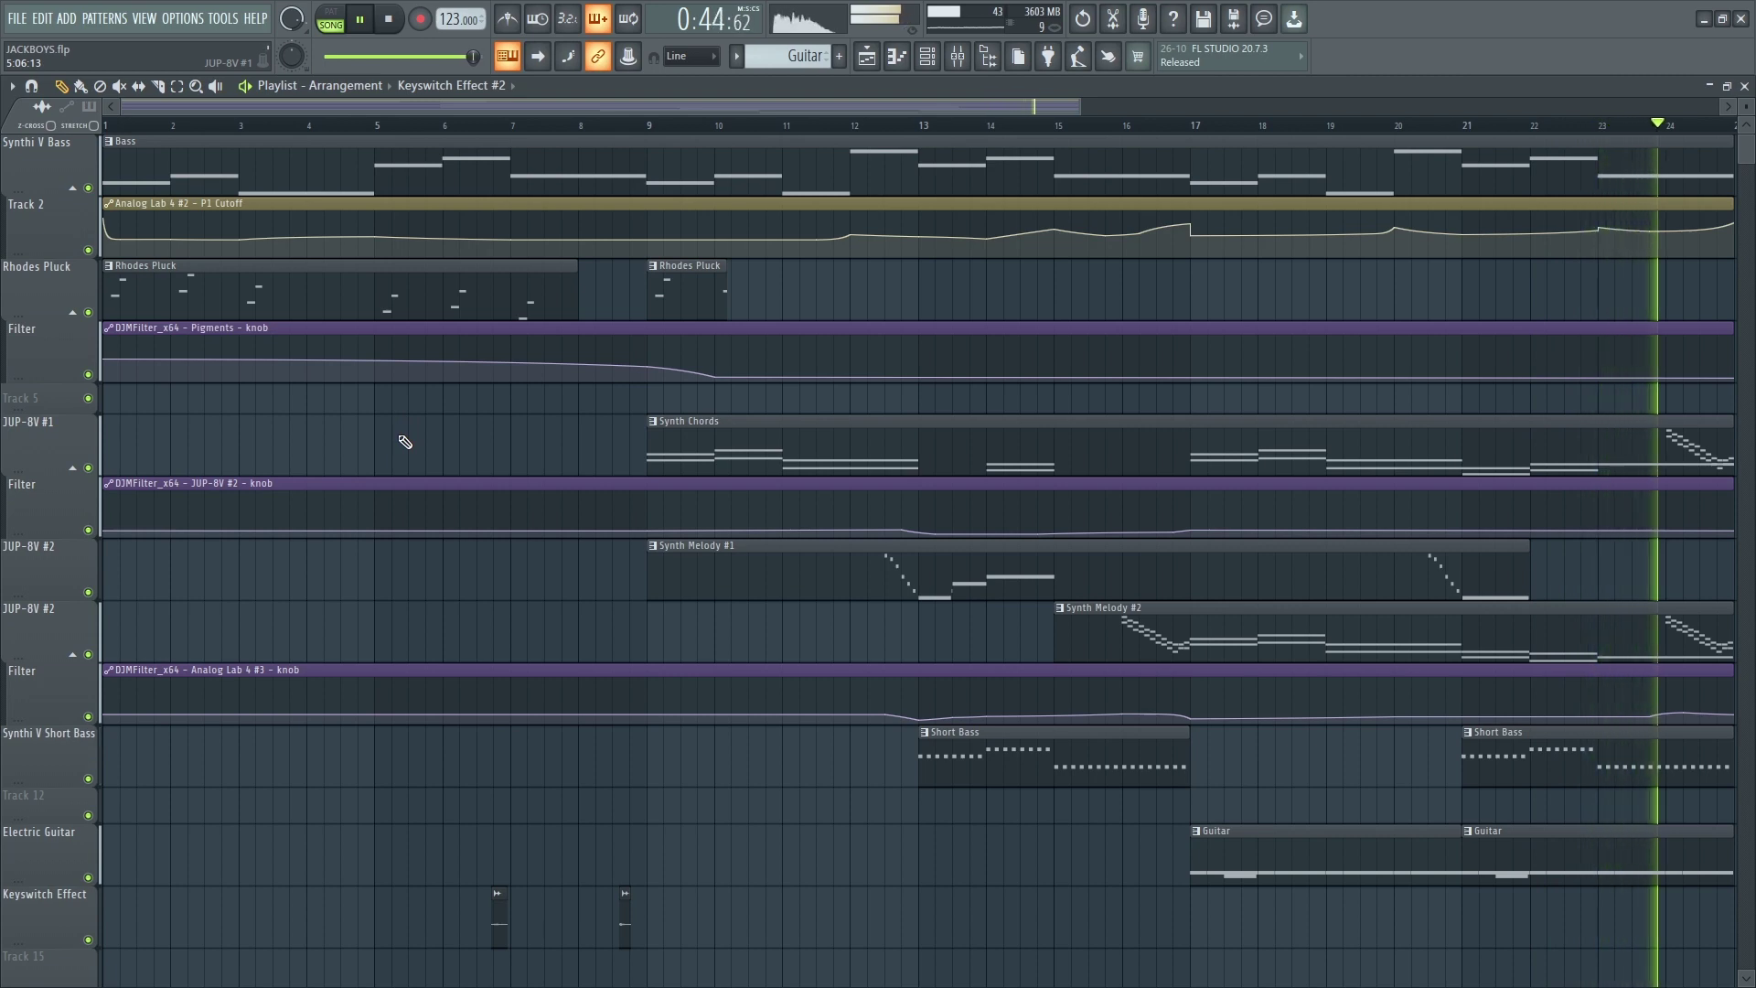
Stop playback of the full arrangement
left_click(391, 22)
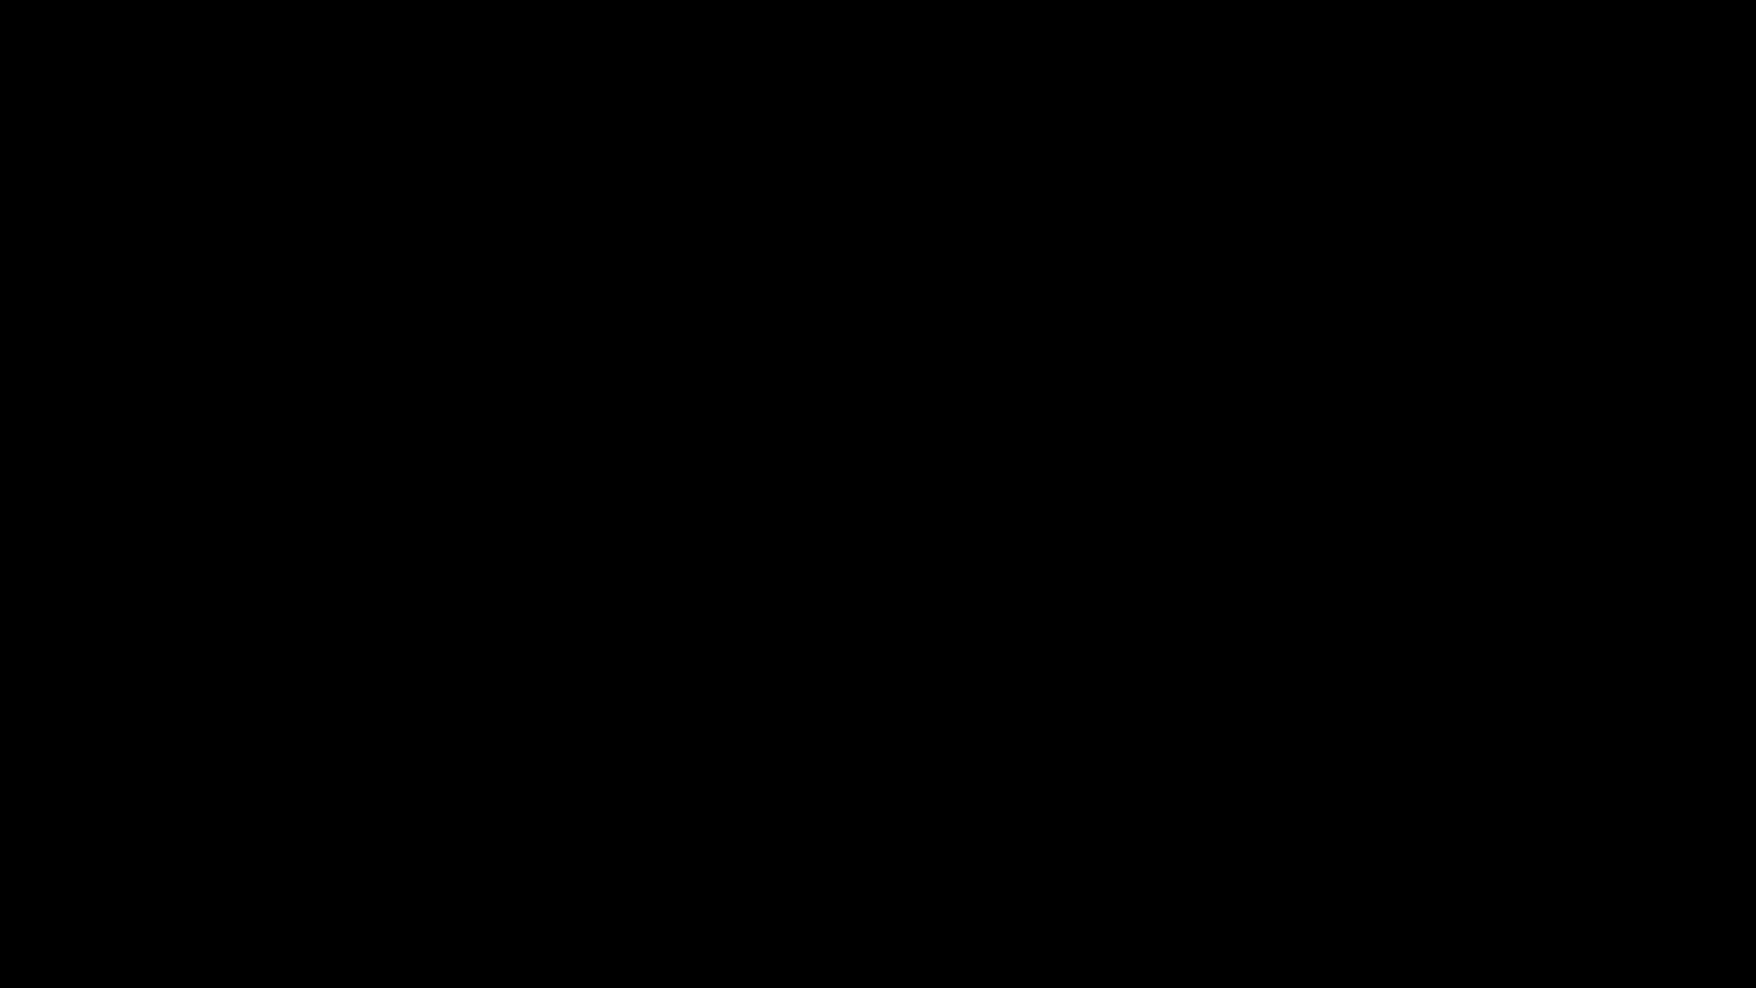